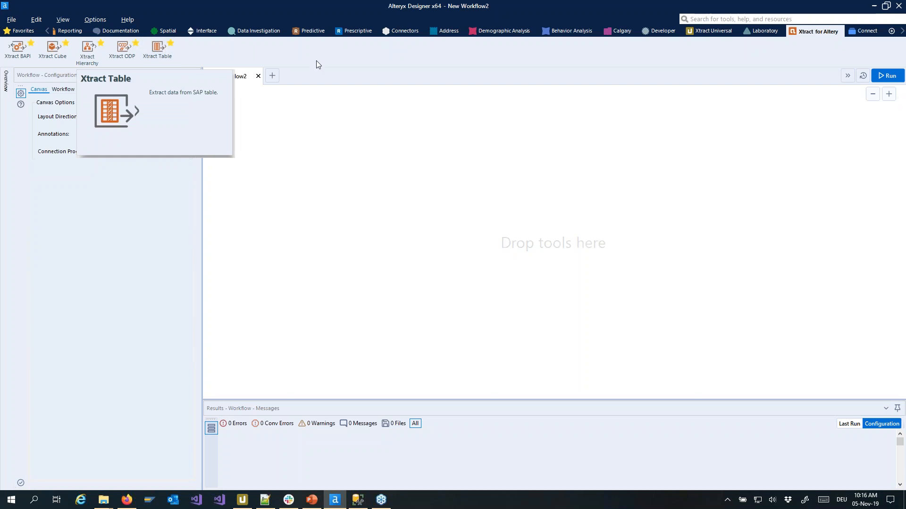
Step: Add an Xtract Table tool to the empty workflow canvas and set its connection to SAP ERP
drag(158, 46, 301, 181)
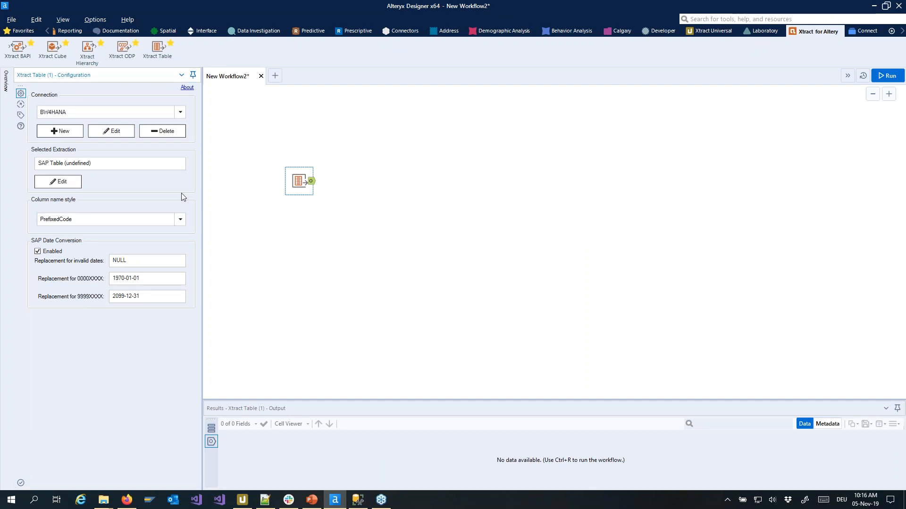
click(180, 113)
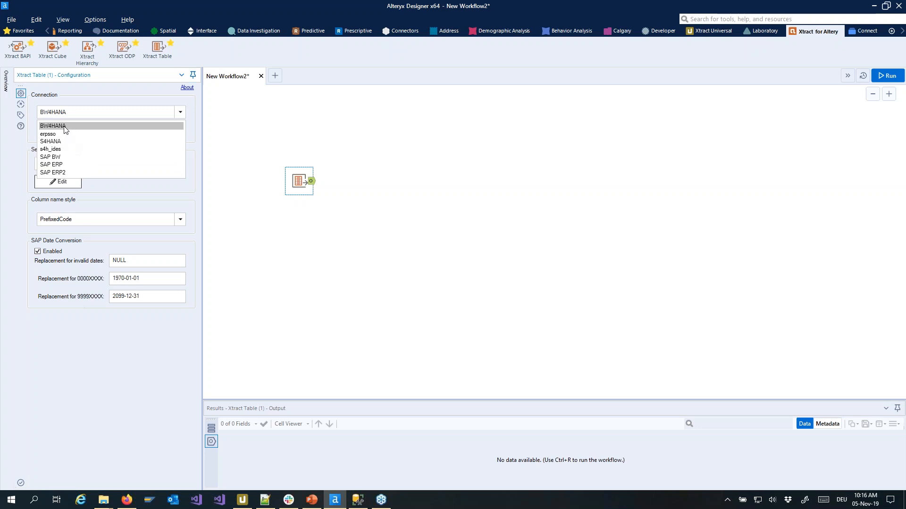
click(85, 164)
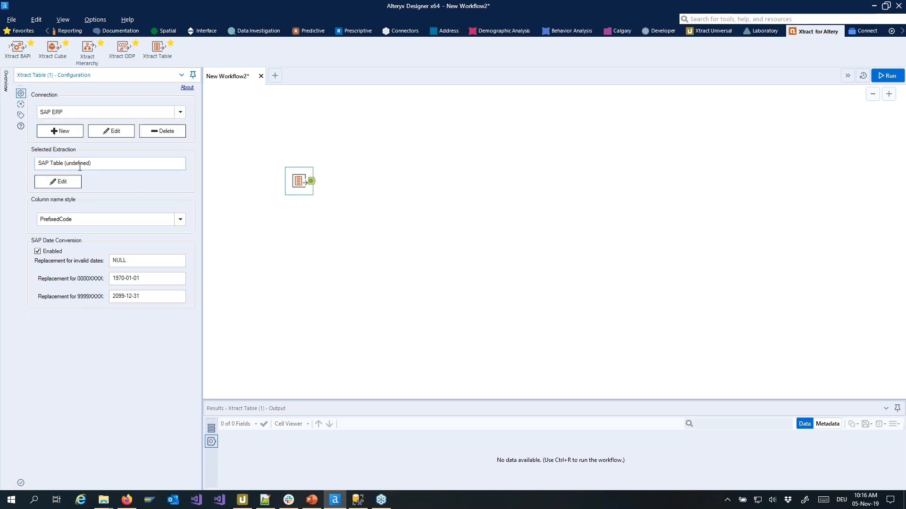
Step: Open the SAP ERP connection details, test the connection, and accept the existing settings
click(106, 130)
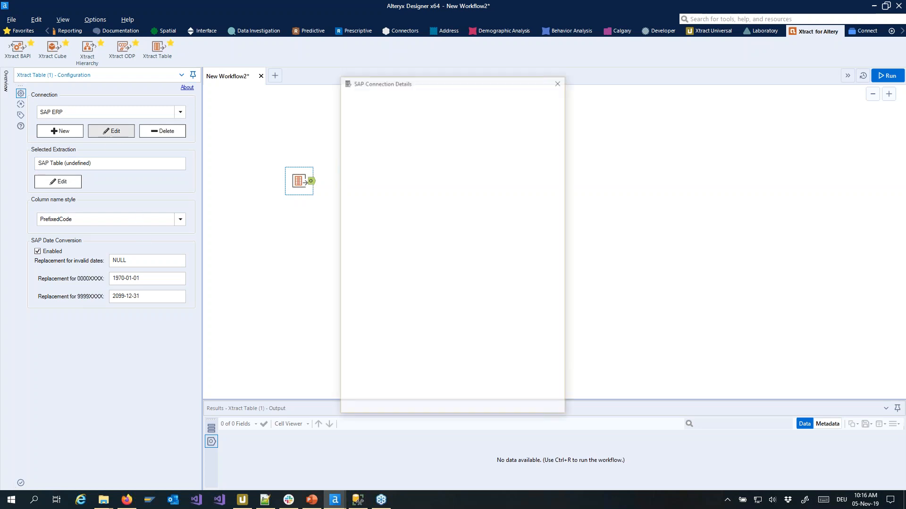
drag(418, 83, 402, 72)
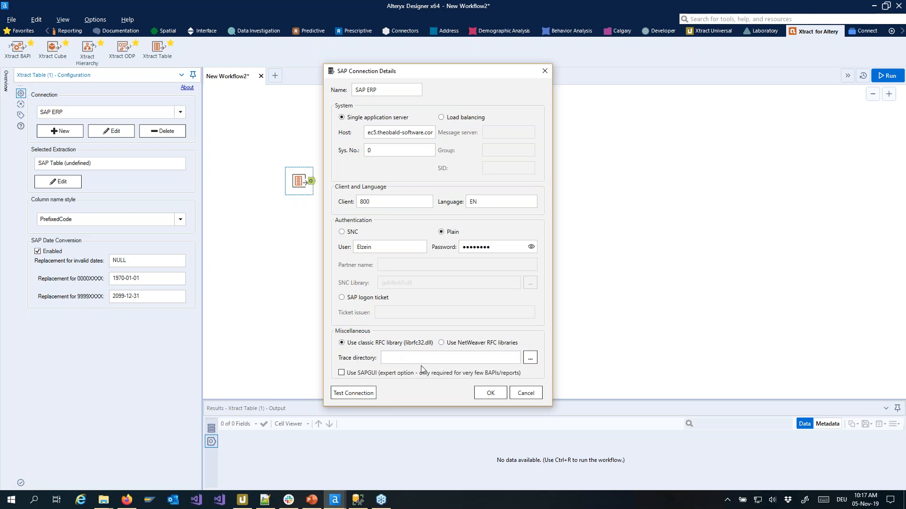
click(363, 394)
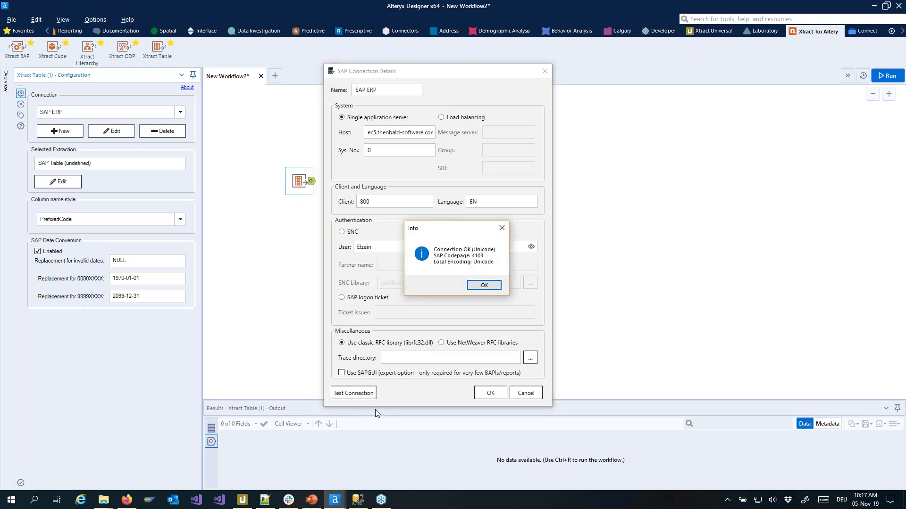
drag(458, 232, 498, 134)
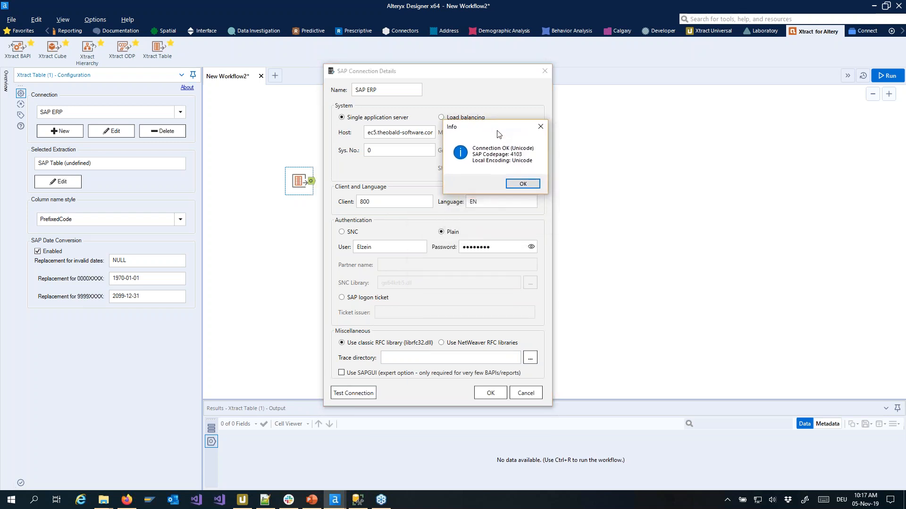
click(523, 184)
click(491, 393)
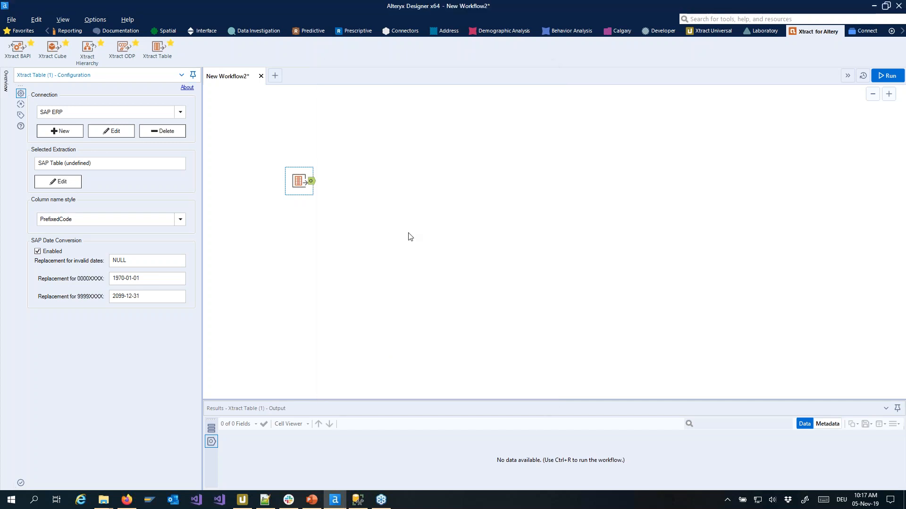
Step: Edit the extraction, look up tables matching KN*, and add KNA1 (General Data in Customer Master)
click(65, 184)
drag(449, 66, 559, 91)
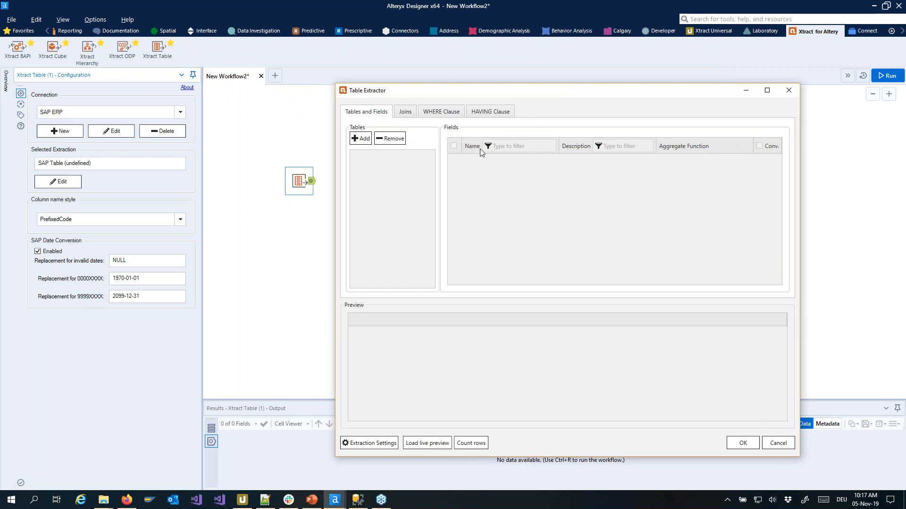
click(360, 138)
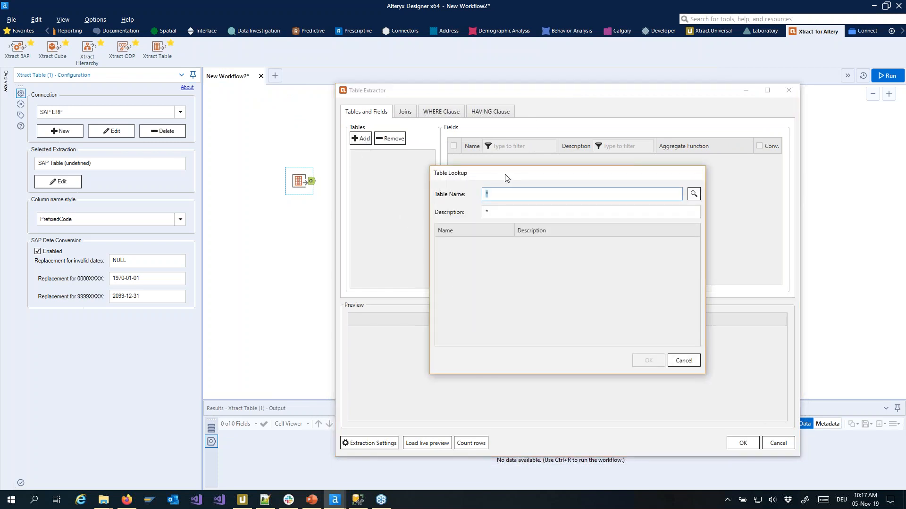
click(509, 186)
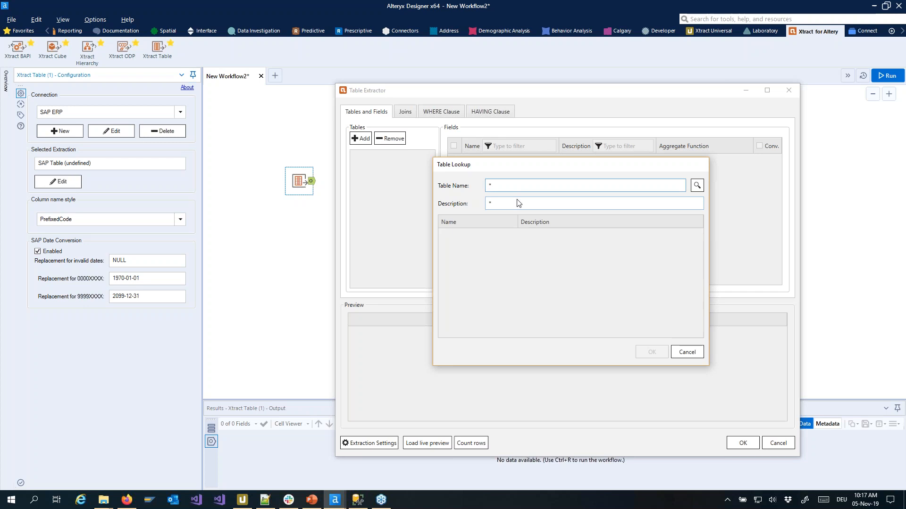
click(519, 203)
click(509, 189)
text(KN)
click(696, 187)
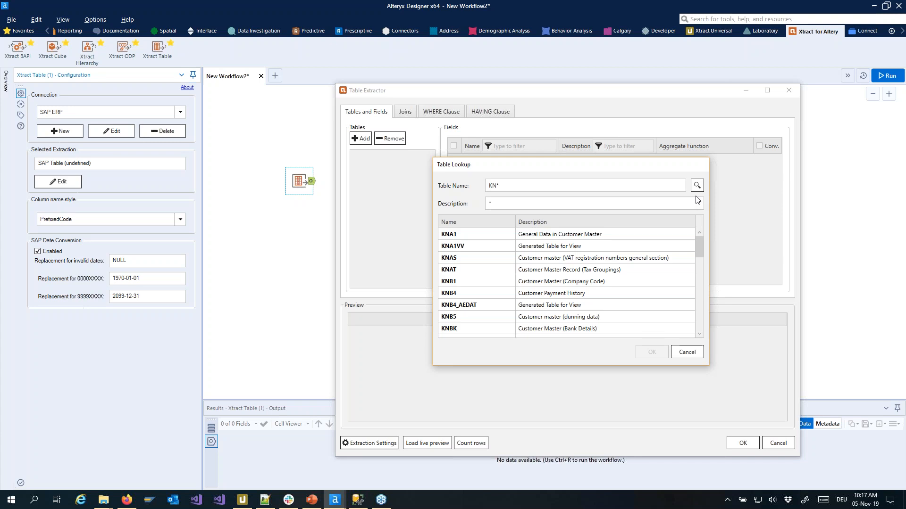
click(507, 185)
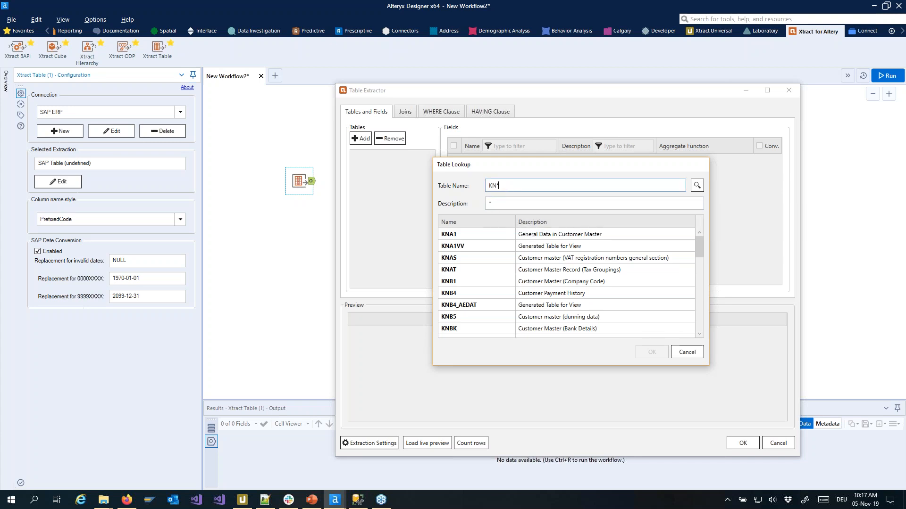
click(535, 238)
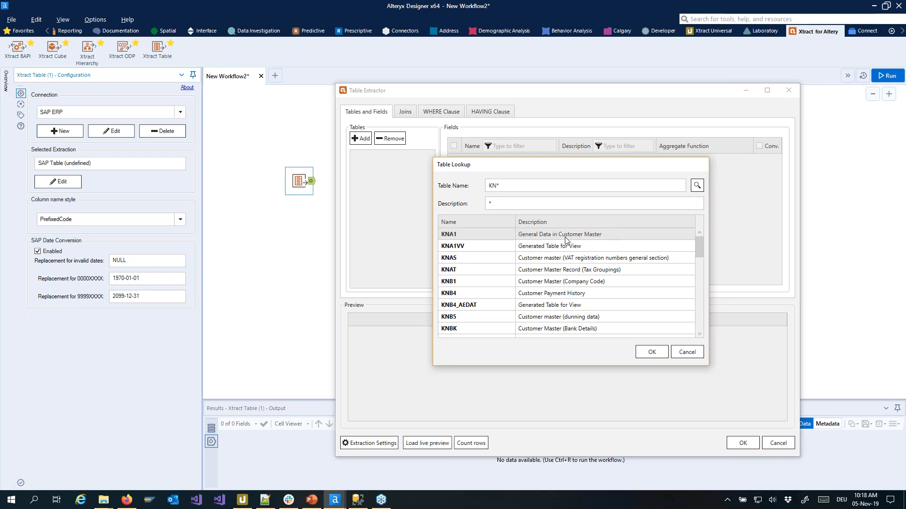
click(650, 352)
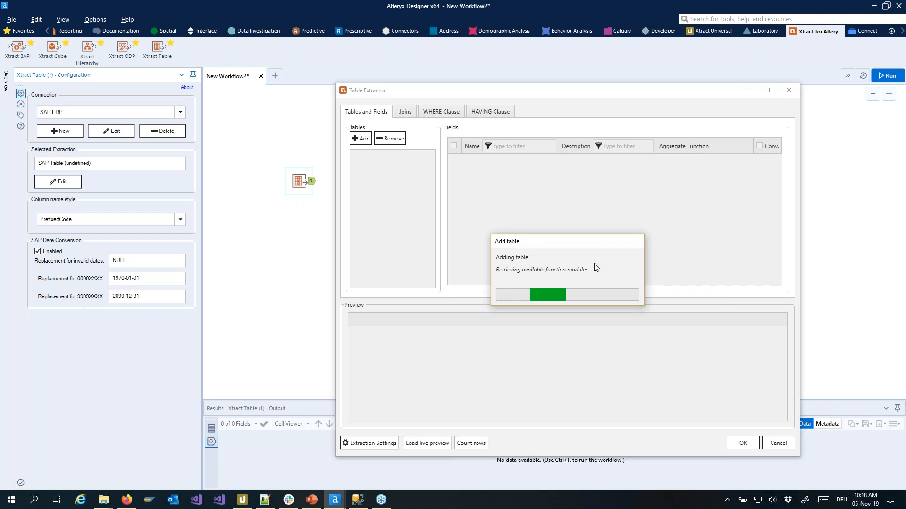
Step: Deselect all KNA1 fields, then select only KUNNR, LAND1 and NAME1 for extraction
mouse_move(779, 164)
mouse_down()
mouse_move(779, 285)
mouse_move(778, 151)
mouse_up()
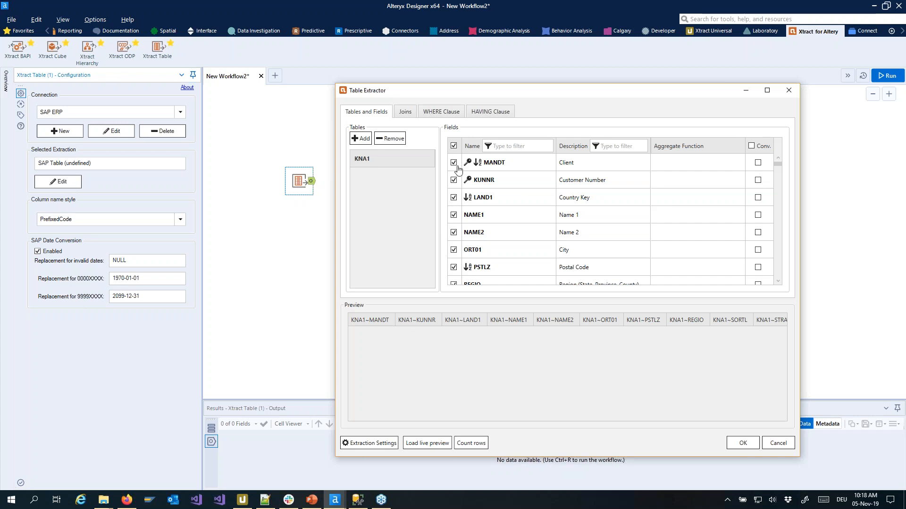
click(453, 146)
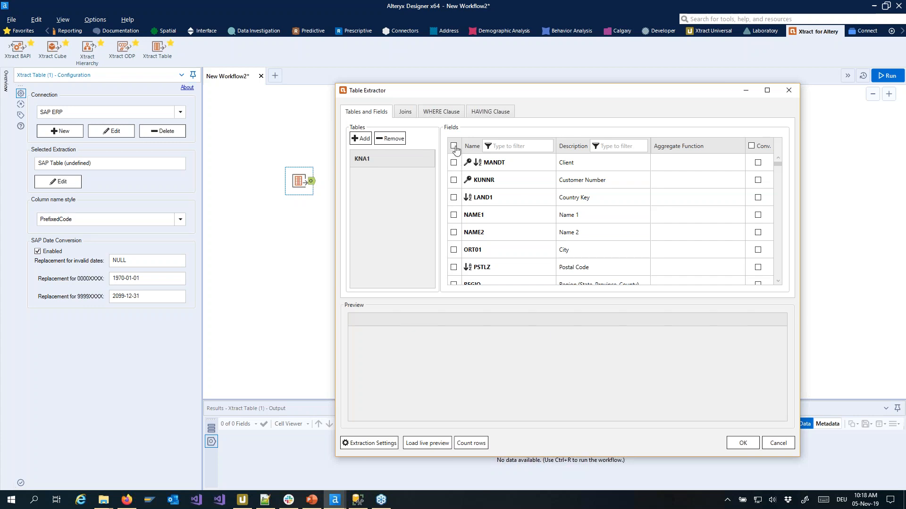
click(453, 181)
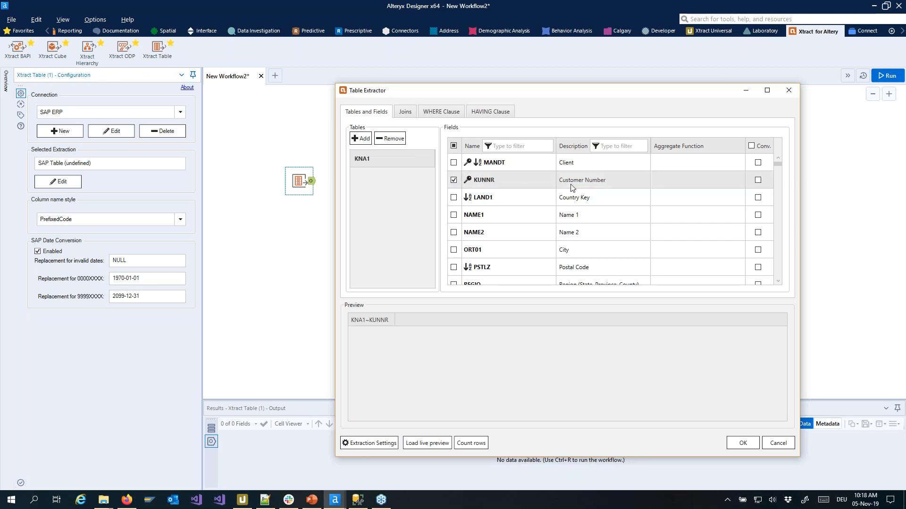
click(454, 200)
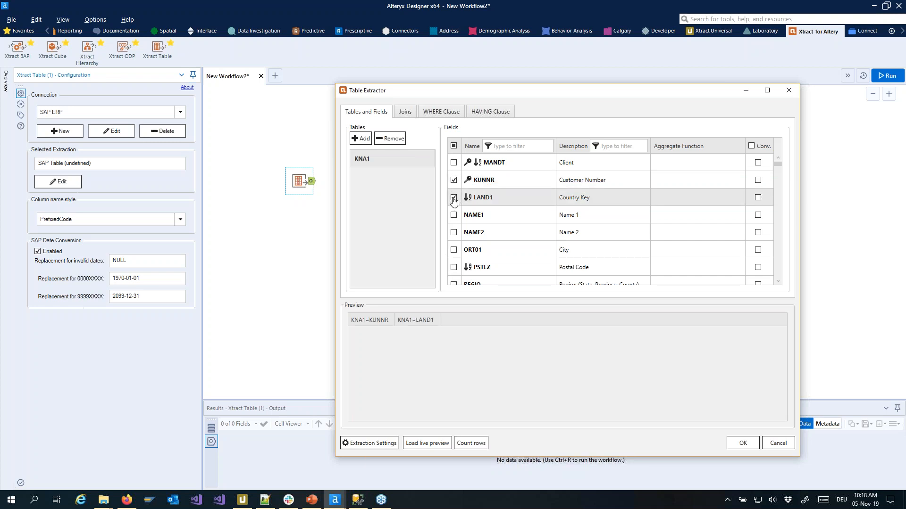
click(454, 216)
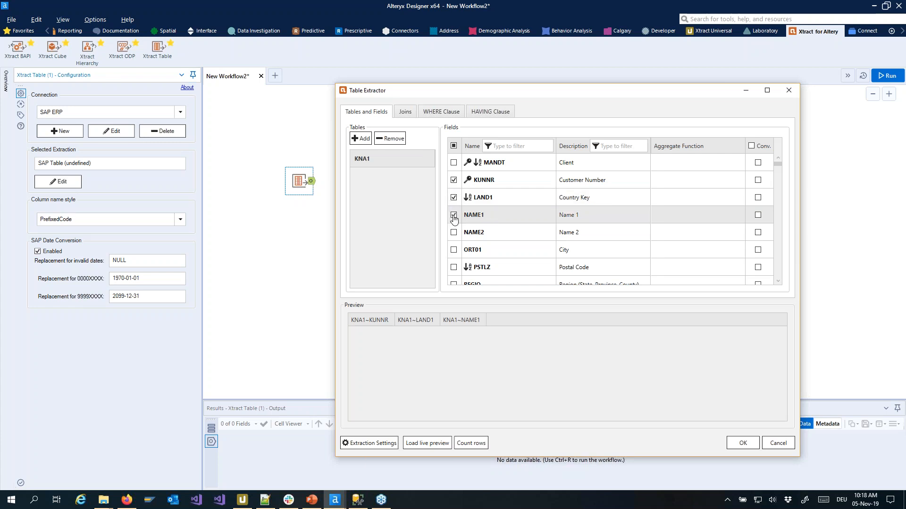
Step: Filter the field descriptions by "cit", include the ORT01 city field, and clear the filter
click(522, 144)
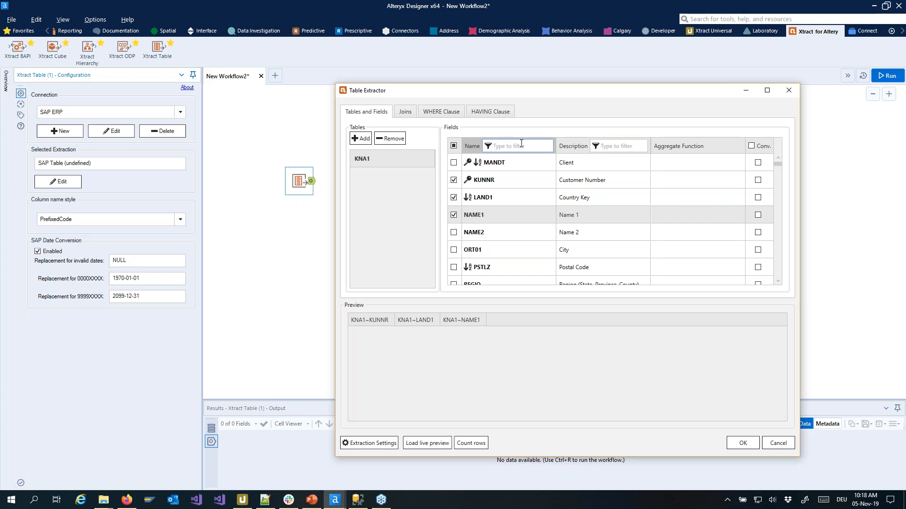
click(616, 146)
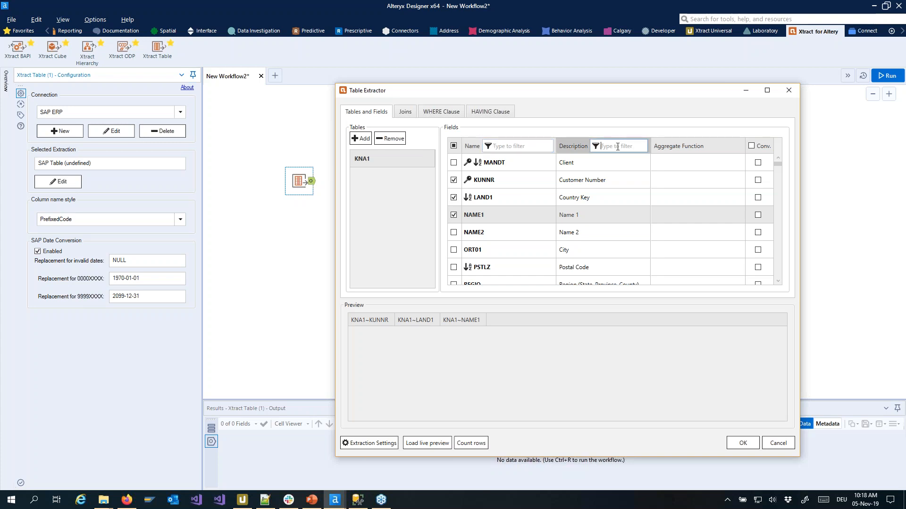
text(cit)
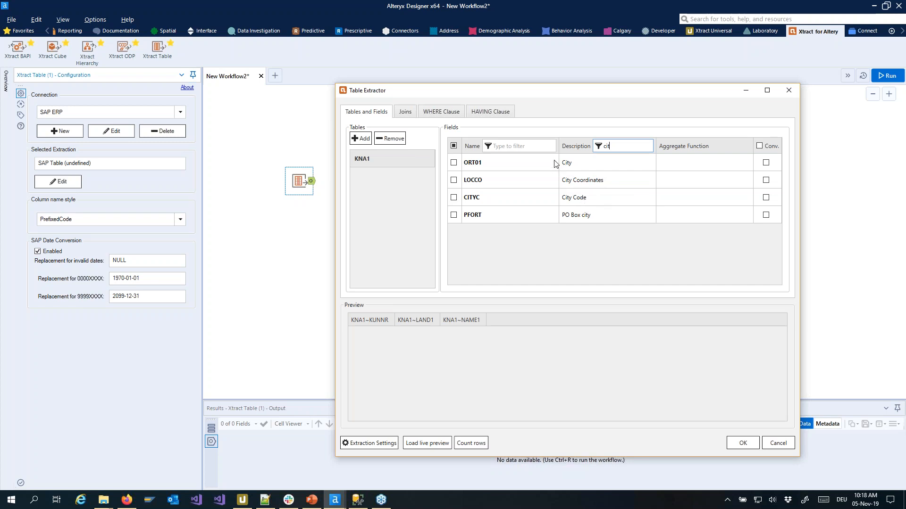
click(454, 163)
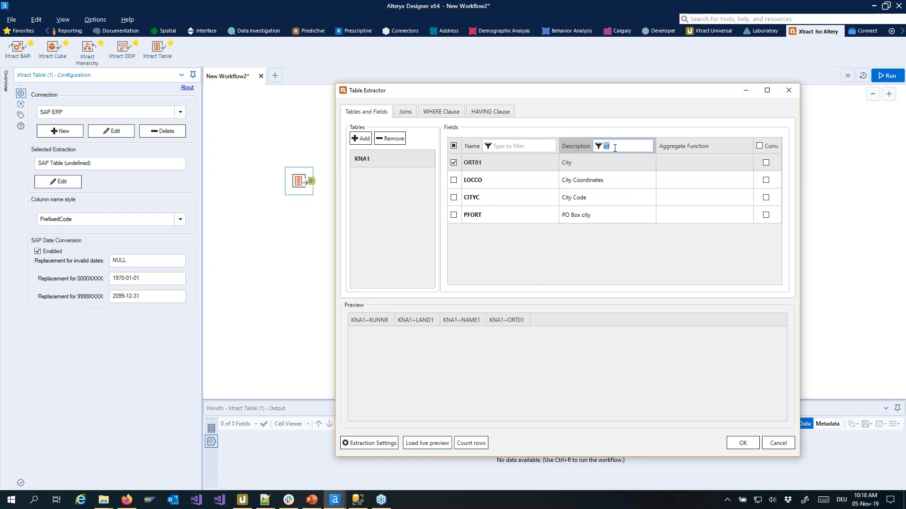
key(BackSpace)
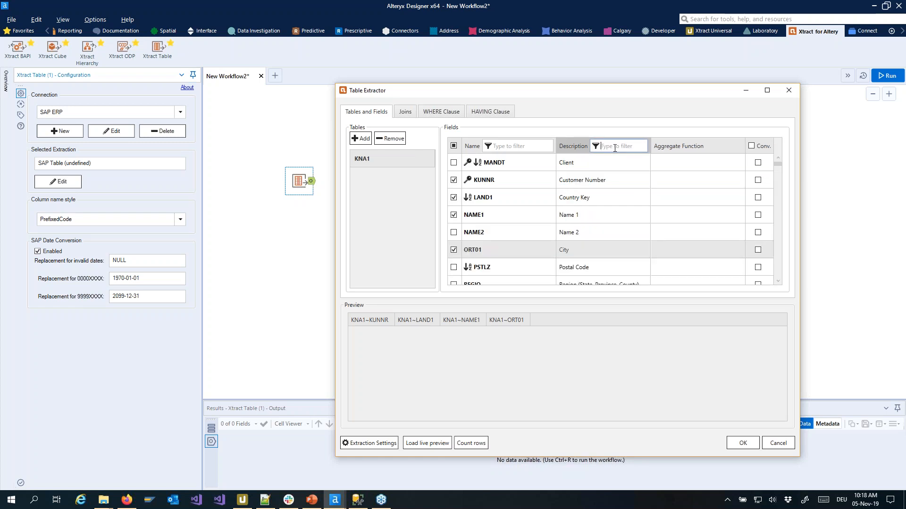
Step: Load a live preview of the selected KNA1 fields and count the rows of the unfiltered extraction
click(426, 443)
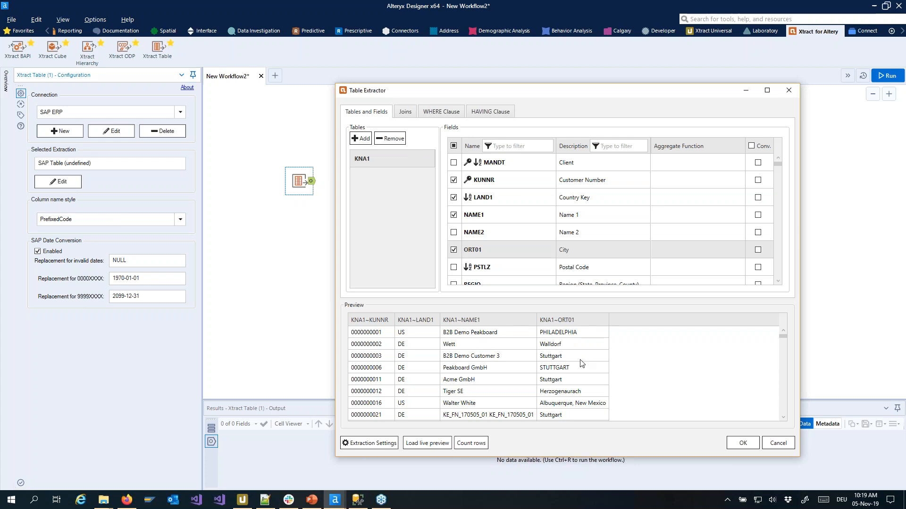
click(472, 444)
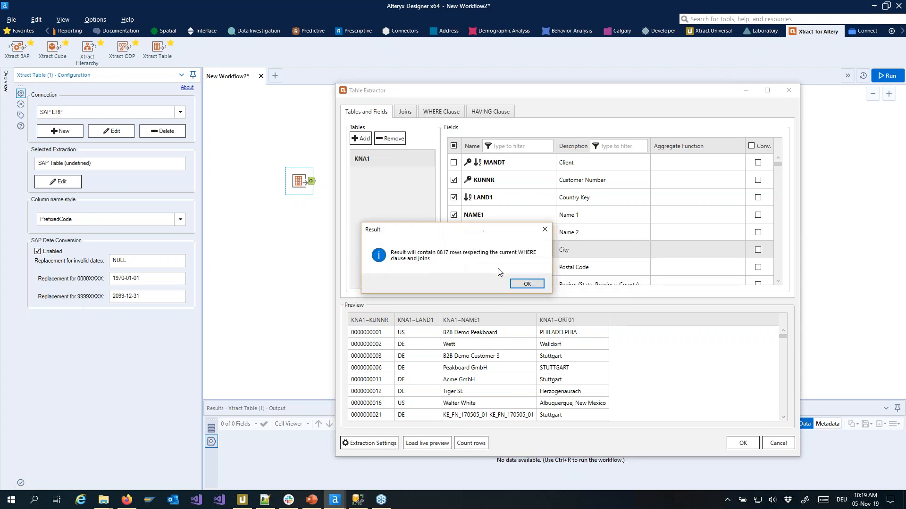
drag(506, 233, 624, 241)
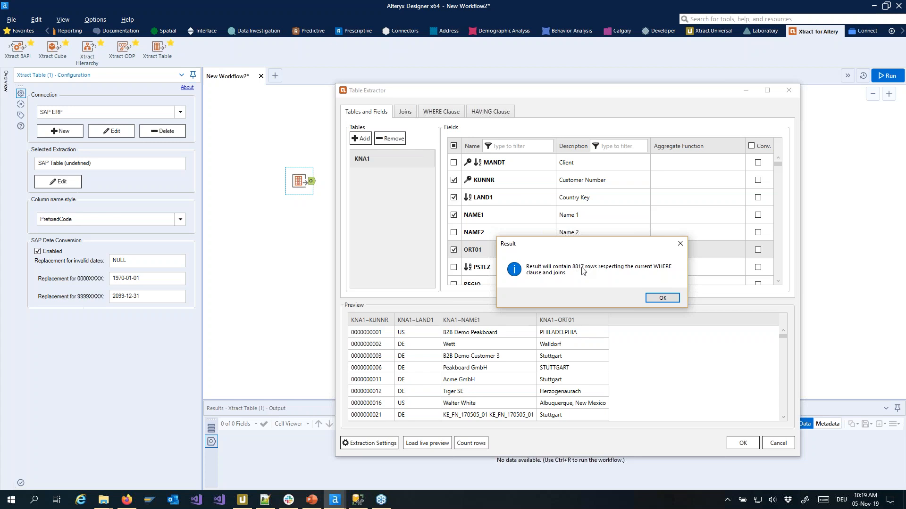
click(657, 300)
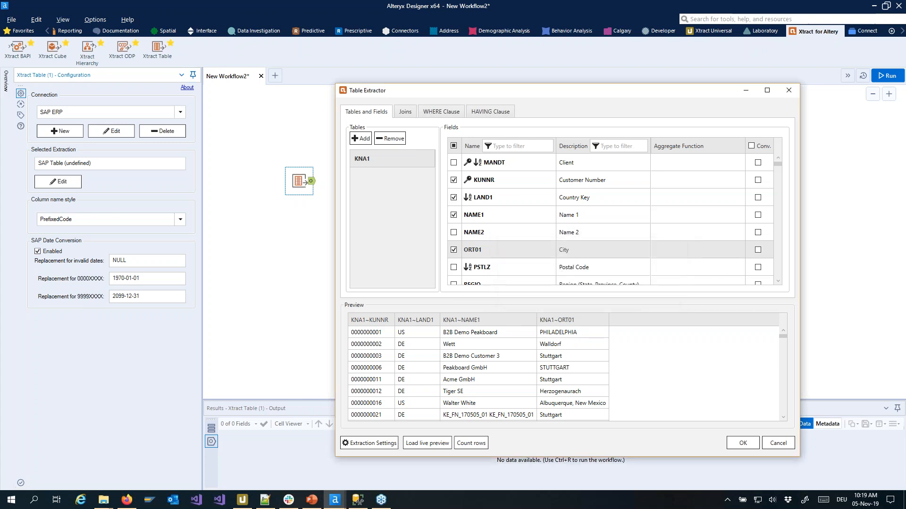
Step: Enter the WHERE clause KNA1~LAND1 = 'US' and reload the live preview
click(437, 114)
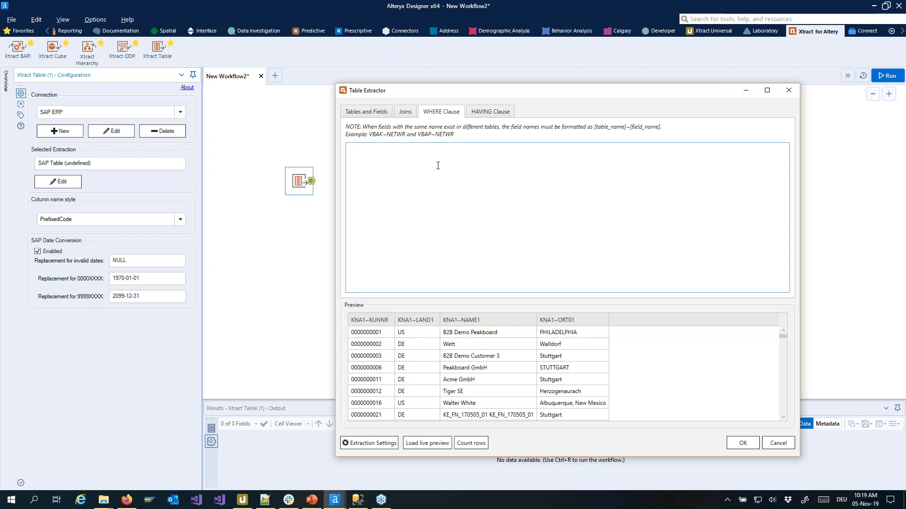
text(NA1~LAND1 = '')
click(430, 443)
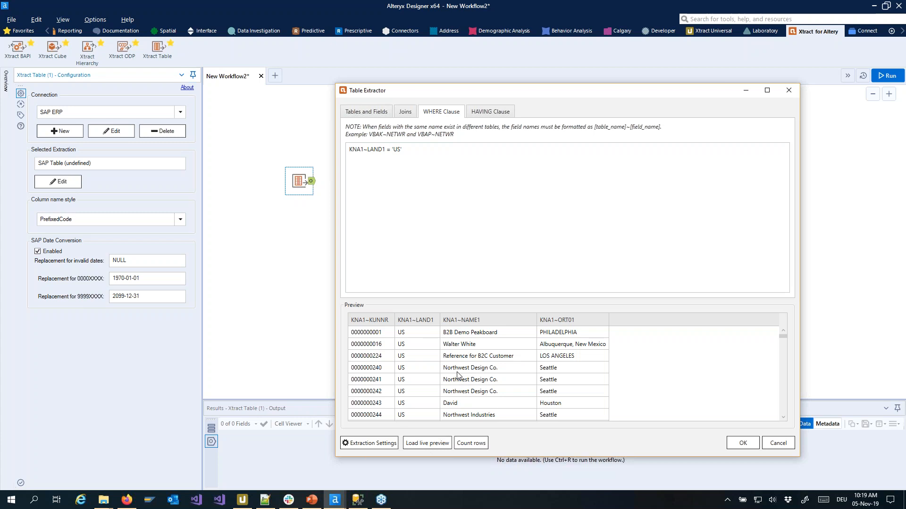
Step: Examine the preview rows for US customers and count the rows of the filtered extraction
scroll(416, 365, down, 5)
scroll(415, 368, up, 4)
scroll(415, 368, up, 1)
click(471, 443)
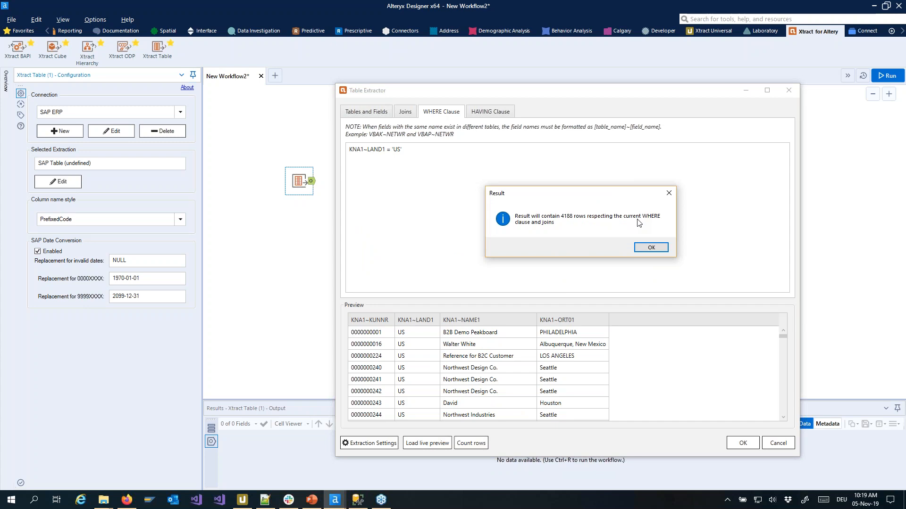
click(651, 248)
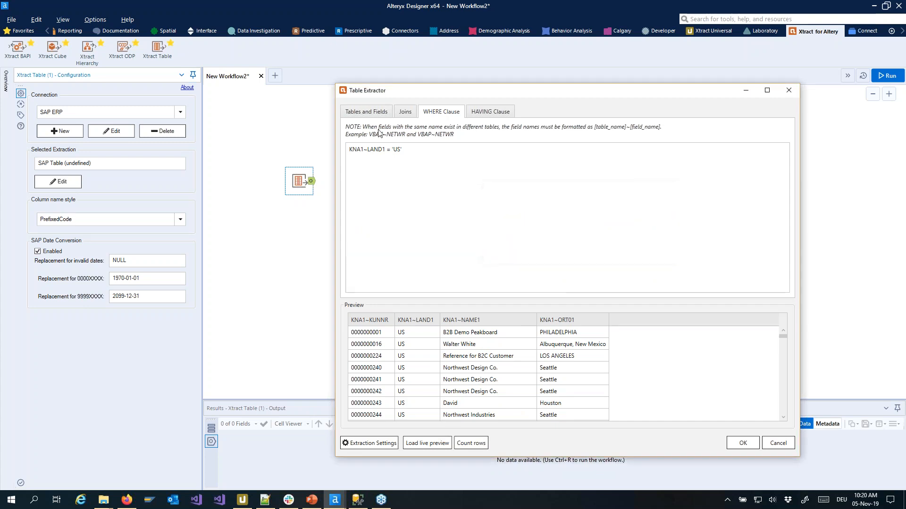
Step: Review the package size, row limit and function module in the extraction settings, and close them without changes
click(404, 113)
click(361, 113)
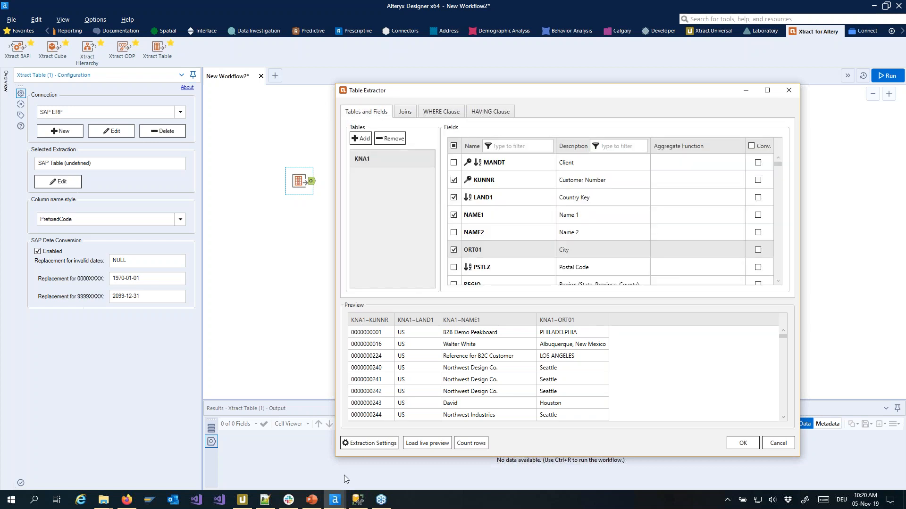
click(372, 446)
drag(556, 209, 578, 186)
drag(604, 215, 534, 215)
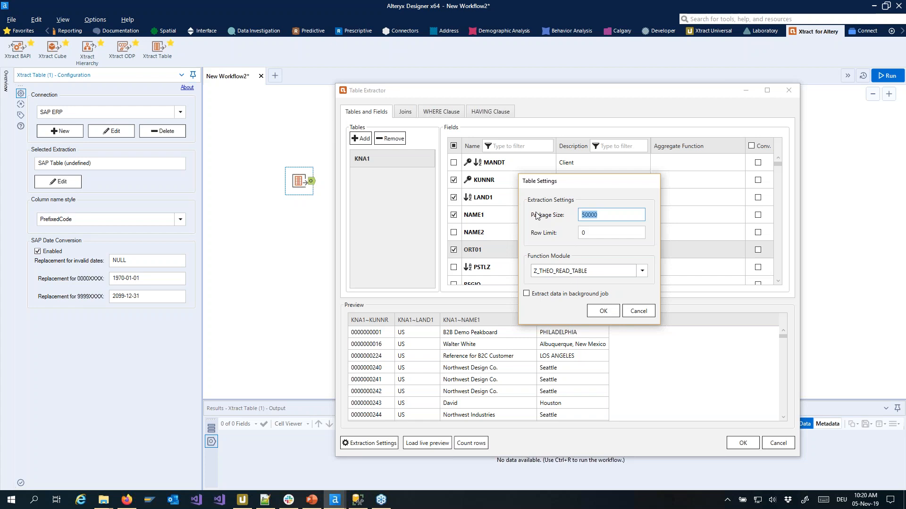
click(607, 216)
click(639, 311)
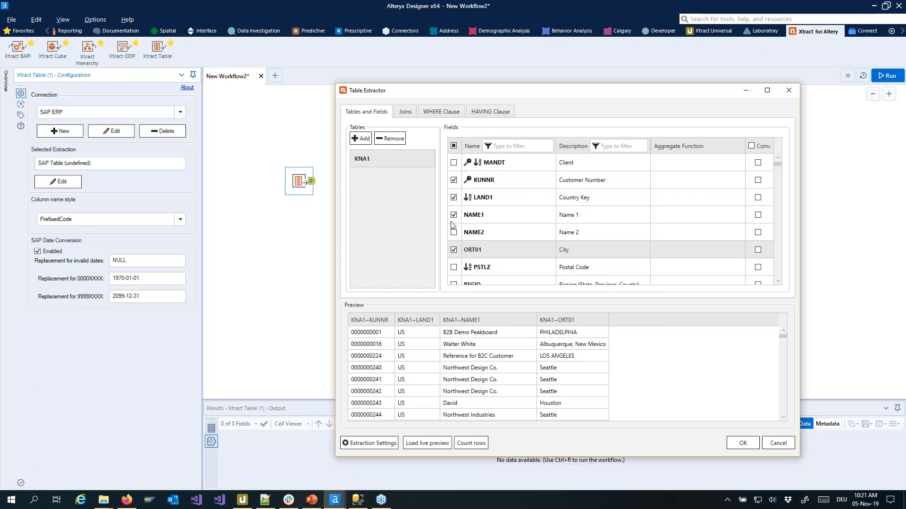
Step: Look up tables matching KNV* and add KNVV, Customer Master Sales Data, to the extraction
click(364, 138)
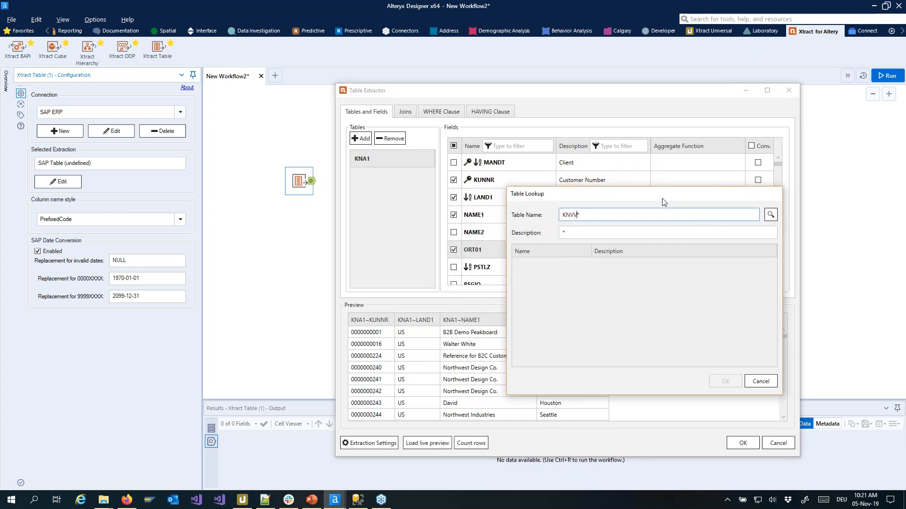
click(770, 214)
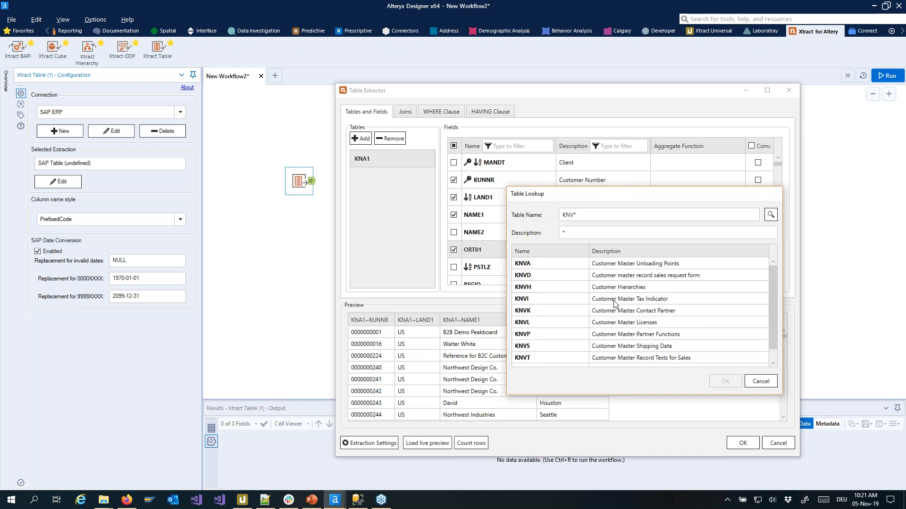
click(614, 301)
scroll(611, 322, down, 1)
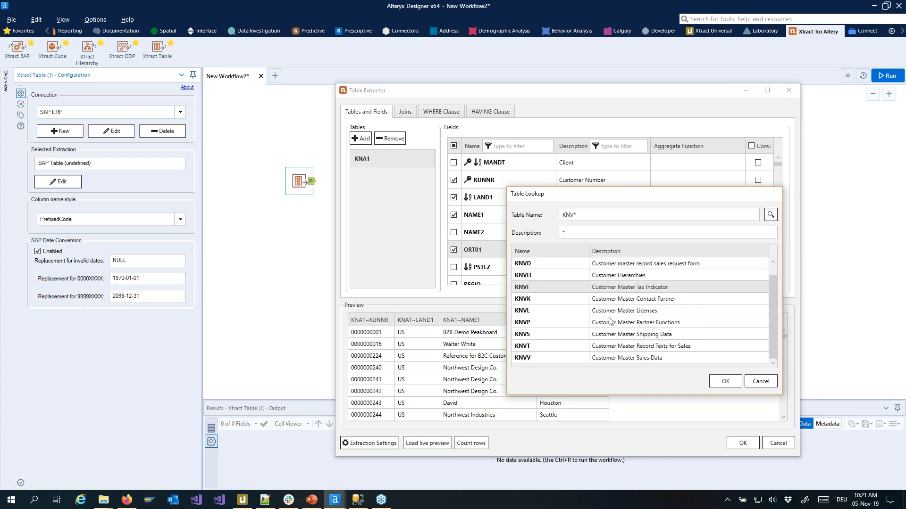
click(616, 358)
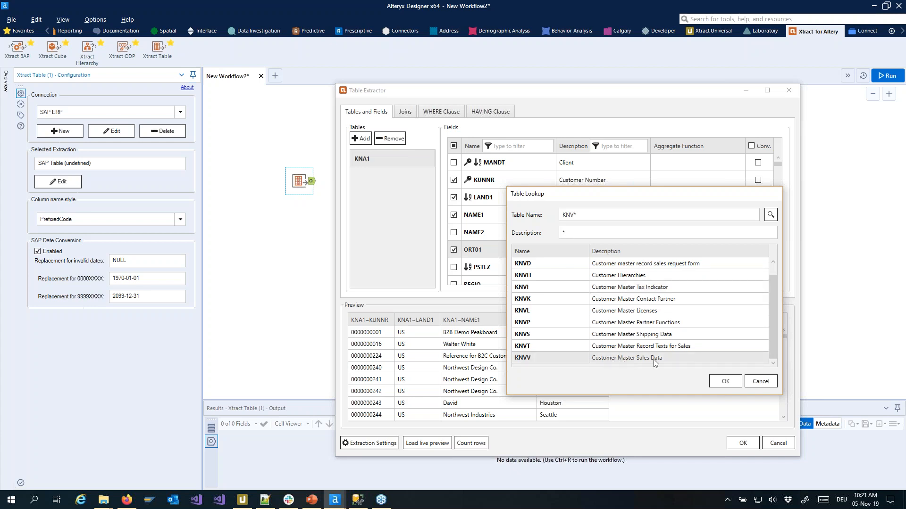
click(723, 380)
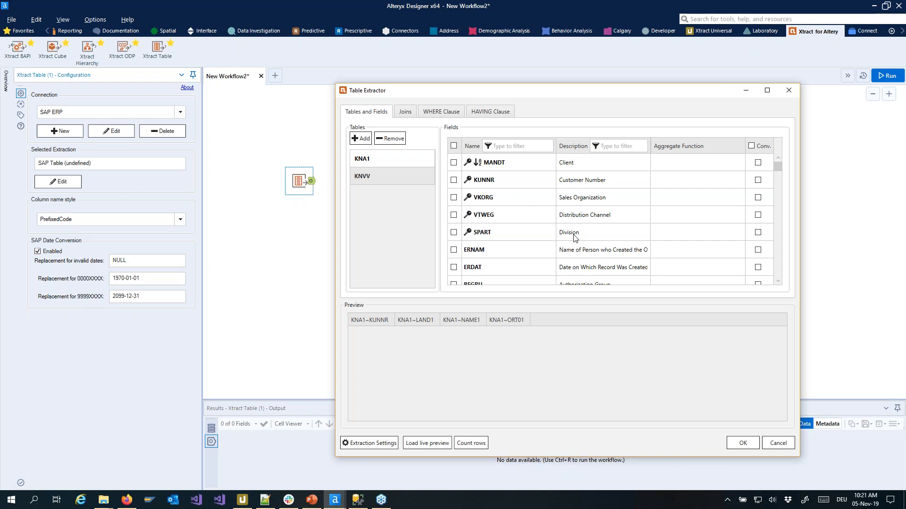
Step: Include the KNVV fields VKORG, VTWEG and SPART in the extraction
click(455, 202)
click(454, 199)
click(453, 215)
click(453, 232)
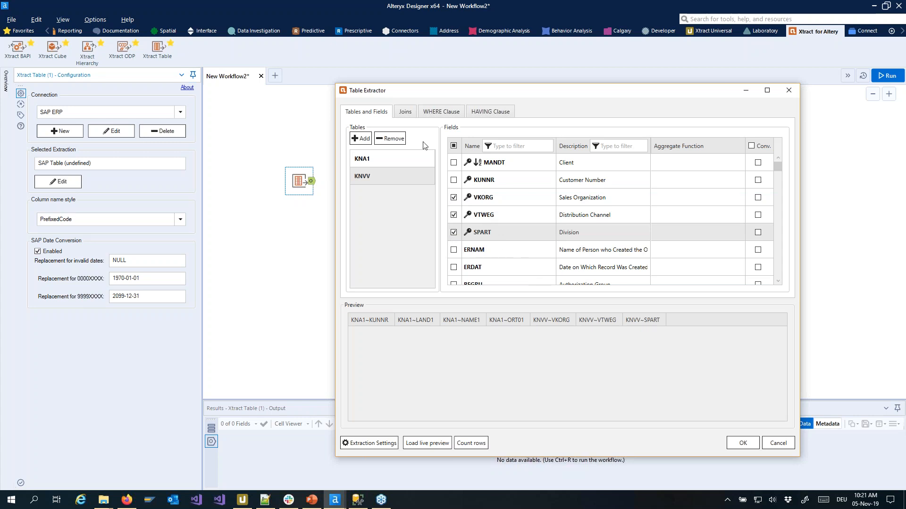
Step: Examine the join between KNA1 and KNVV, including its type and the fields available for mapping, and leave it unchanged
click(405, 113)
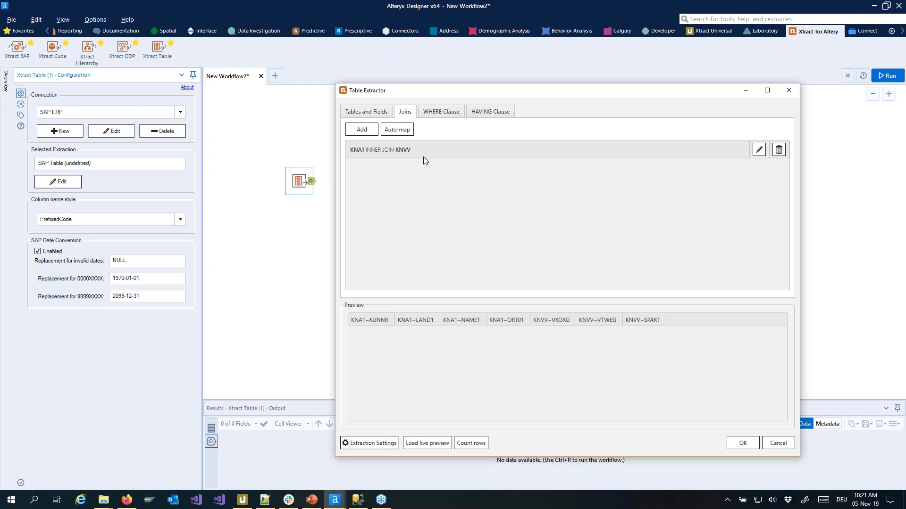
click(759, 149)
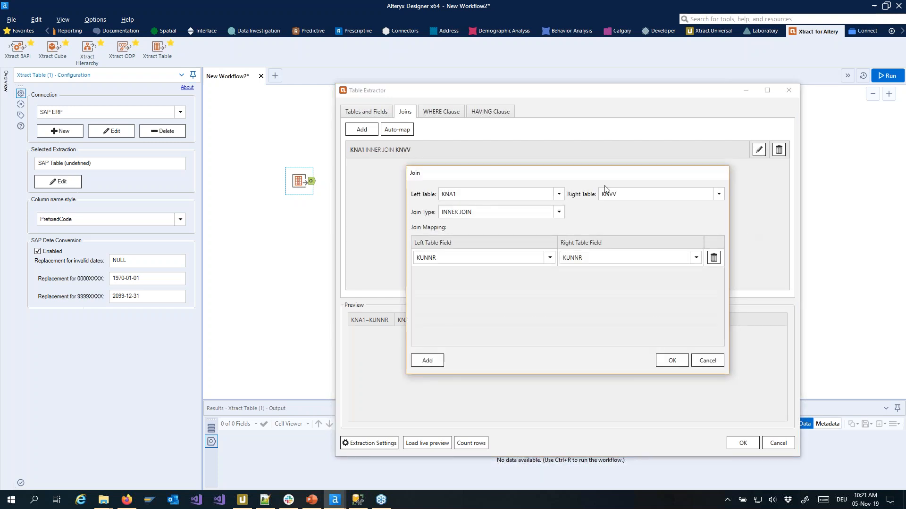
drag(557, 174, 563, 144)
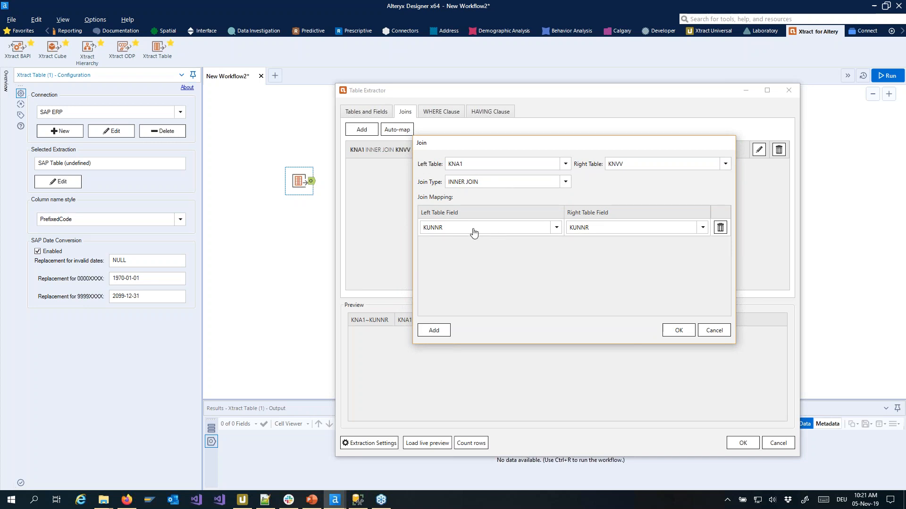
click(703, 228)
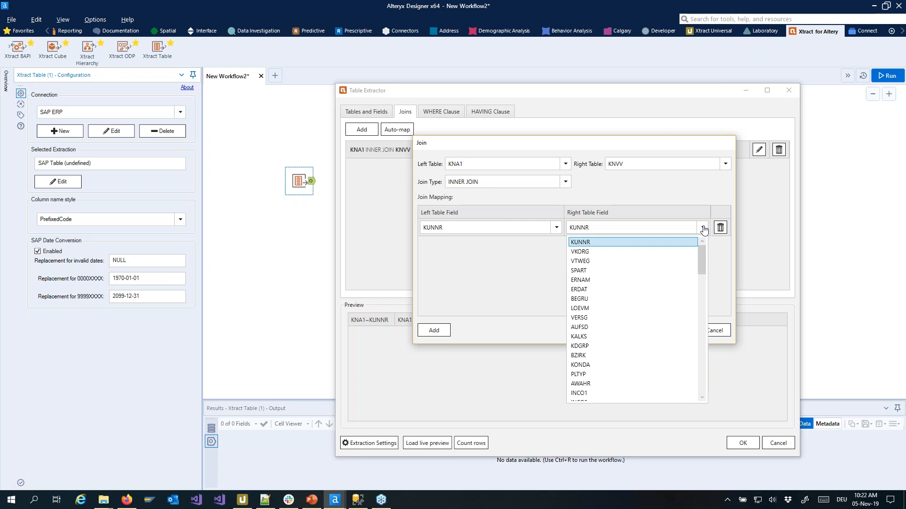
click(703, 229)
click(557, 229)
click(557, 229)
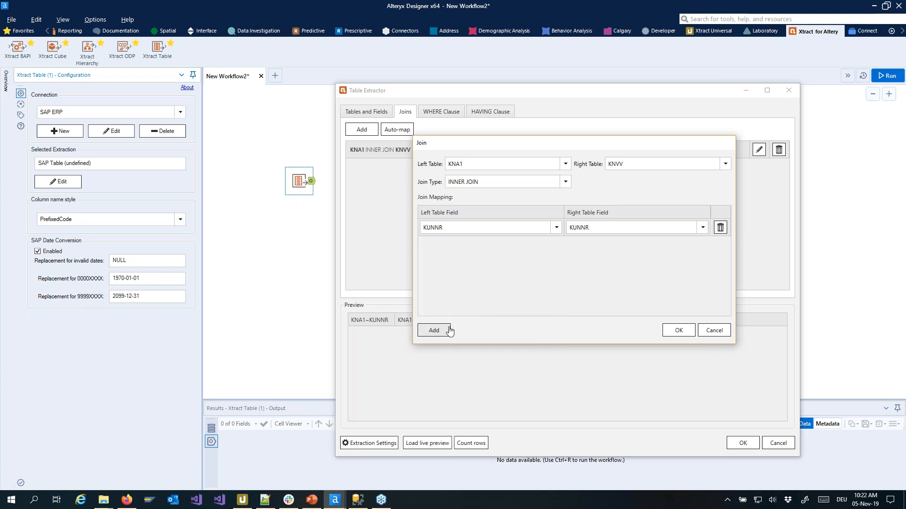
click(714, 330)
Step: Load a live preview of the joined KNA1 and KNVV data and accept the extraction definition
click(427, 443)
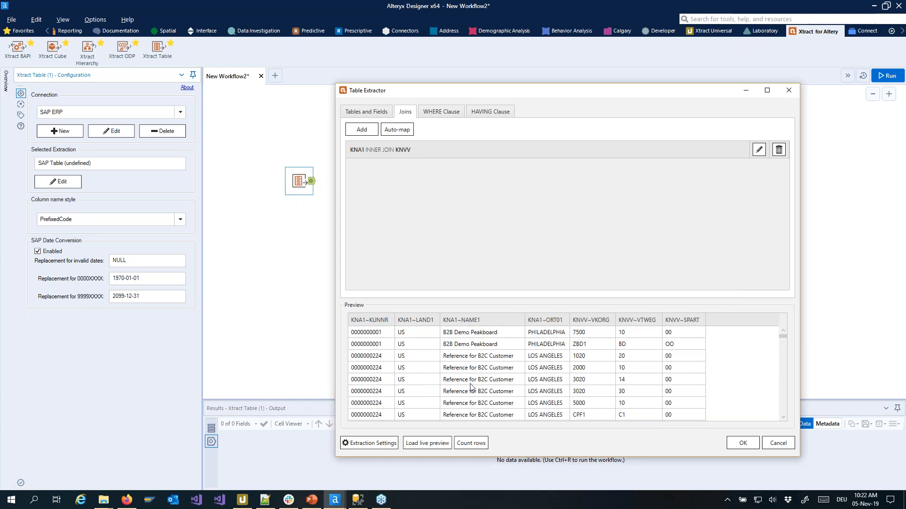
click(743, 443)
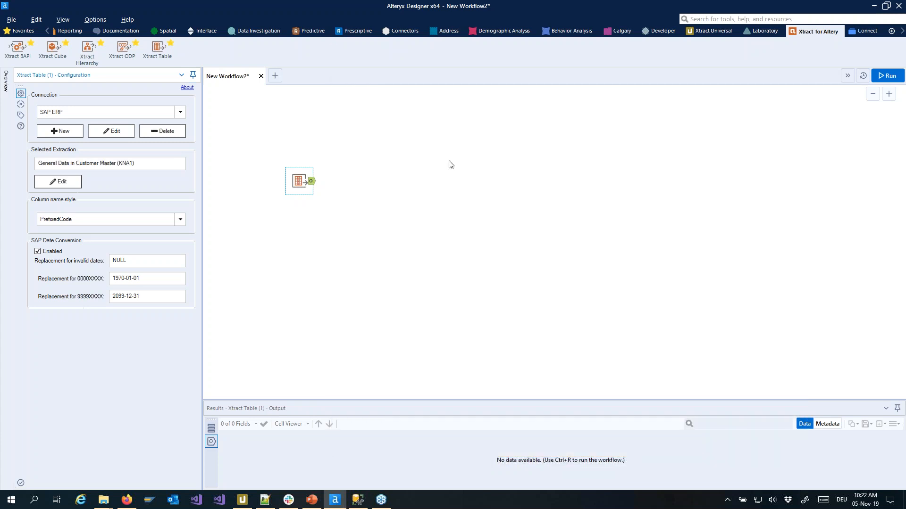
Step: Add a Browse tool after the Xtract Table tool and place it farther along the canvas
click(299, 181)
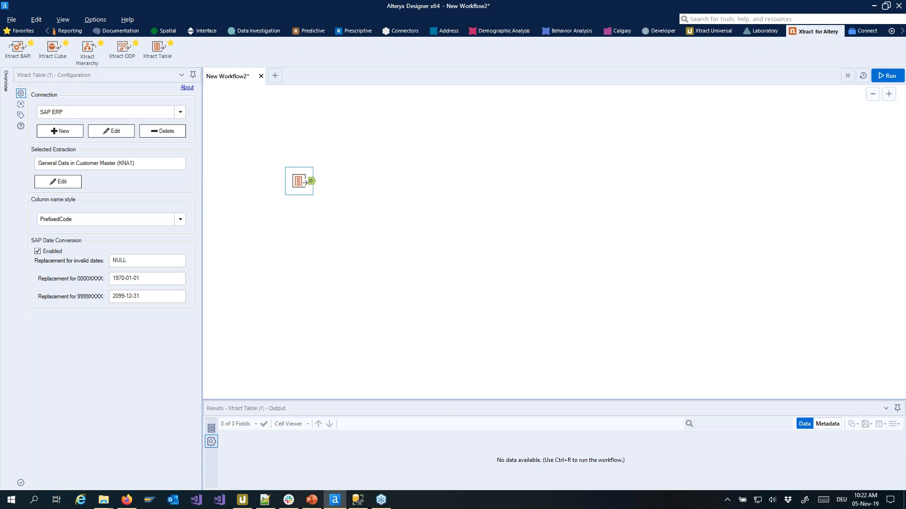
right_click(296, 182)
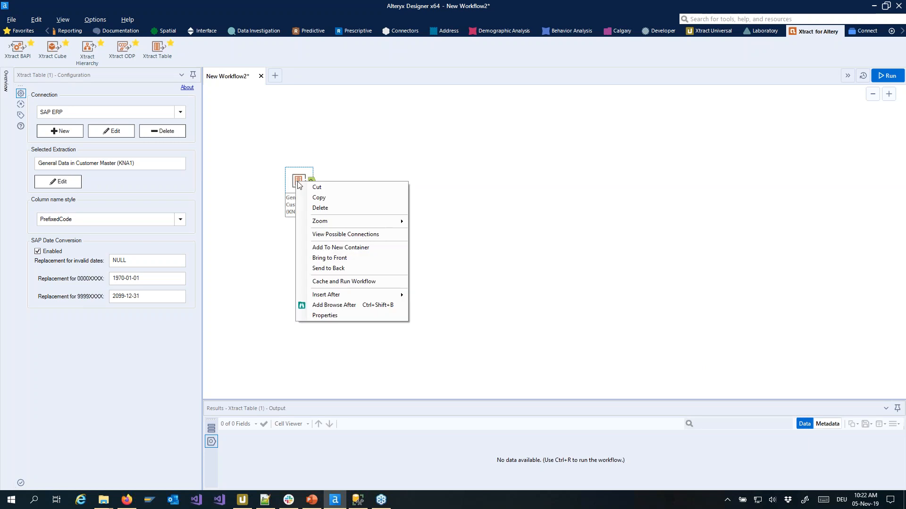
click(336, 305)
drag(348, 187, 425, 183)
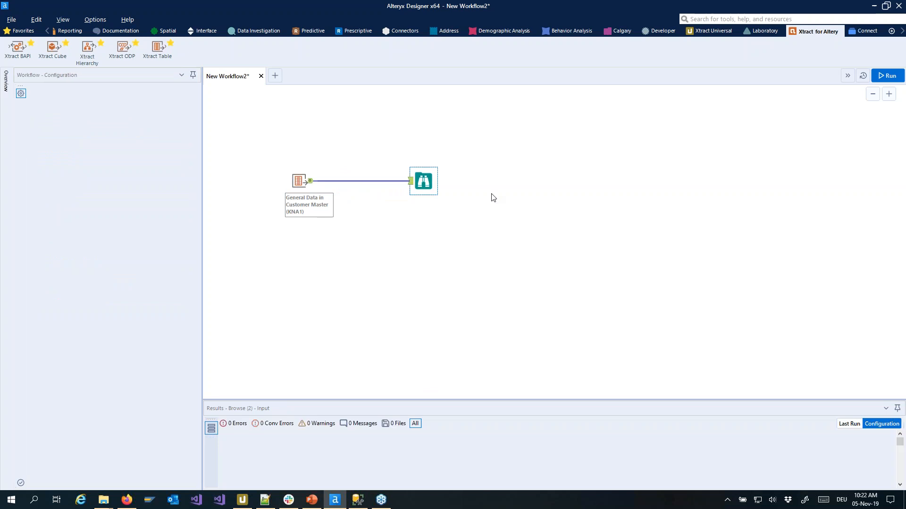
Step: Run the workflow, enlarge the results area, and read through the extraction log messages
click(887, 75)
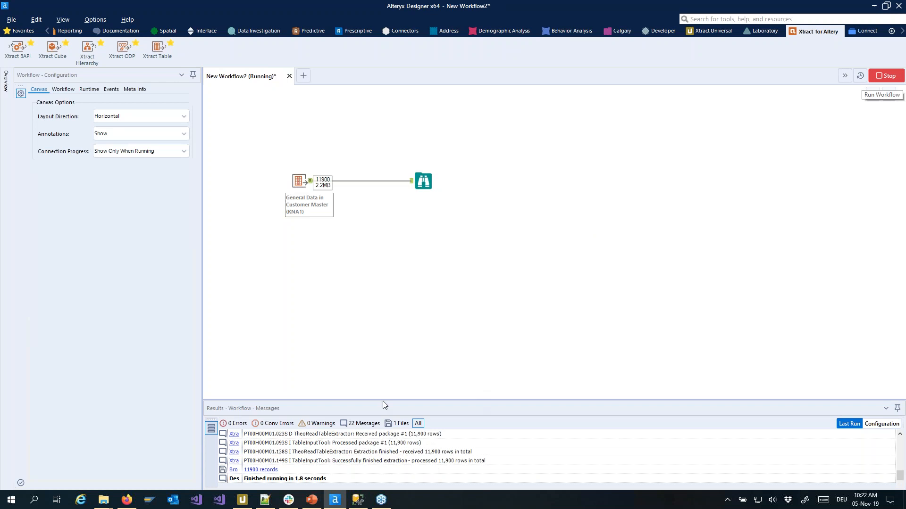
drag(402, 400, 399, 248)
scroll(371, 355, up, 1)
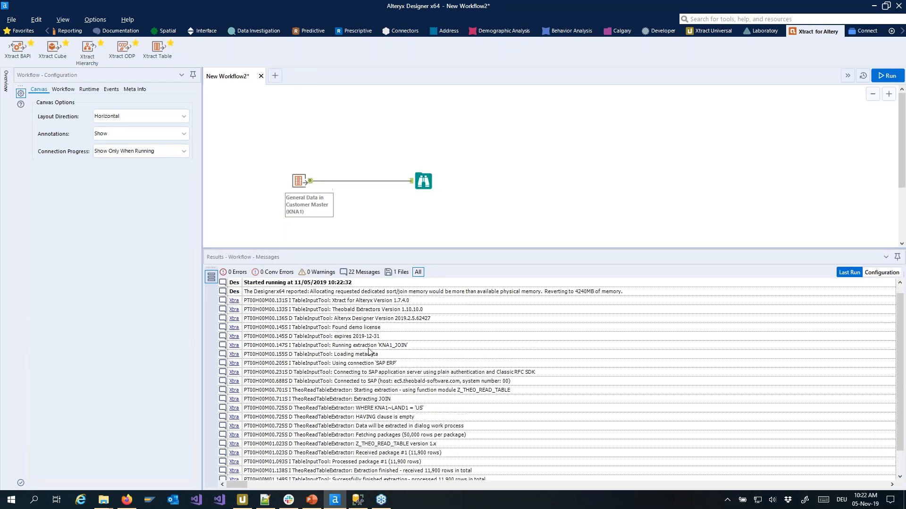
click(376, 313)
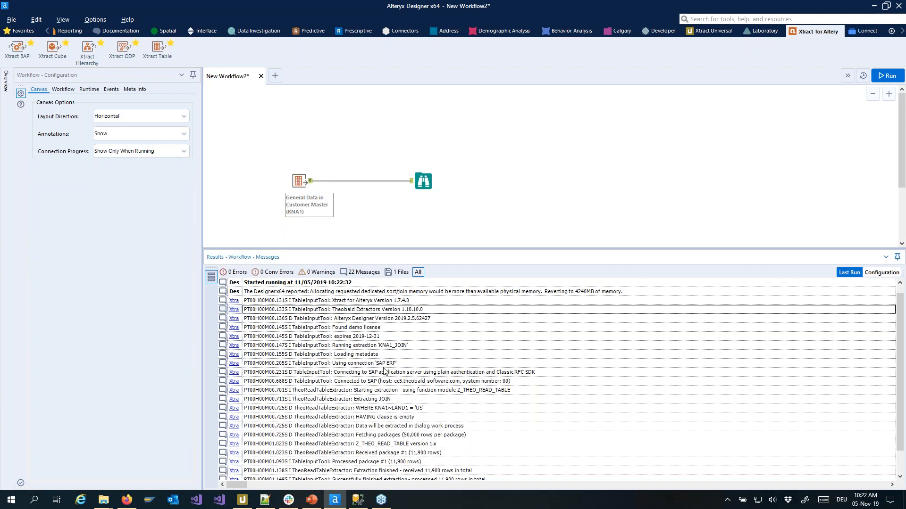
click(376, 347)
scroll(382, 370, down, 1)
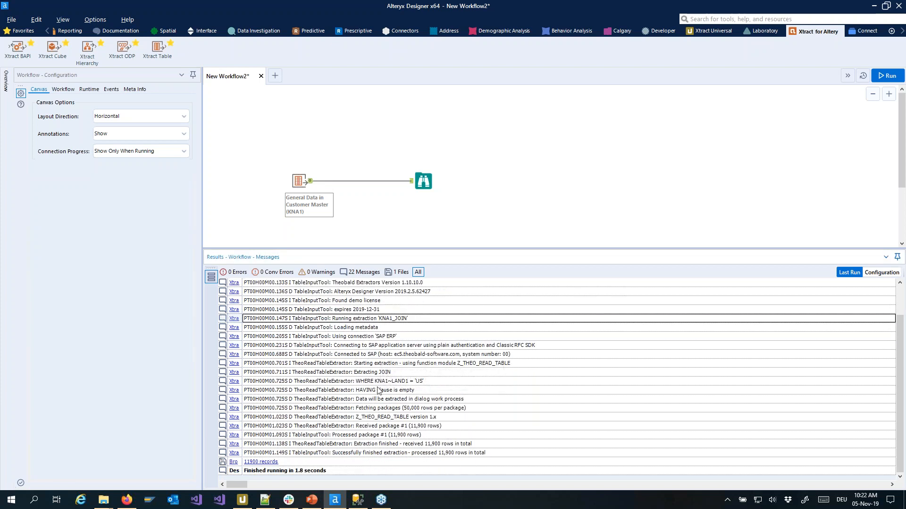
Step: View the Browse tool's records, show all of them in a maximized new window, and close that window
click(424, 185)
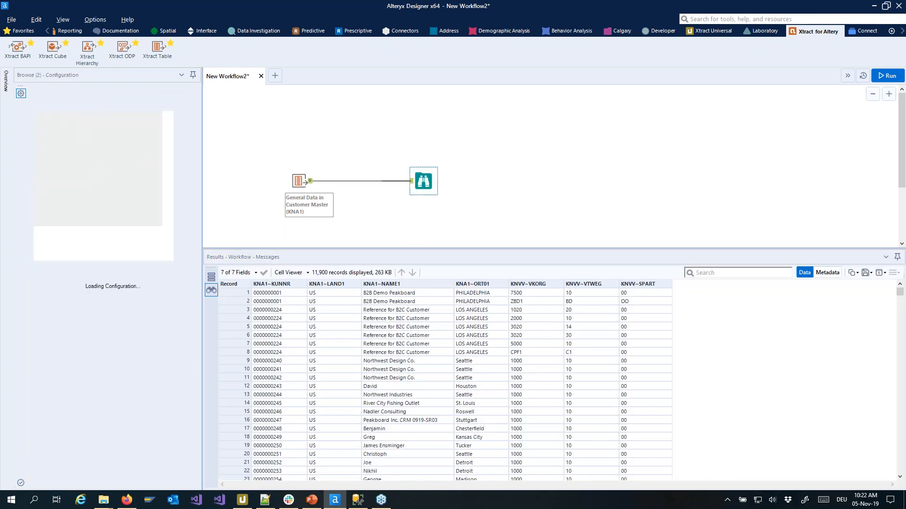
scroll(389, 376, up, 4)
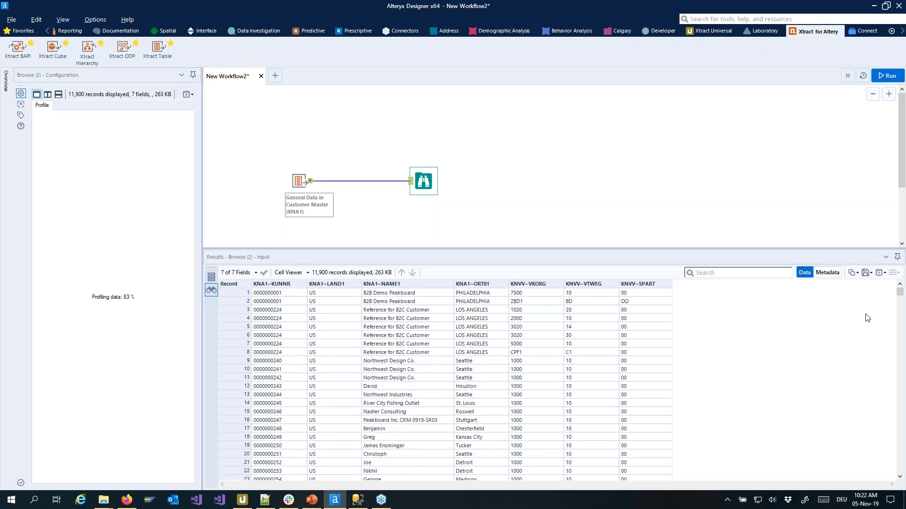
click(886, 273)
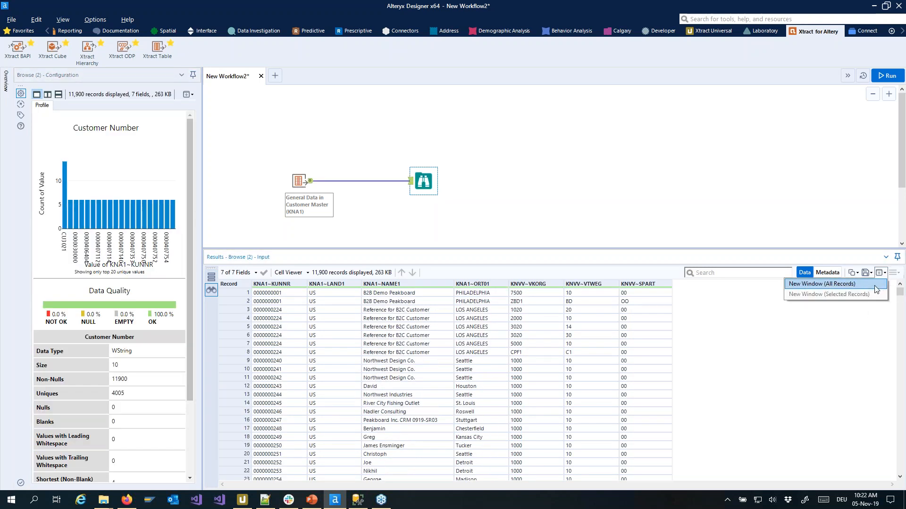
click(878, 284)
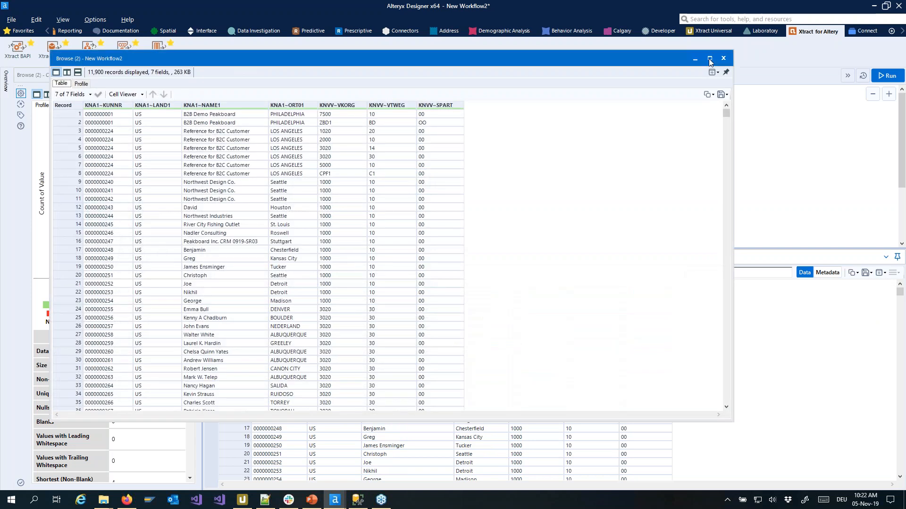
click(708, 59)
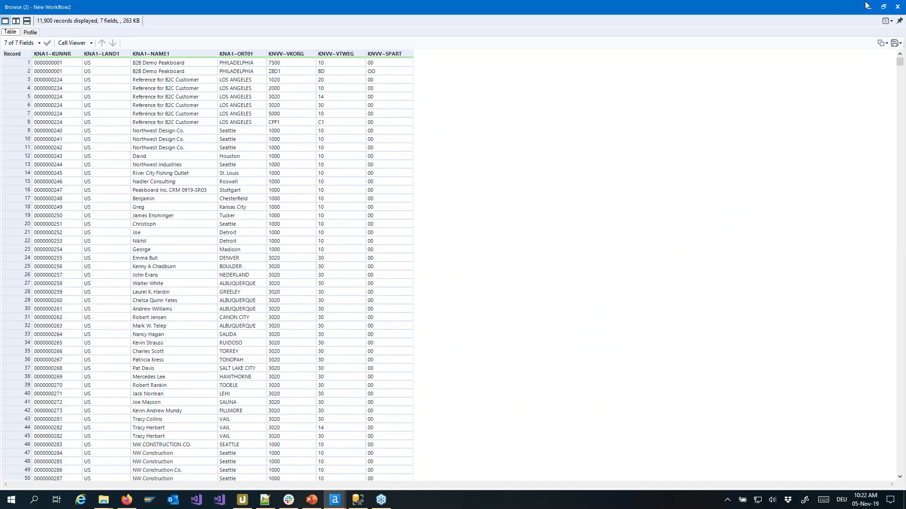
click(896, 6)
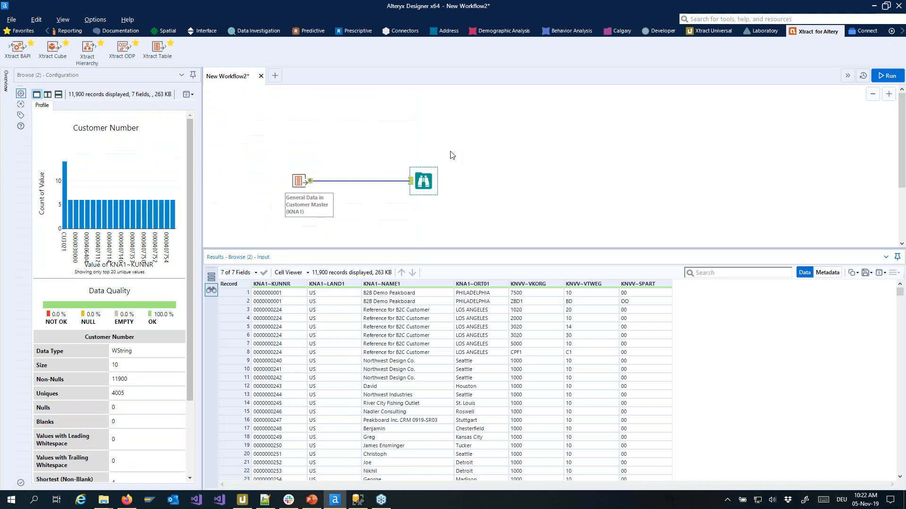
Step: Set the Xtract Table tool's column name style to TextAndCode
click(291, 172)
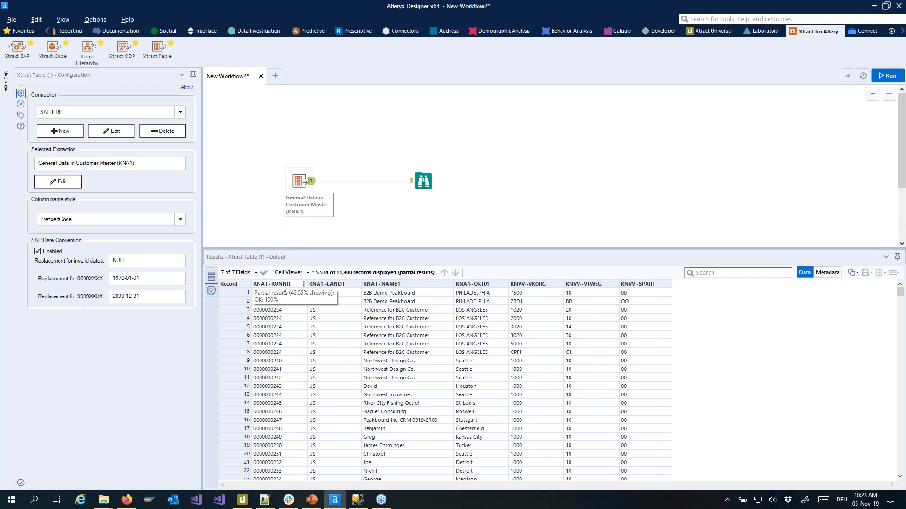
click(180, 220)
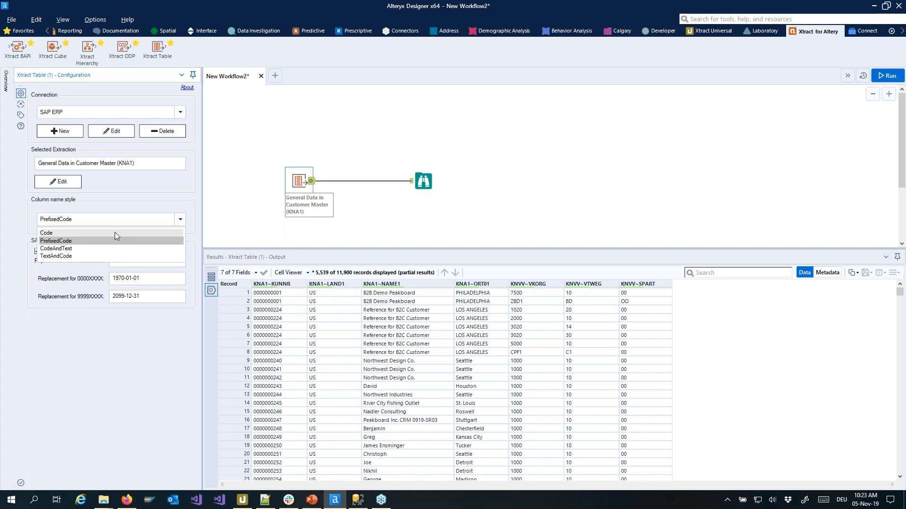
click(91, 256)
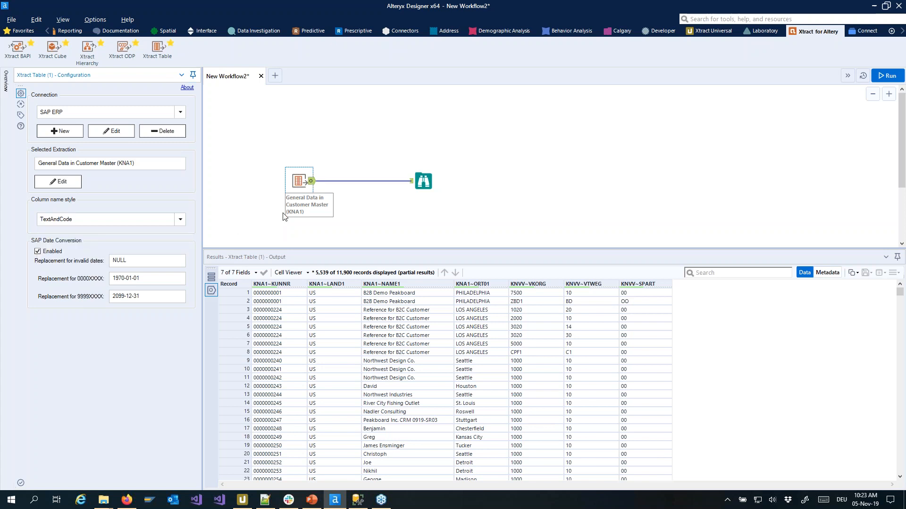
Step: Rerun the workflow and check the column headers in the Browse tool's output
click(890, 76)
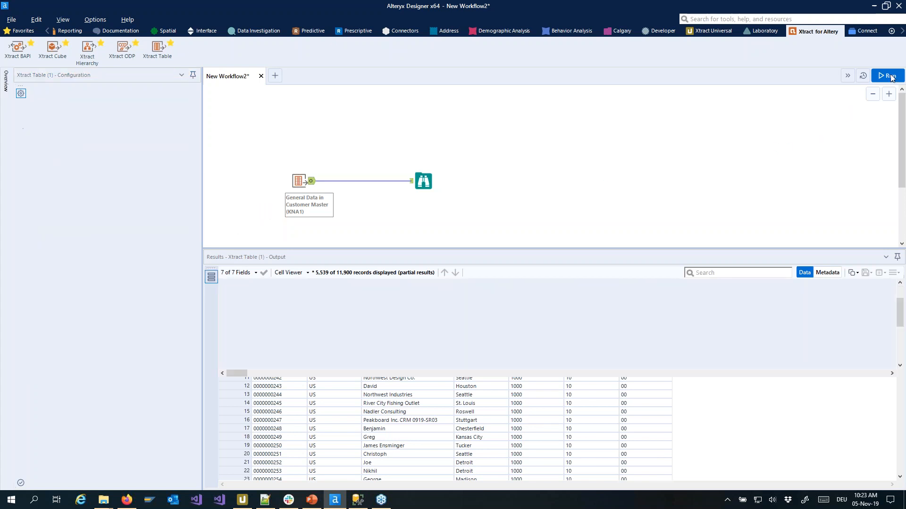
click(890, 76)
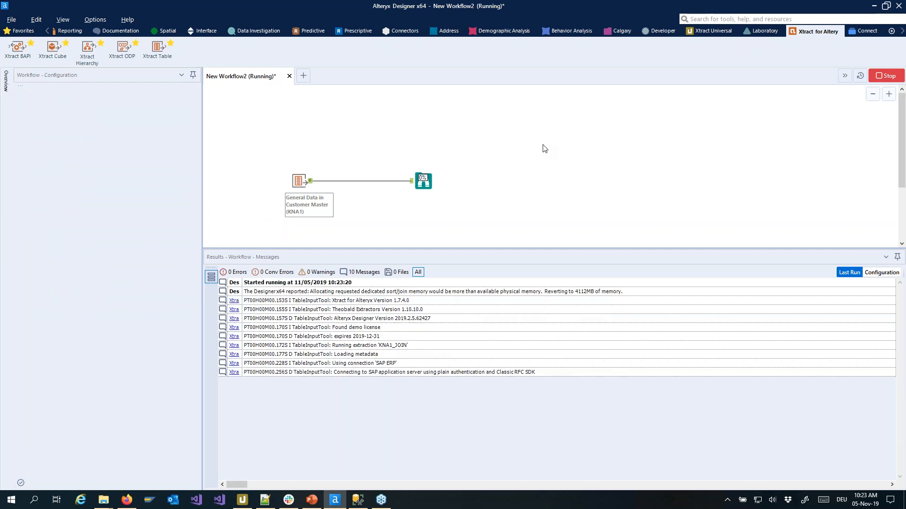
click(423, 181)
click(273, 284)
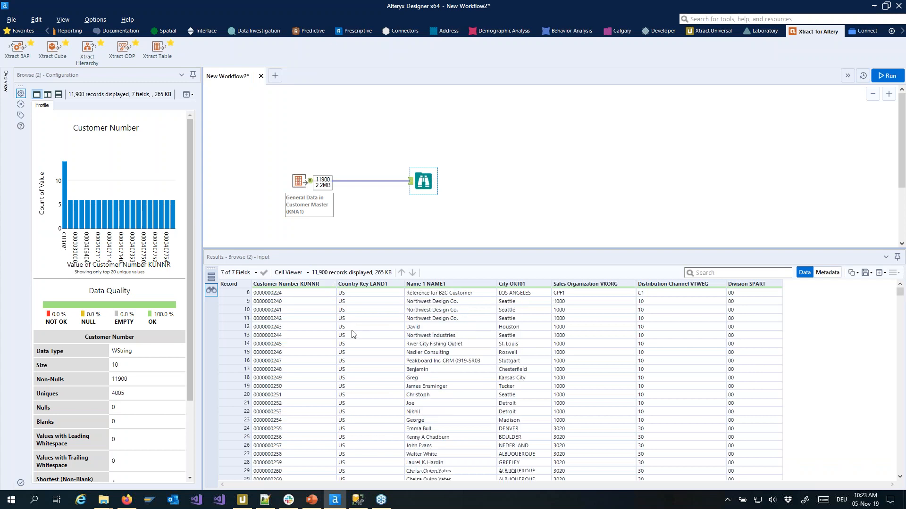
Step: Restore the Alteryx Designer window to a smaller, wider-than-default size over the cleared desktop and create a new blank workflow
click(552, 177)
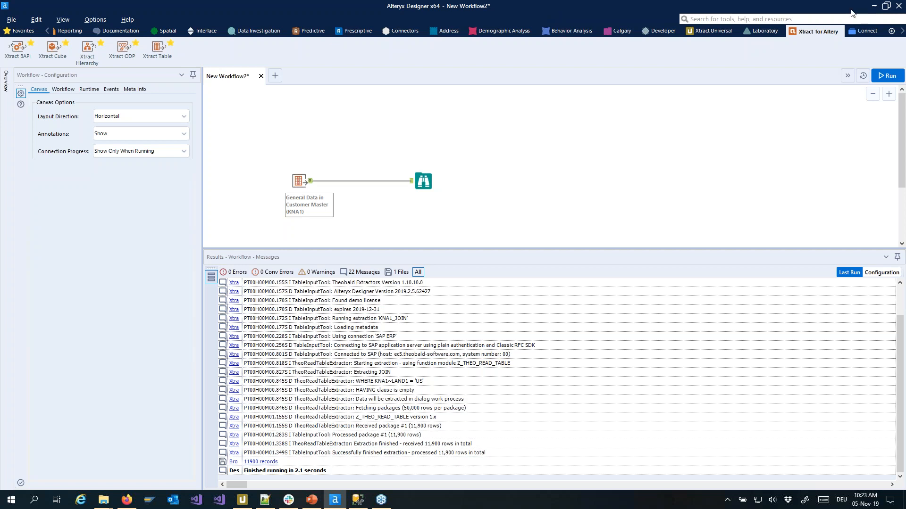
click(887, 6)
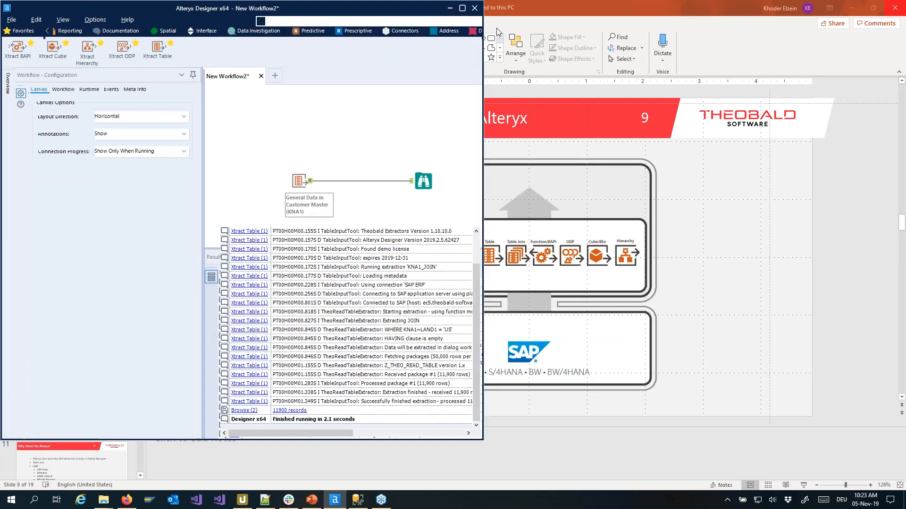
click(853, 9)
drag(324, 9, 343, 15)
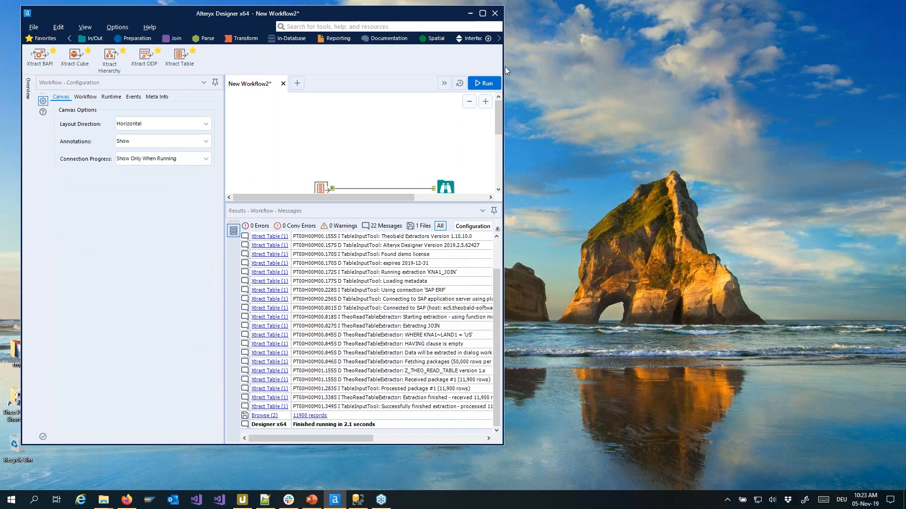
drag(504, 68, 654, 68)
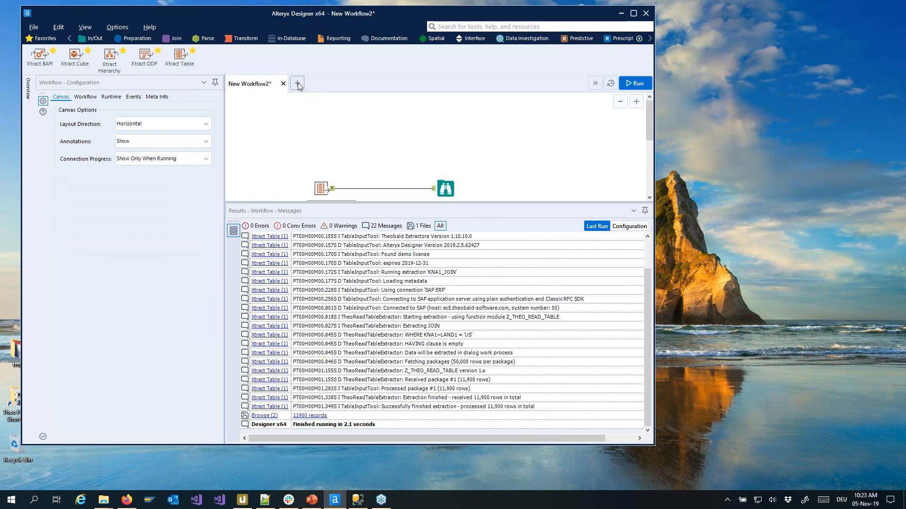
key(ctrl+n)
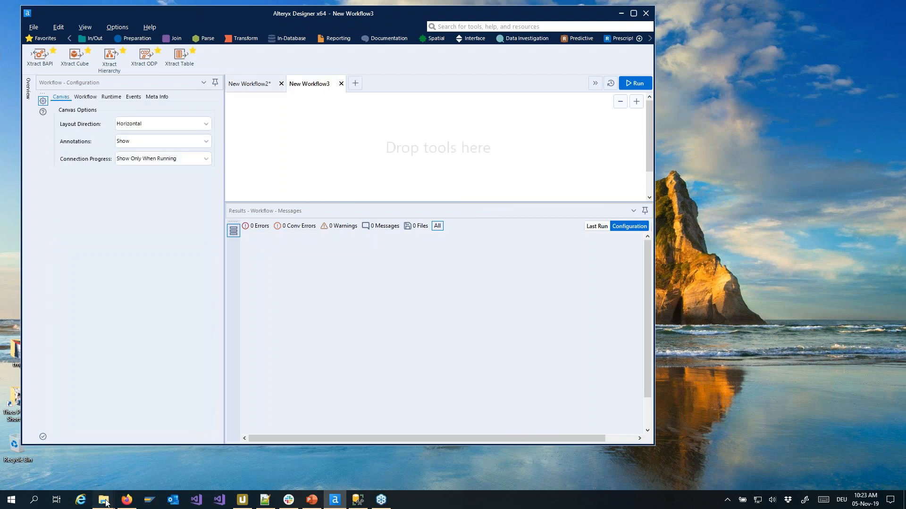
Step: Switch to File Explorer, open the sample SAP ECC Master Customer Data.yxmd from XFA Sample Workflows in Alteryx Designer, and maximize the Designer window
mouse_move(106, 503)
click(202, 466)
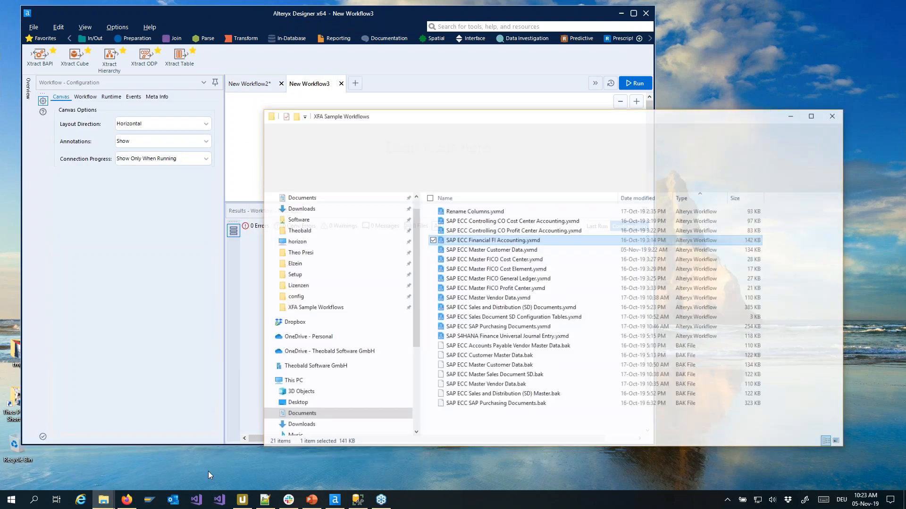
drag(575, 104, 640, 94)
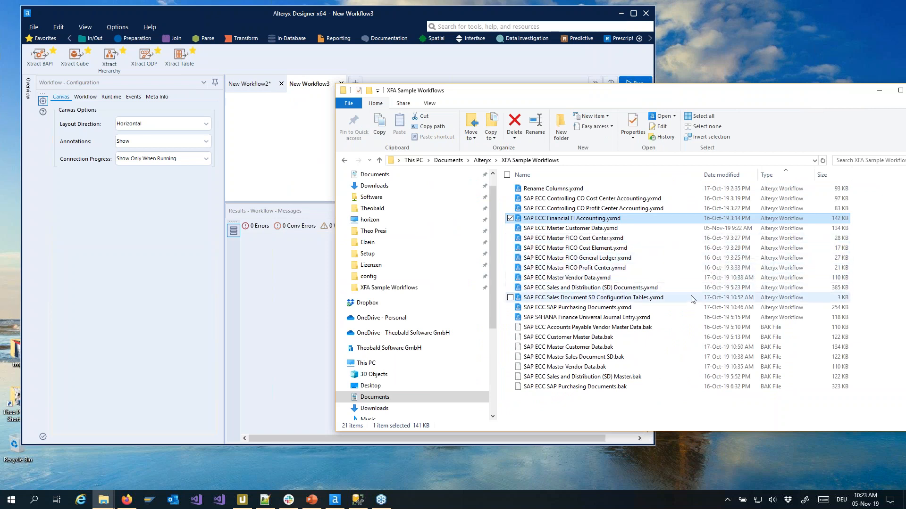
click(573, 229)
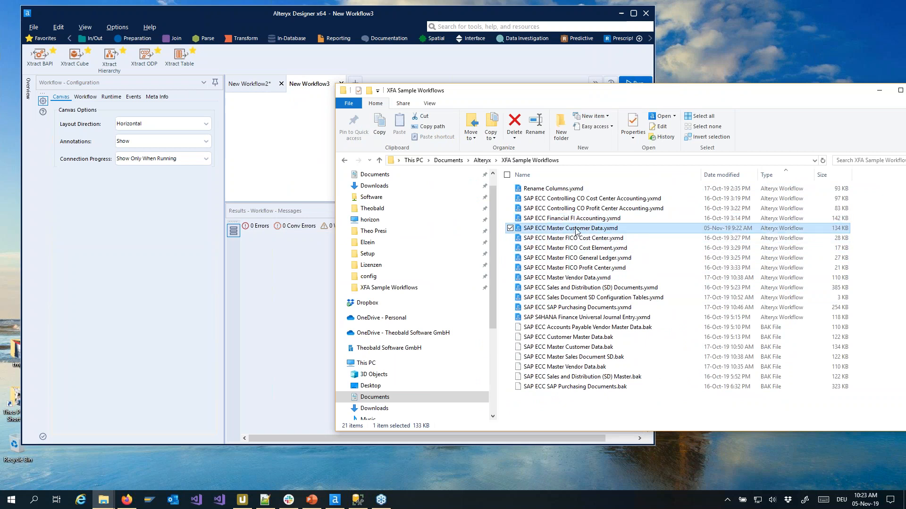
click(595, 280)
click(593, 227)
drag(632, 96, 762, 140)
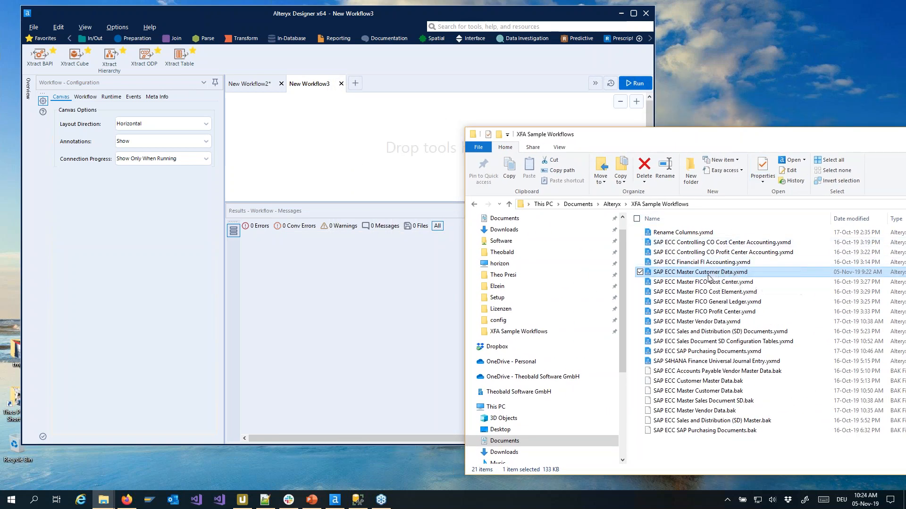
drag(338, 150, 330, 147)
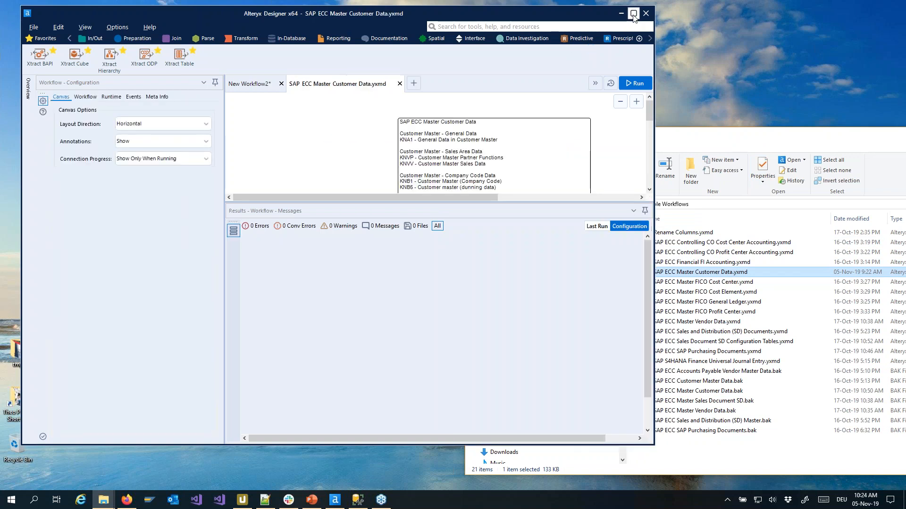
click(634, 14)
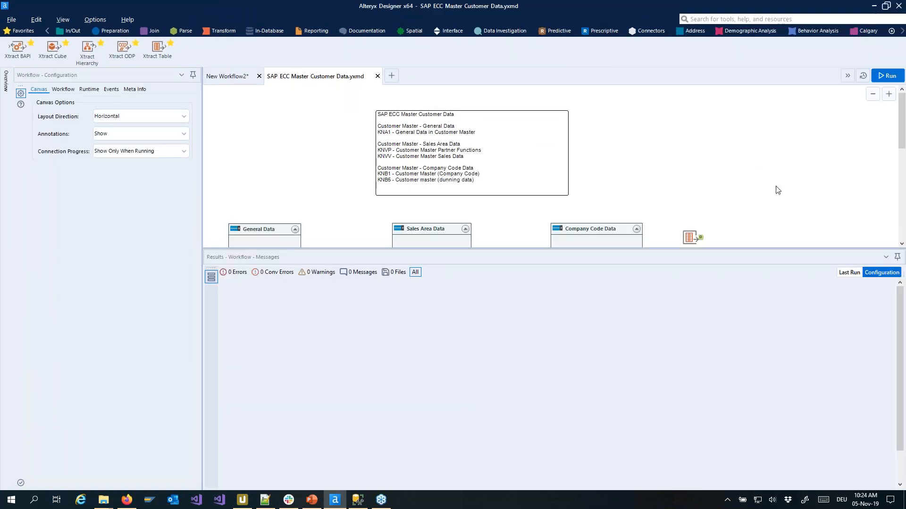
Step: Enlarge the canvas area and examine the sample's table groups and the settings of its KNA1 and KNVP extraction tools
scroll(763, 246, down, 2)
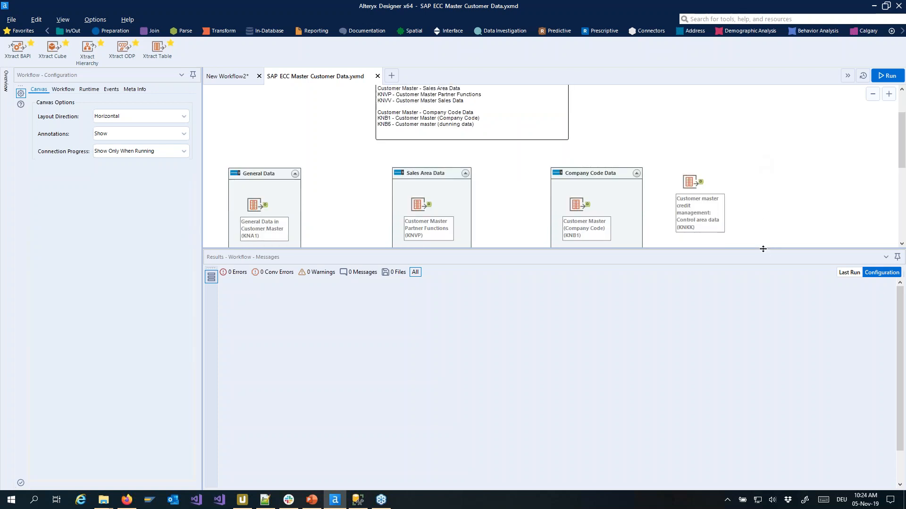
drag(751, 249, 752, 371)
scroll(801, 224, up, 2)
scroll(797, 218, down, 1)
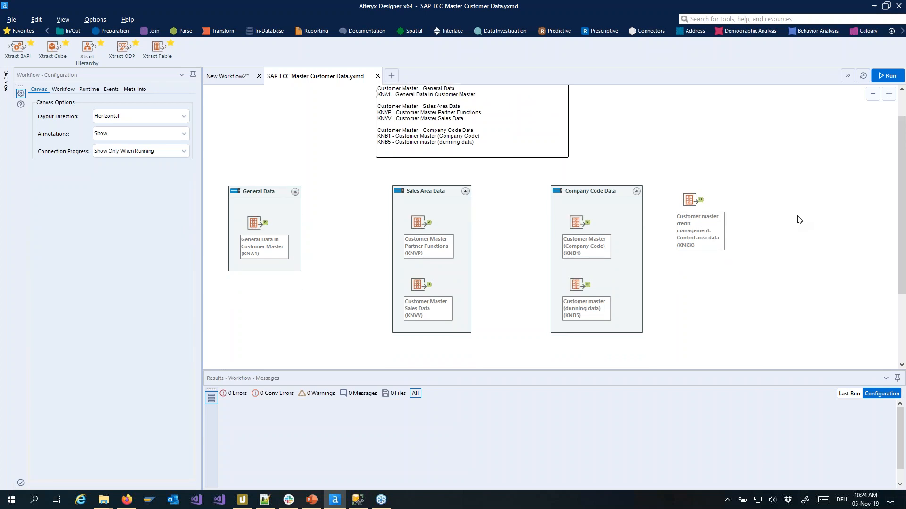
scroll(798, 218, up, 1)
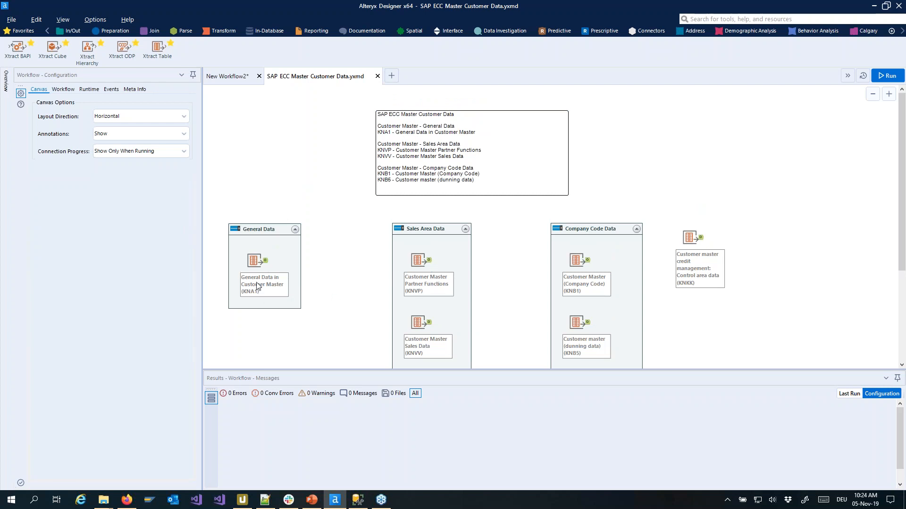
scroll(357, 293, down, 1)
scroll(356, 292, up, 1)
click(245, 278)
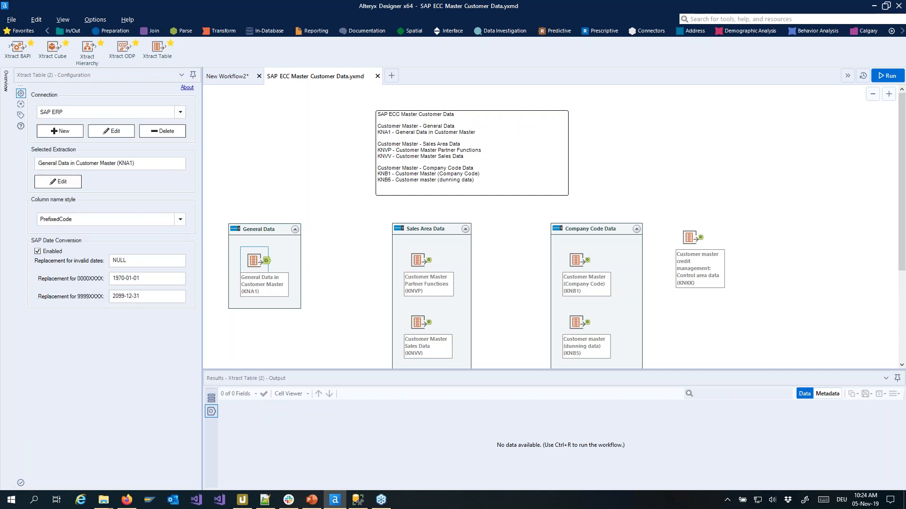
click(414, 271)
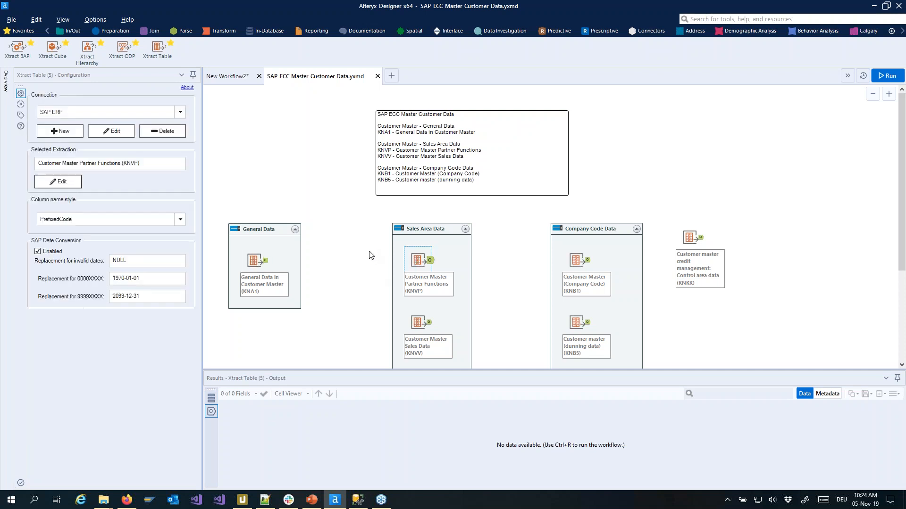
Step: Run the sample workflow and check the output records of the KNA1, KNVP, KNVV, KNB1 and KNB5 extraction tools
click(887, 76)
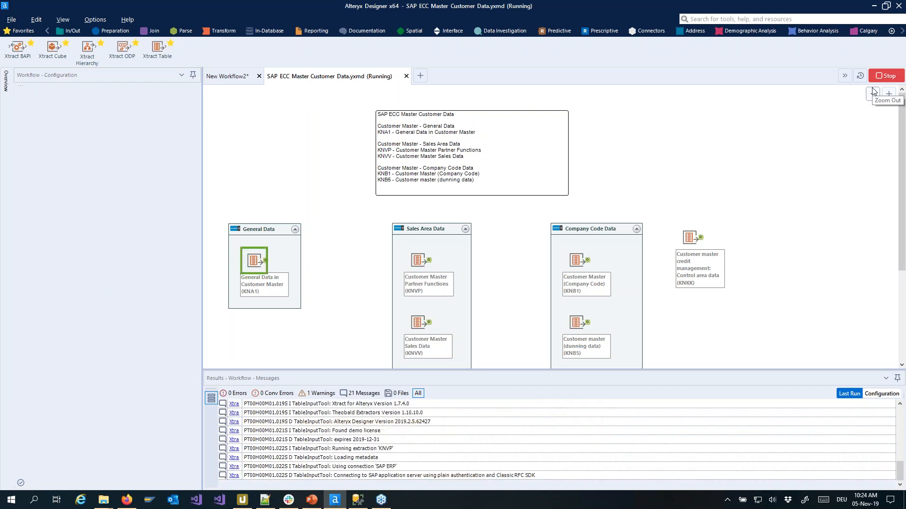
scroll(798, 189, down, 3)
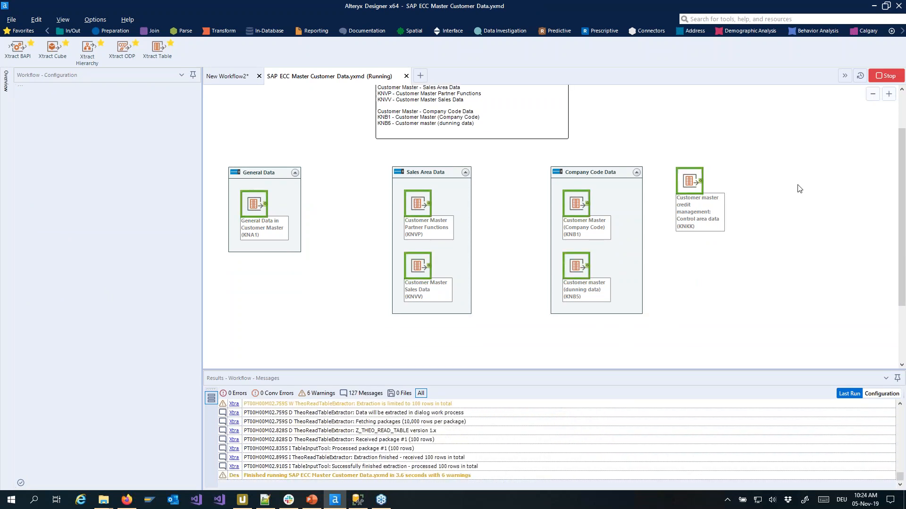
scroll(286, 184, down, 2)
click(253, 164)
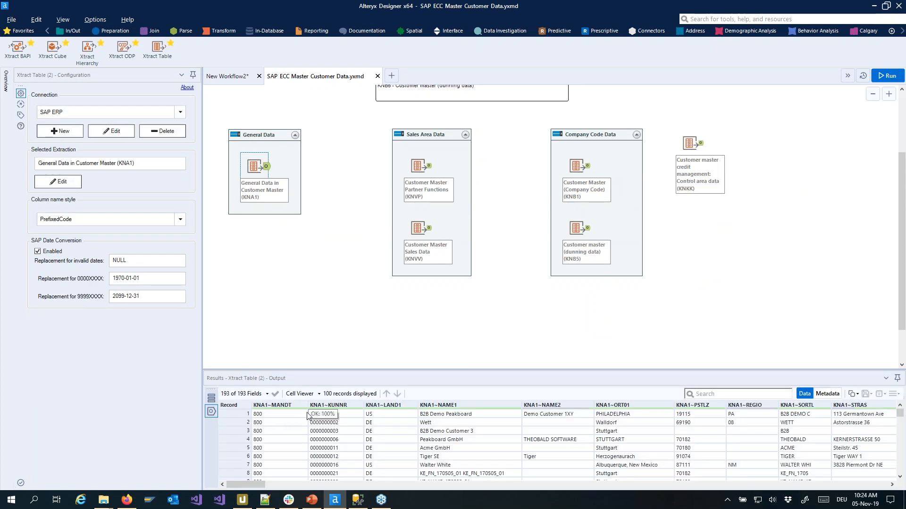
click(430, 170)
click(432, 231)
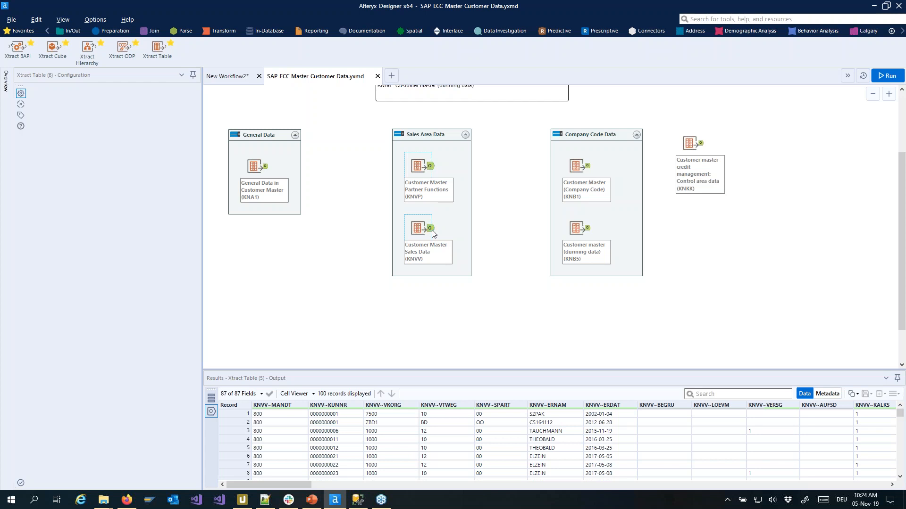
click(588, 167)
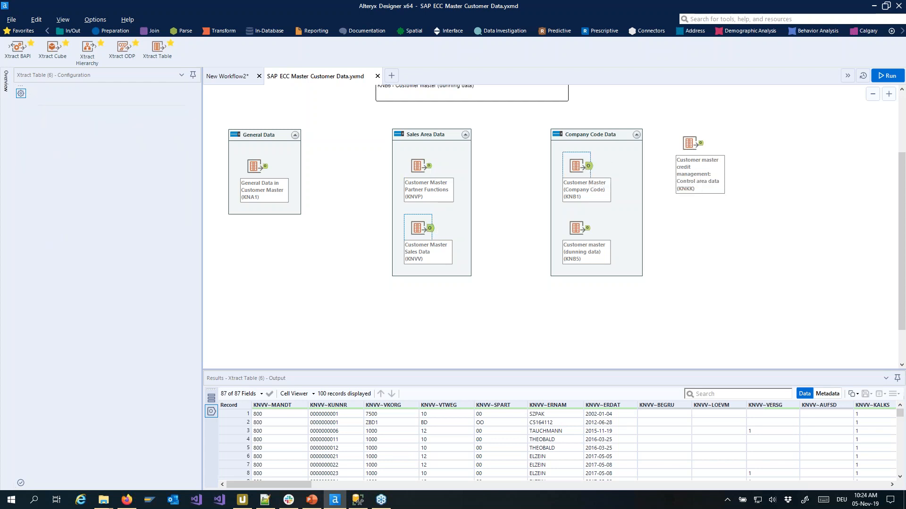
click(591, 233)
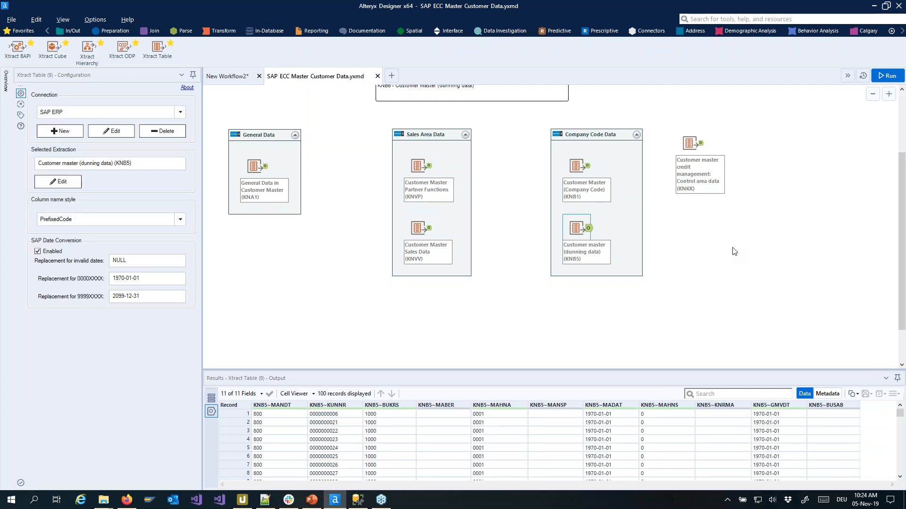
click(755, 256)
scroll(785, 247, up, 2)
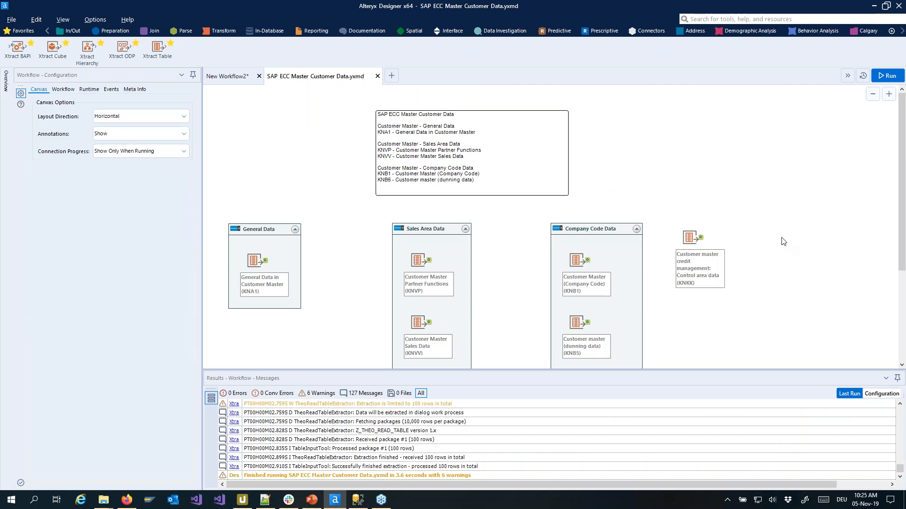
Step: Open the KNA1 tool's extraction definition, review its selected fields, and close it without changes
click(254, 260)
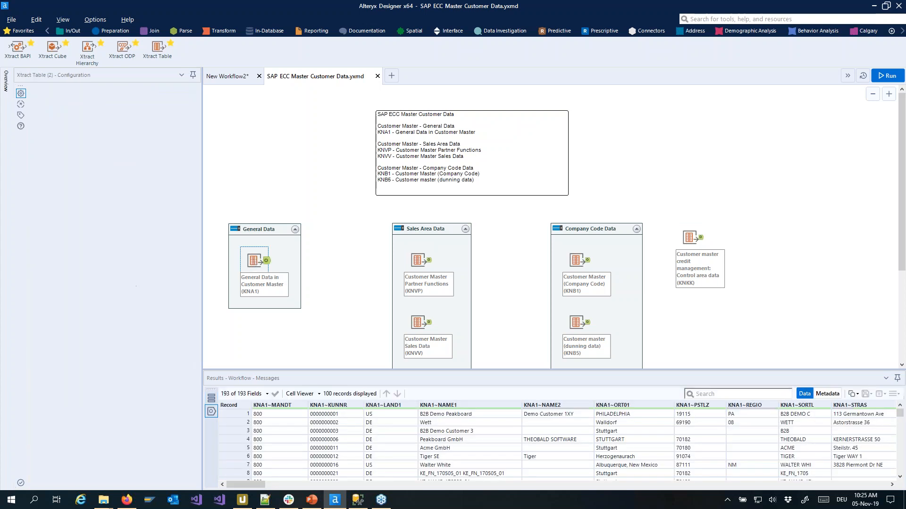
click(69, 182)
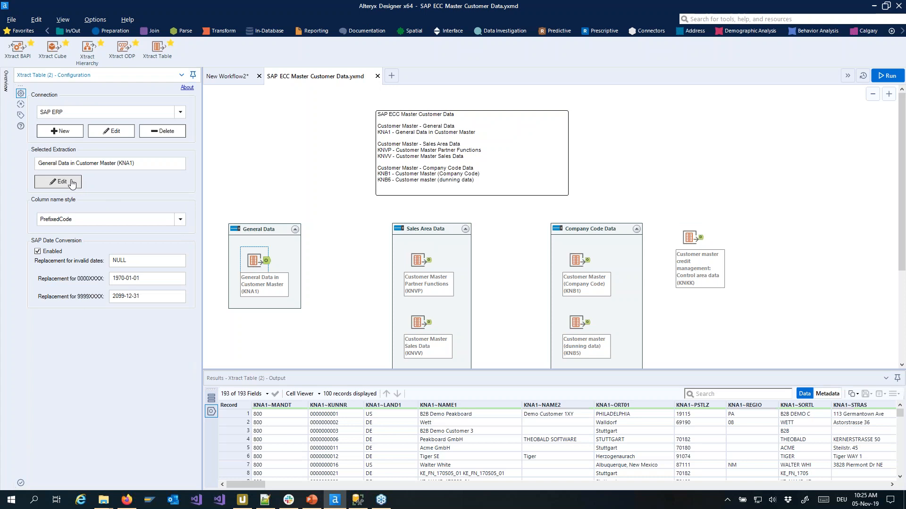
scroll(346, 213, down, 4)
scroll(343, 210, up, 4)
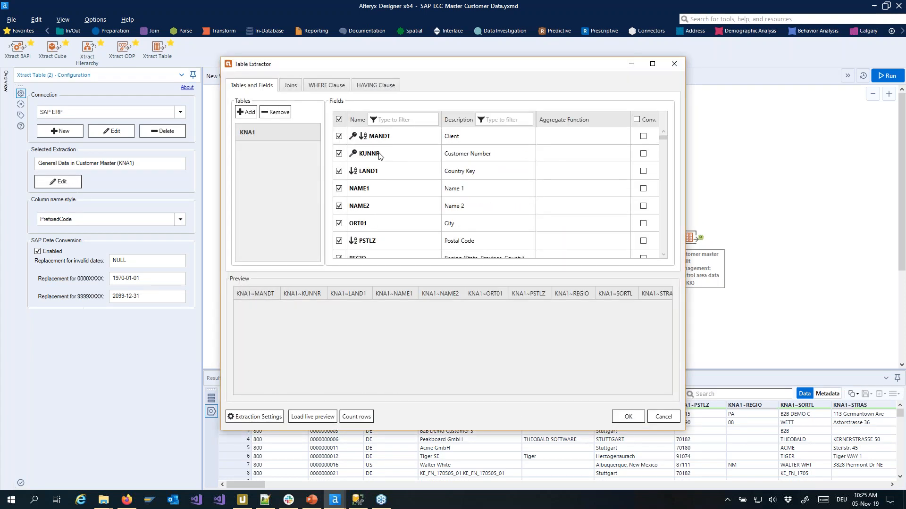
scroll(377, 161, down, 5)
scroll(368, 141, up, 4)
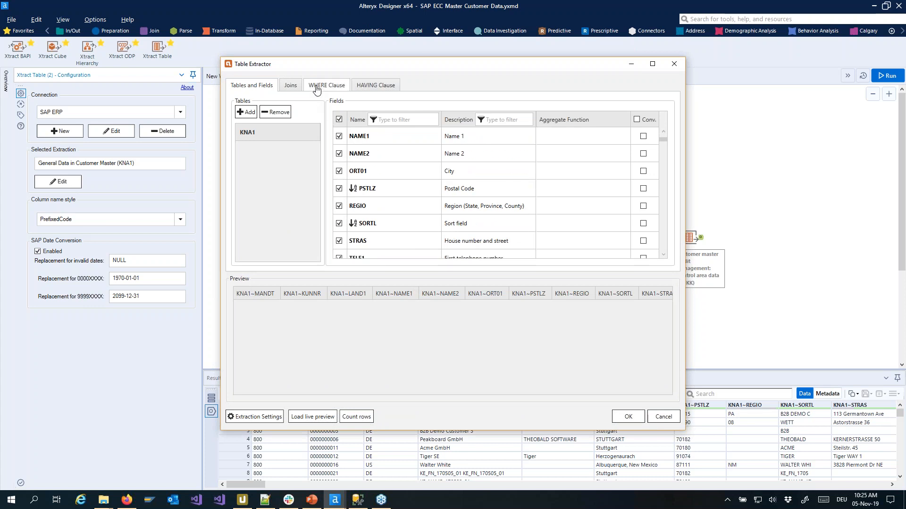
click(663, 417)
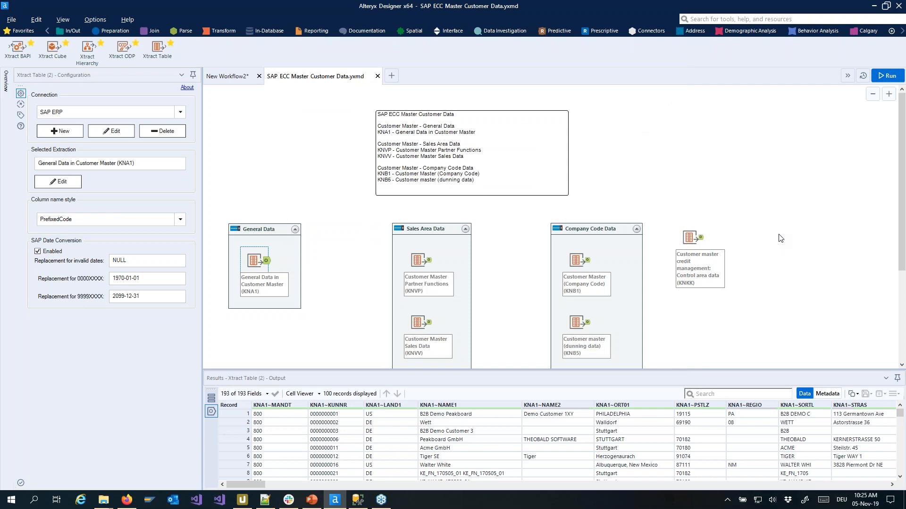
click(612, 157)
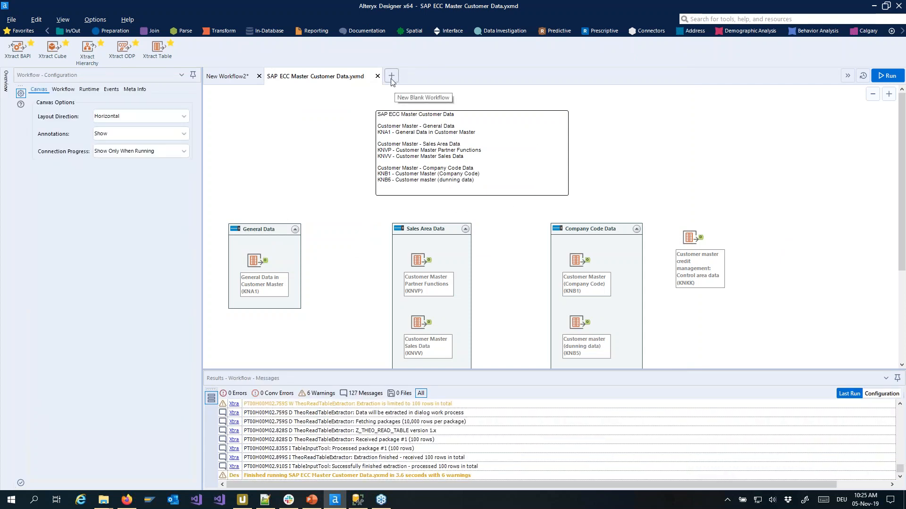
Step: Create another blank workflow and place an Xtract ODP tool on its canvas
click(393, 81)
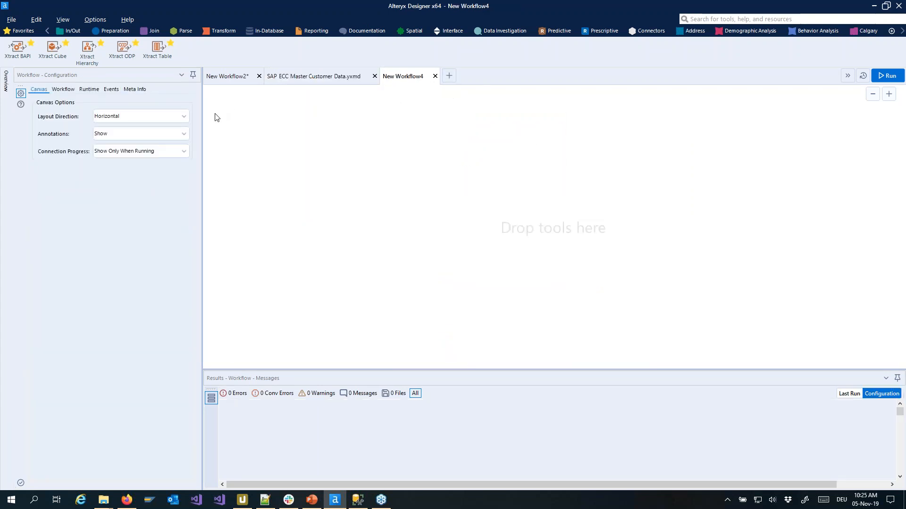
drag(19, 49, 28, 65)
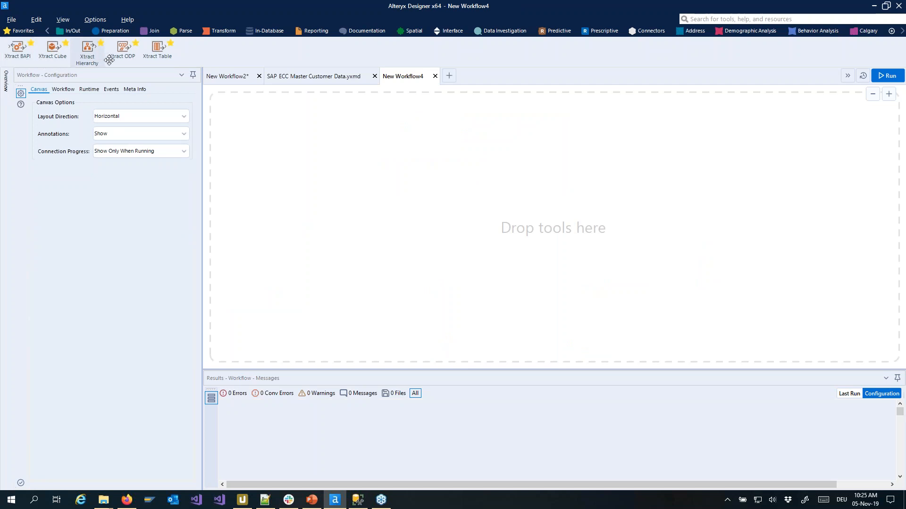
drag(120, 49, 289, 164)
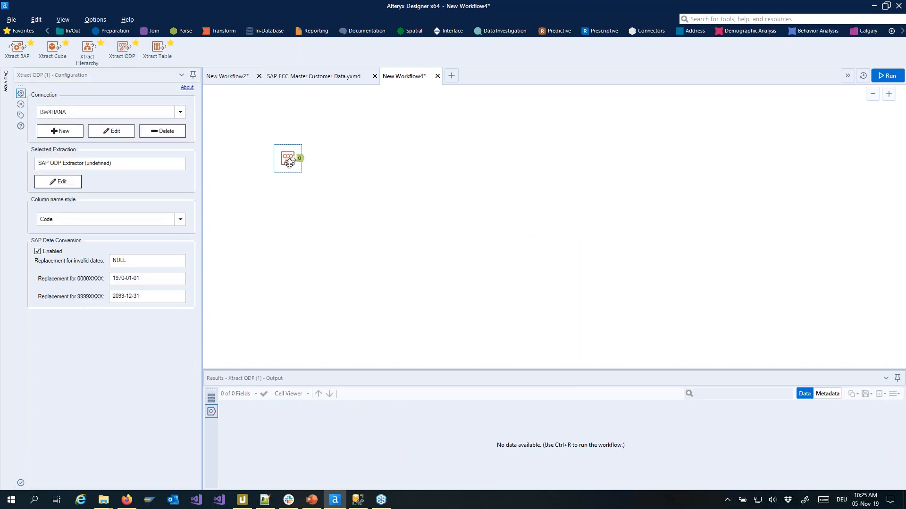
Step: Set the Xtract ODP tool's connection to S4HANA and open its extraction definition
click(181, 113)
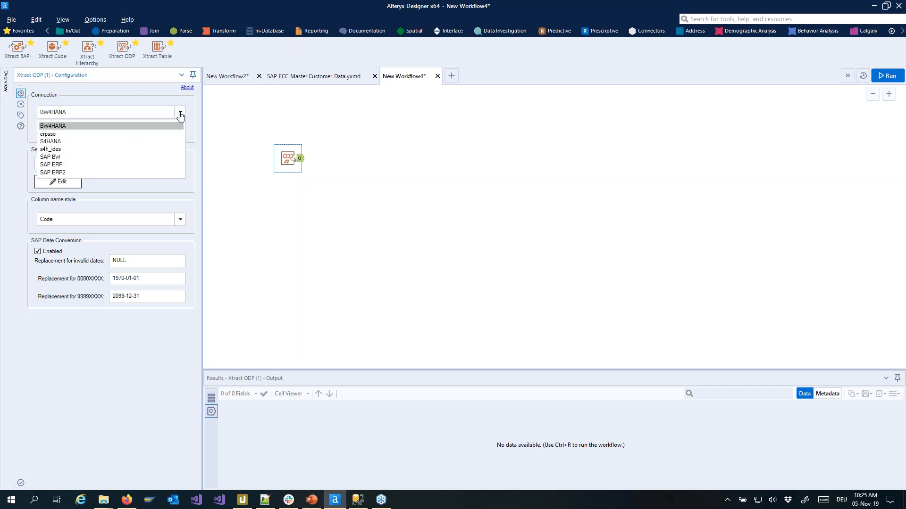
click(125, 141)
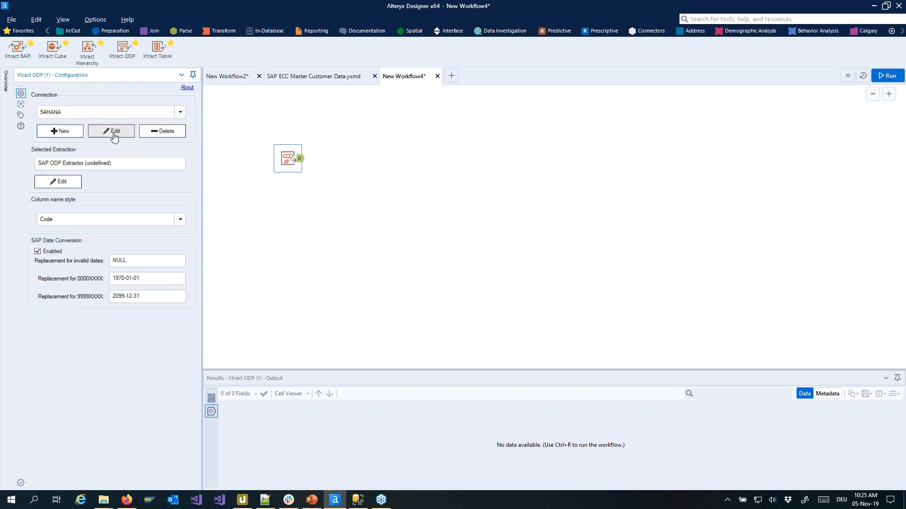
click(61, 182)
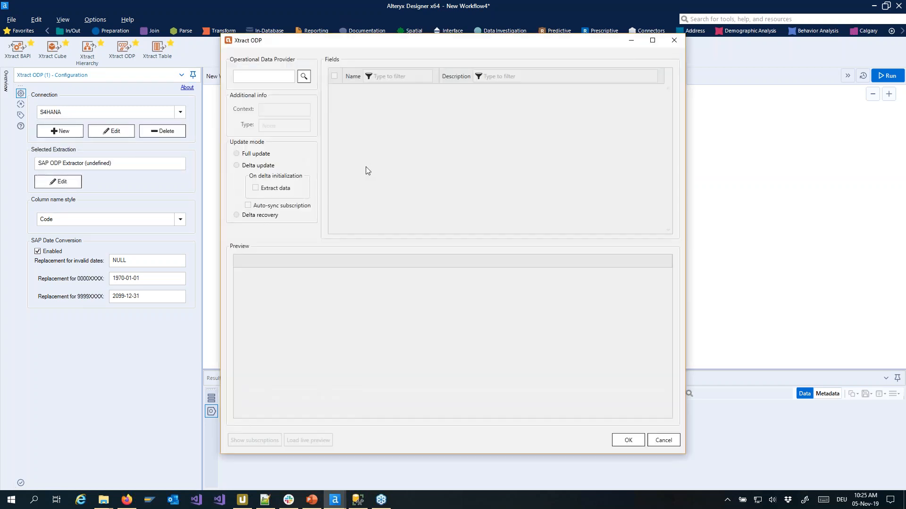
Step: Open the operational data provider lookup and search the ABAP Core Data Services [ABAP_CDS] context for all providers
click(304, 76)
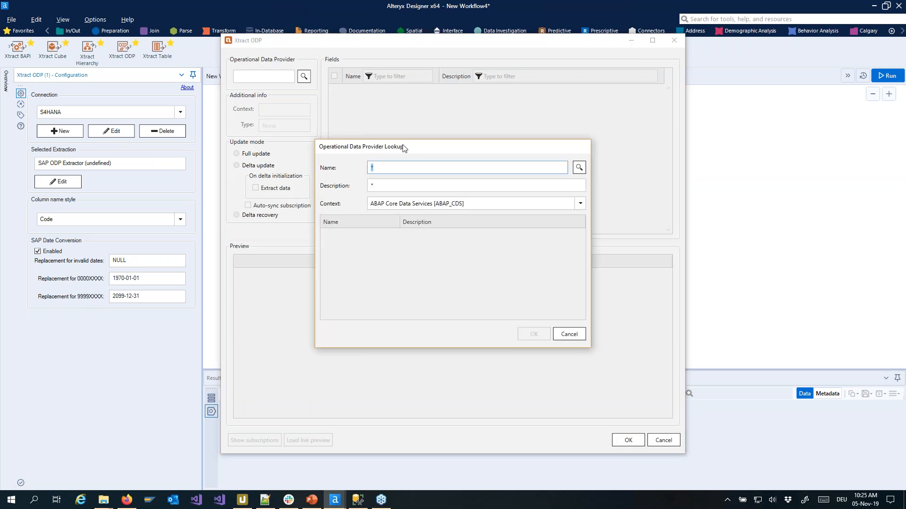
drag(403, 148, 415, 135)
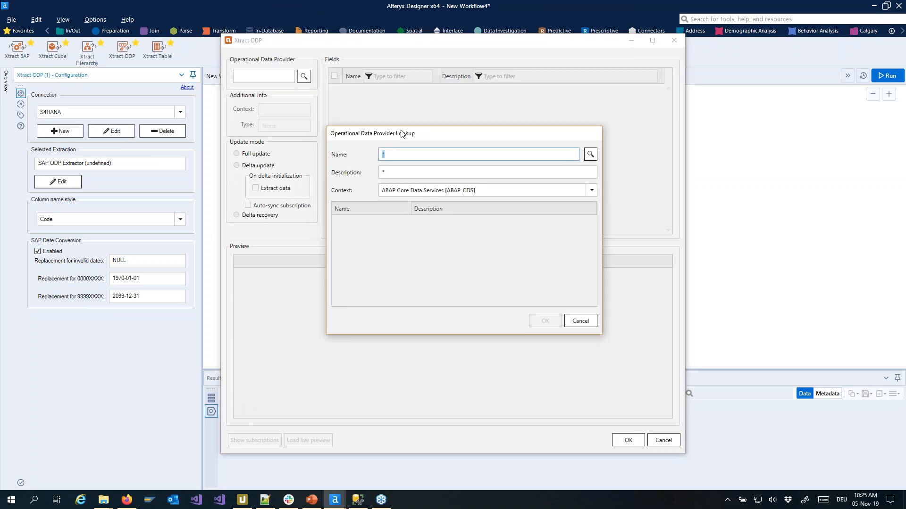
click(592, 191)
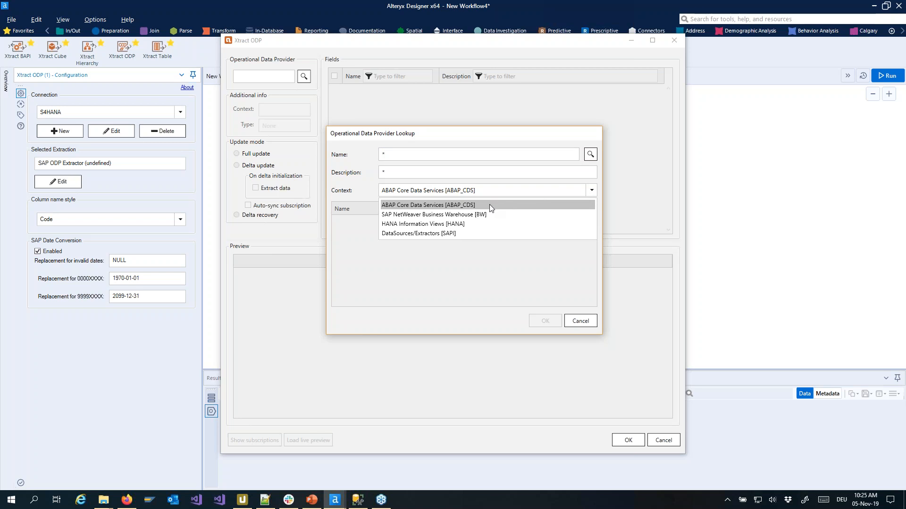
click(419, 207)
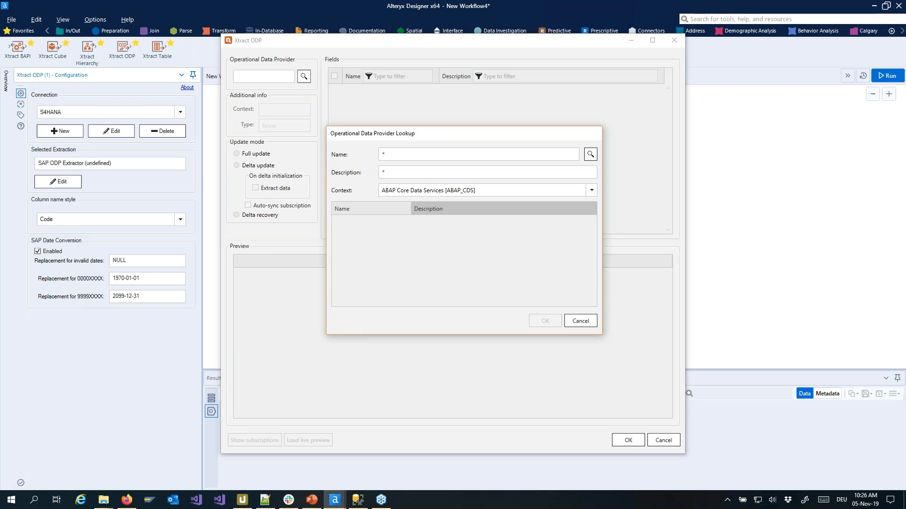
click(592, 155)
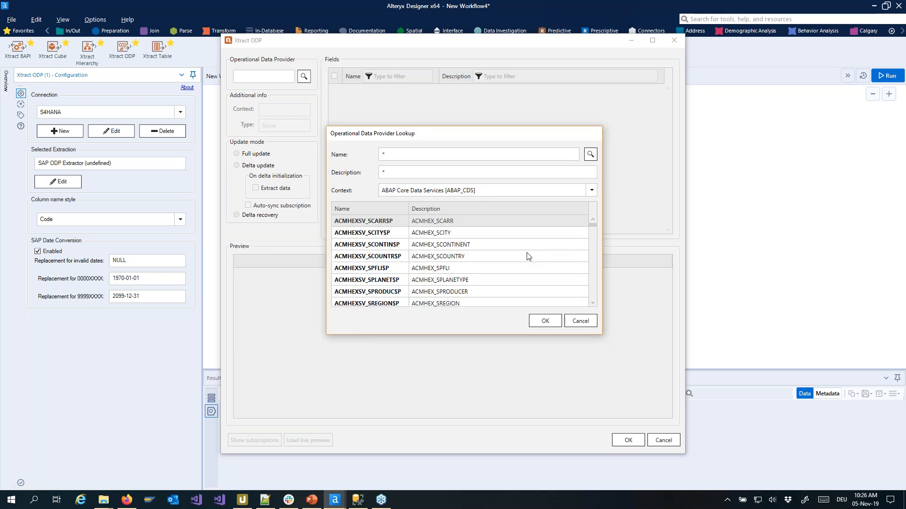
Step: Search the SAP NetWeaver Business Warehouse [BW] context for all providers and look through the list
click(591, 190)
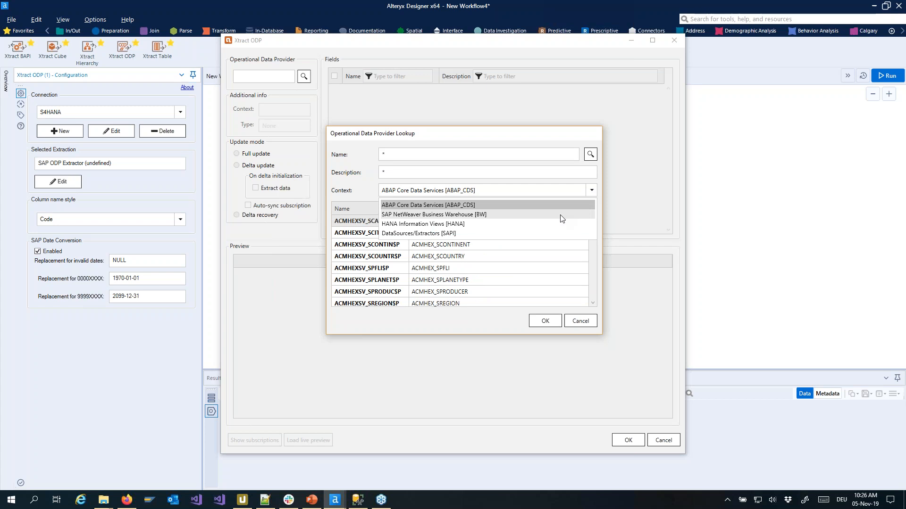
click(560, 215)
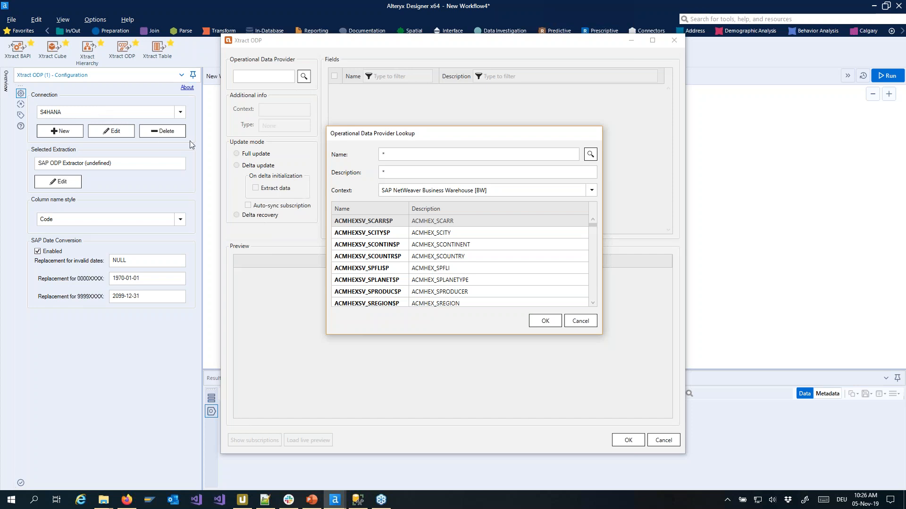
click(591, 155)
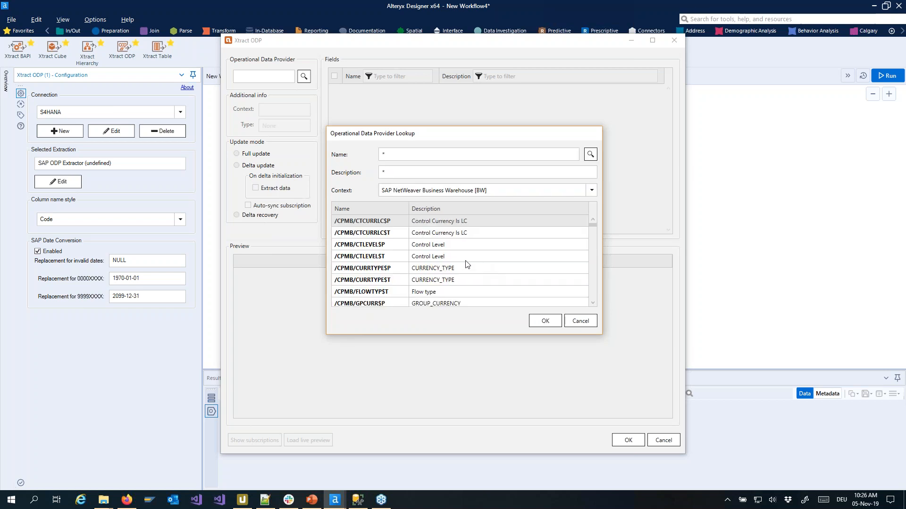
click(389, 246)
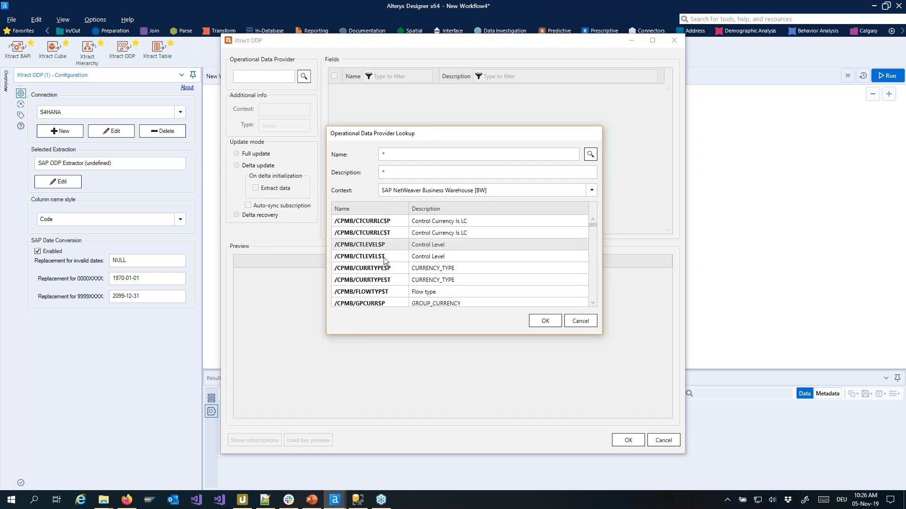
click(385, 259)
scroll(384, 259, down, 3)
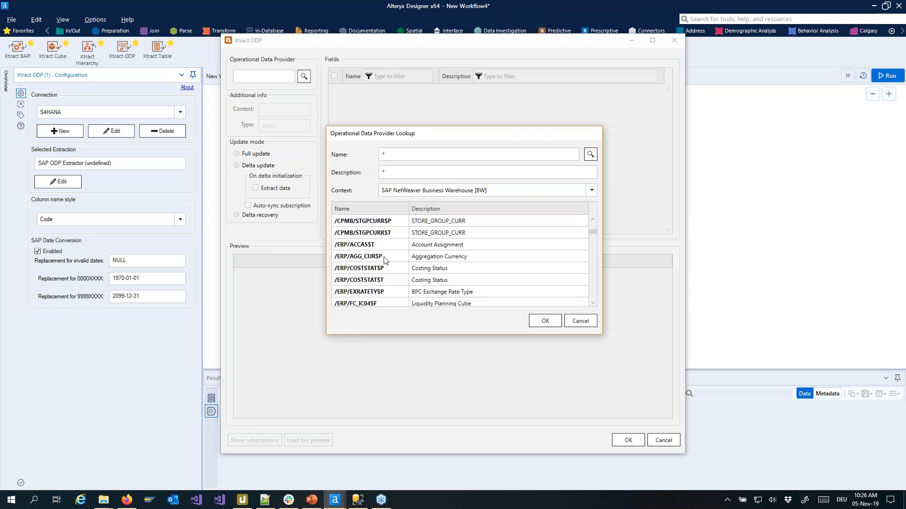
scroll(384, 260, up, 3)
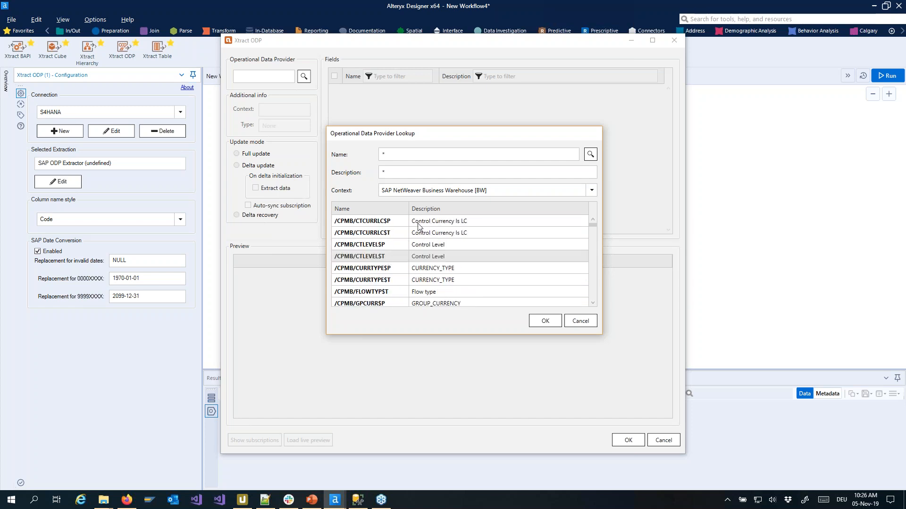
Step: Search the DataSources/Extractors [SAPI] context for all providers, and cancel the lookup and the extraction definition without choosing one
click(590, 191)
click(490, 225)
click(591, 191)
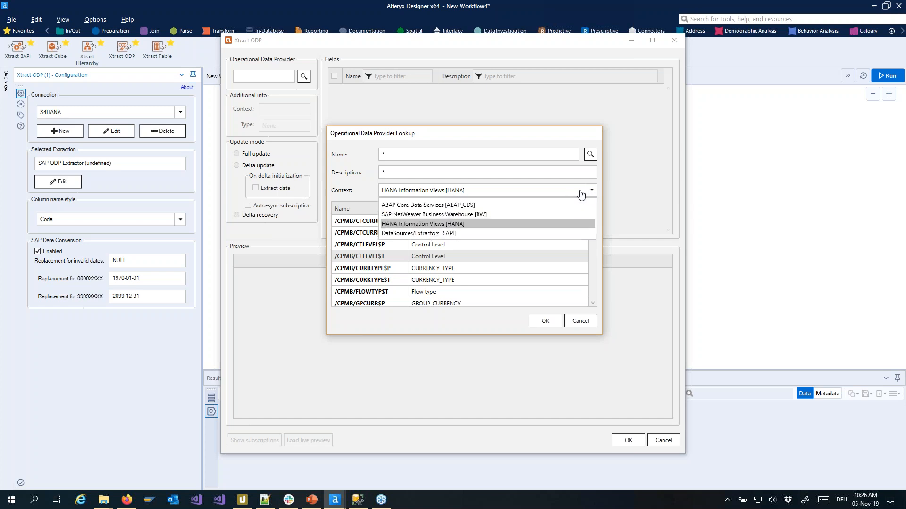
click(461, 234)
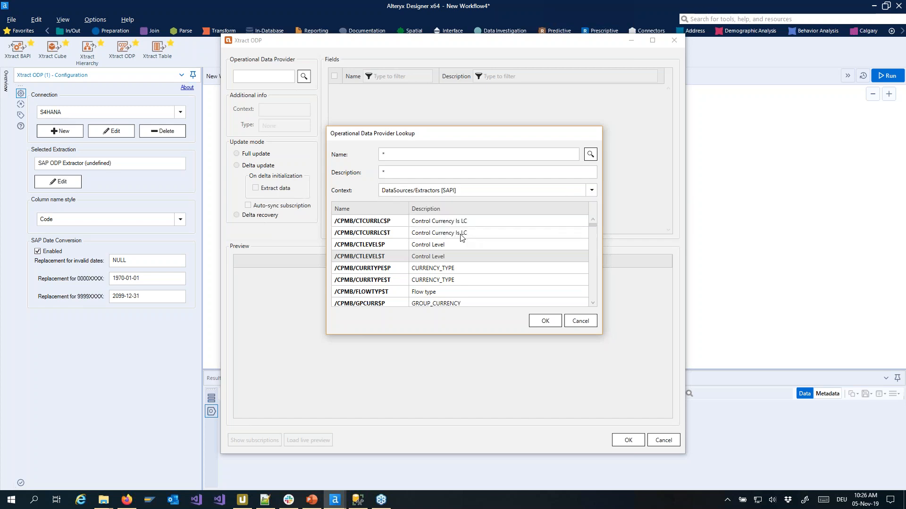
click(590, 154)
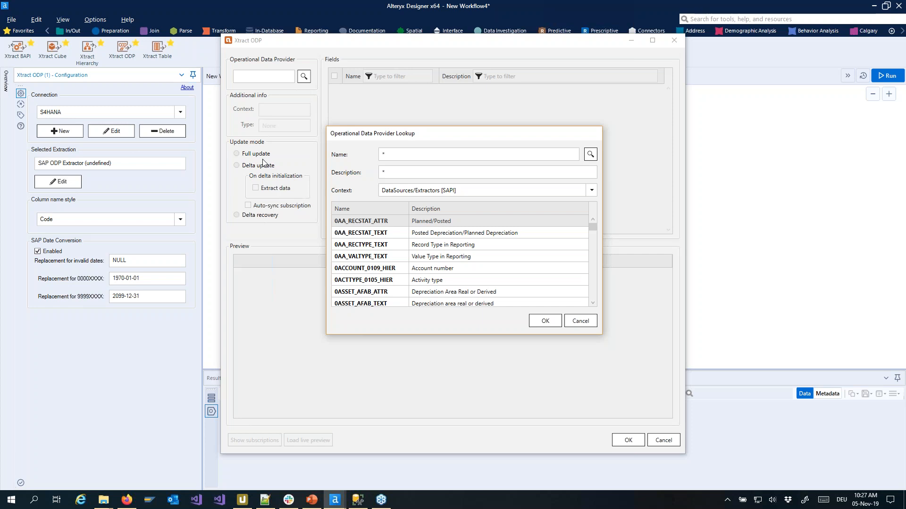
click(579, 321)
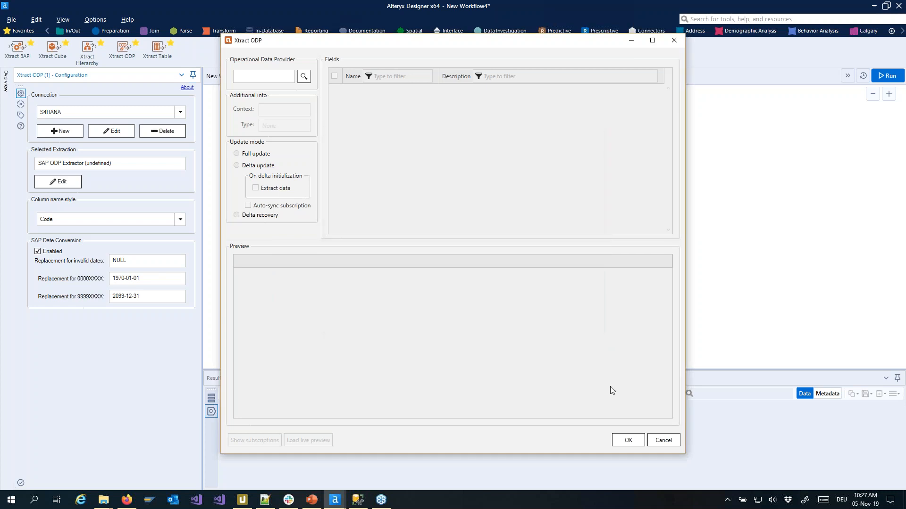
click(663, 441)
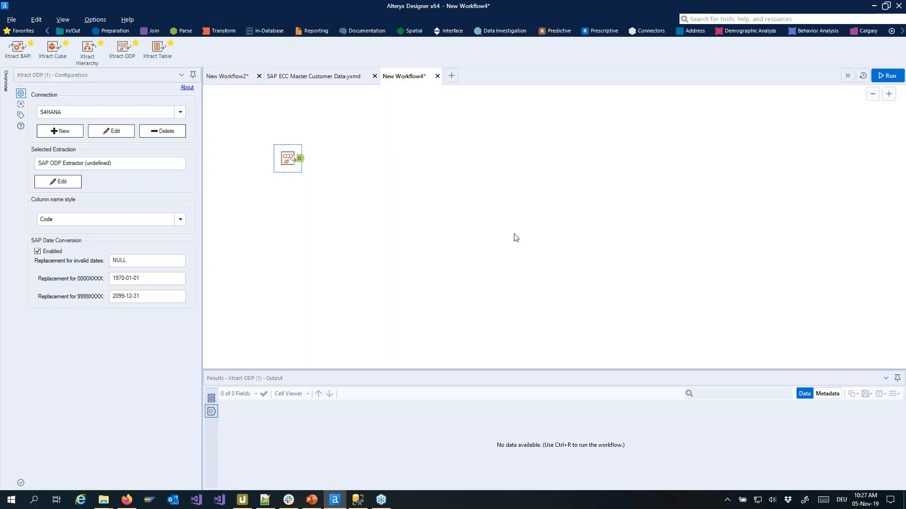
Step: Set the Xtract ODP tool's connection to SAP ERP and open the provider lookup from its extraction definition
click(288, 162)
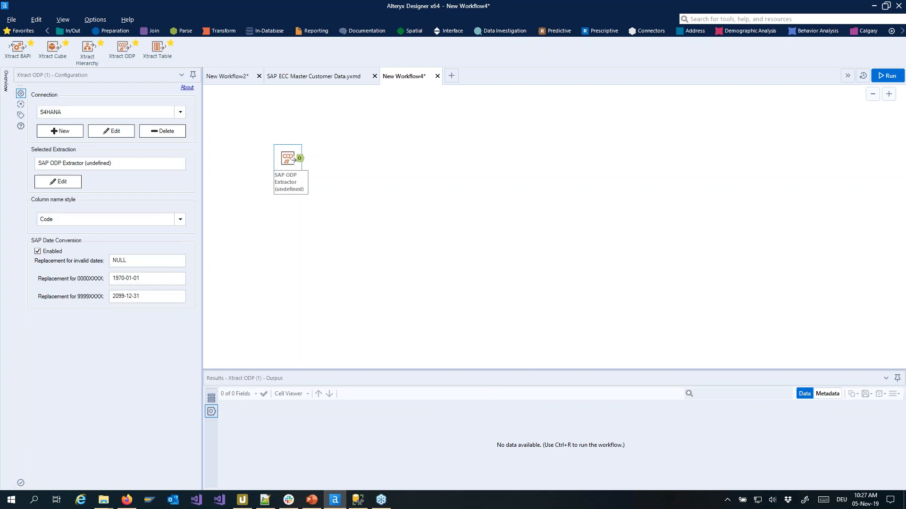
click(181, 112)
click(77, 165)
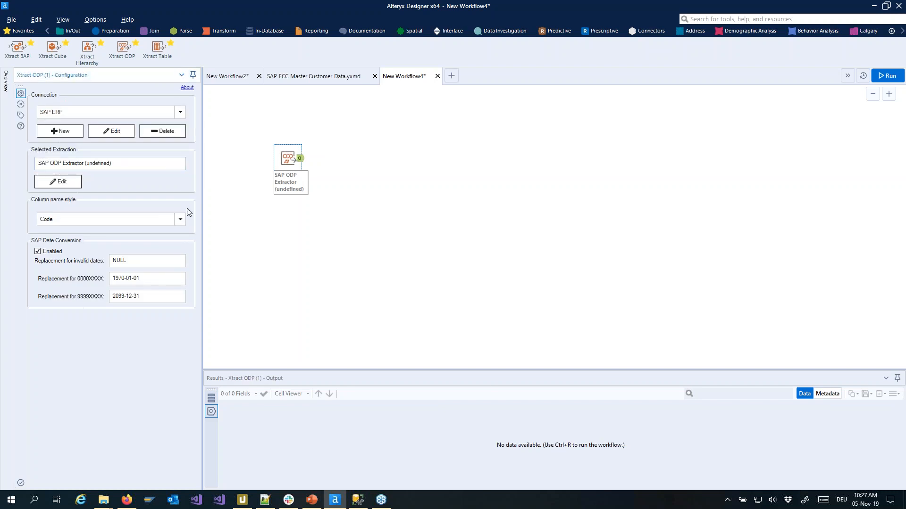
click(59, 182)
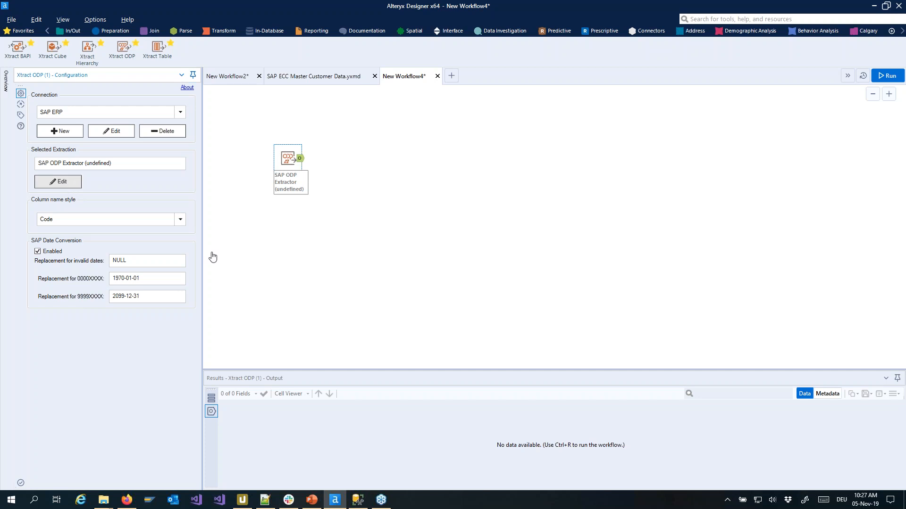
click(304, 76)
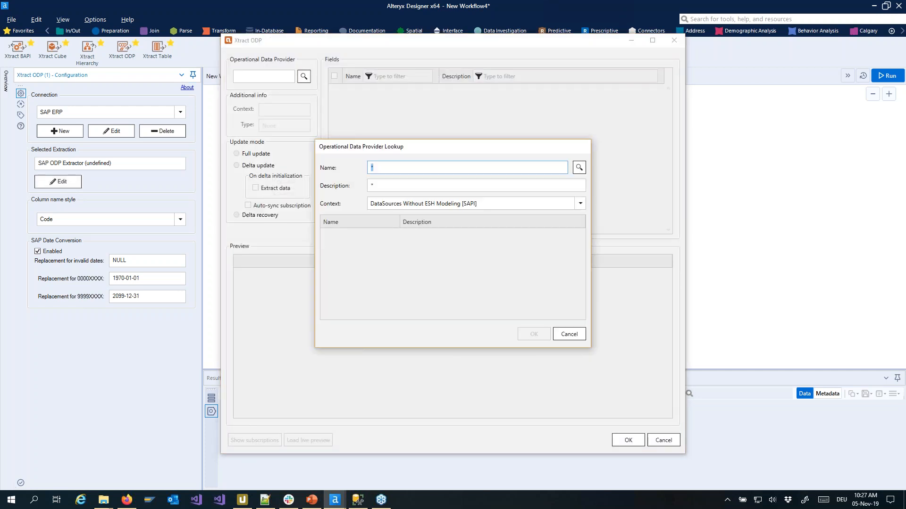
Step: Check which provider contexts the SAP ERP connection offers in the lookup
click(526, 210)
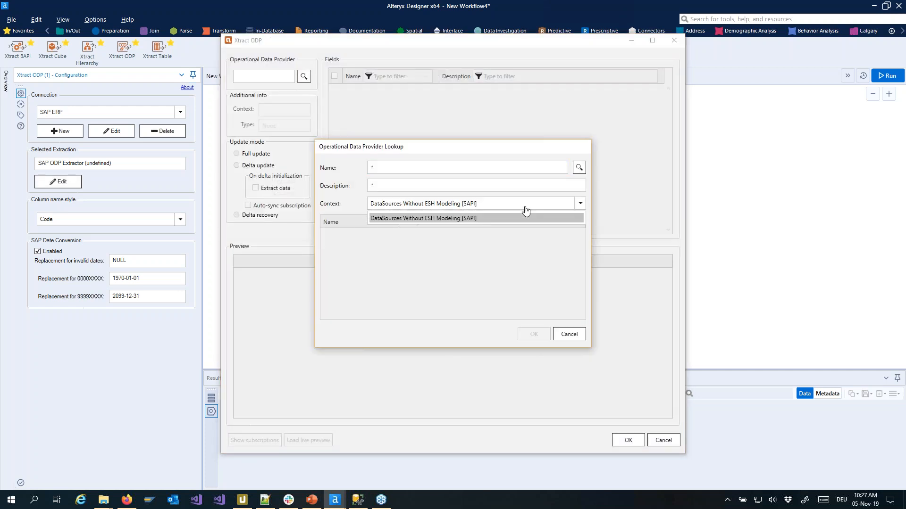
click(526, 210)
click(526, 210)
click(526, 210)
click(526, 210)
click(526, 210)
Step: Search for providers named 0CUSTOM* and choose 0CUSTOMER_ATTR as the operational data provider
click(450, 170)
text(0CUSTOM)
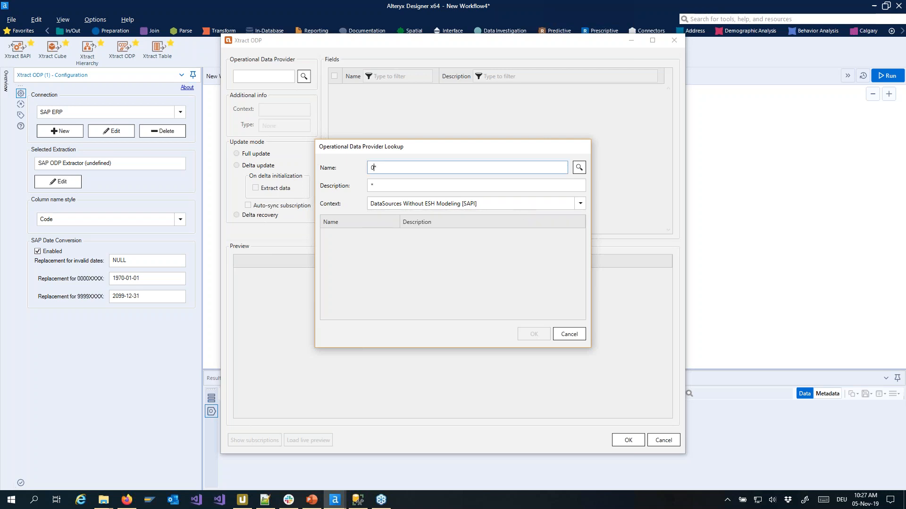
click(579, 167)
drag(508, 151, 521, 127)
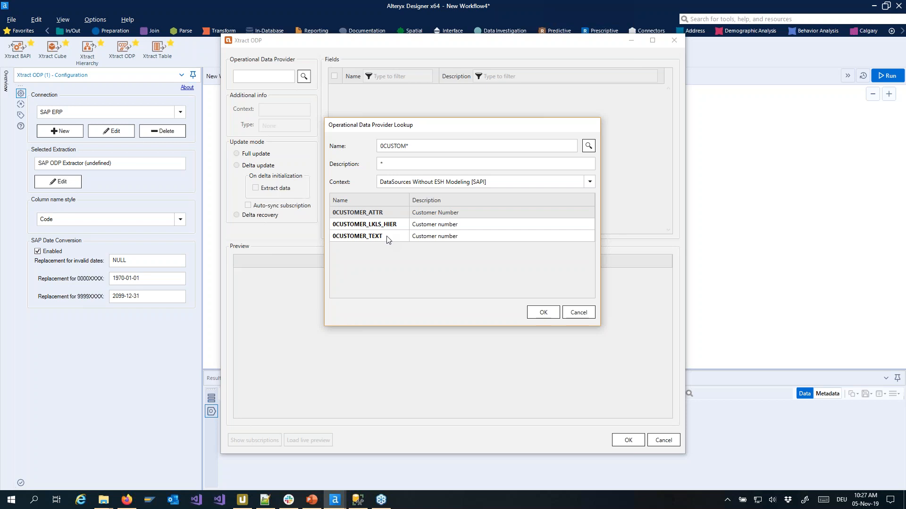
click(376, 213)
click(543, 313)
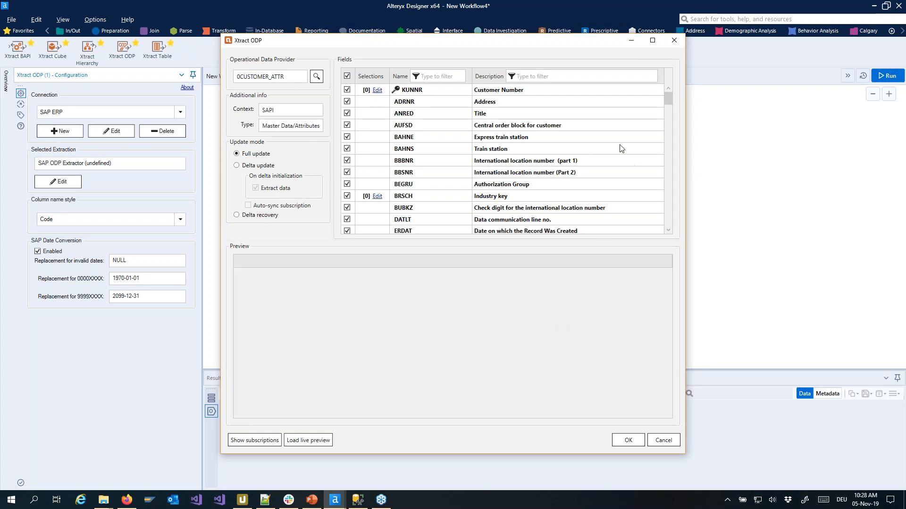
Step: Set the 0CUSTOMER_ATTR extraction to Delta update with data extraction on delta initialization, and confirm the definition
click(237, 168)
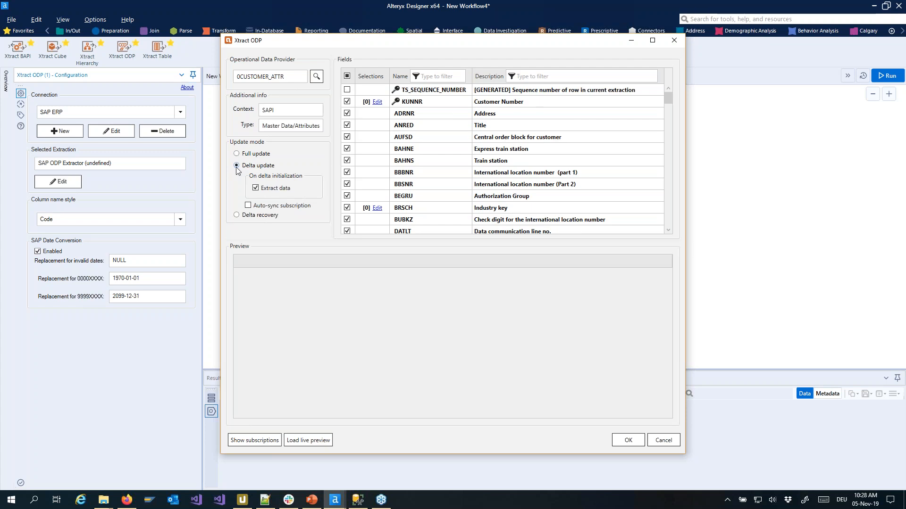
mouse_move(271, 177)
click(618, 442)
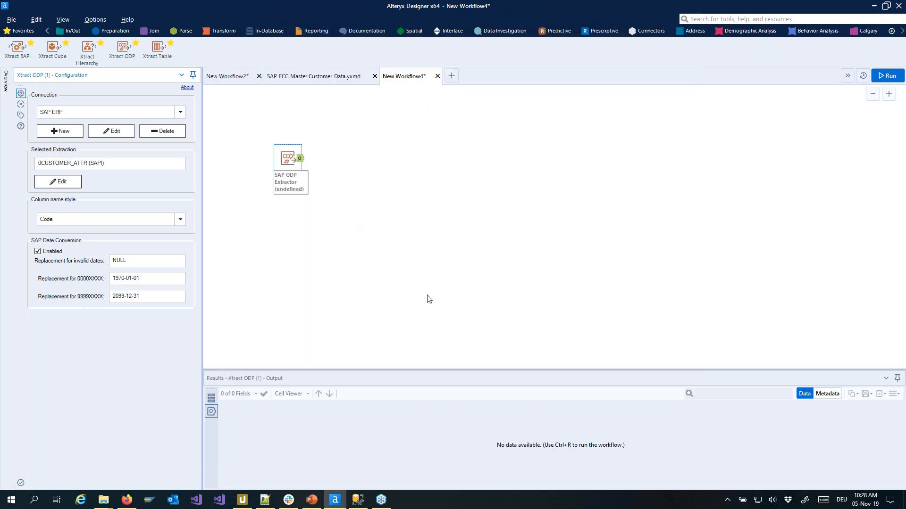
Step: Add a Browse tool after the 0CUSTOMER_ATTR extraction tool
right_click(287, 158)
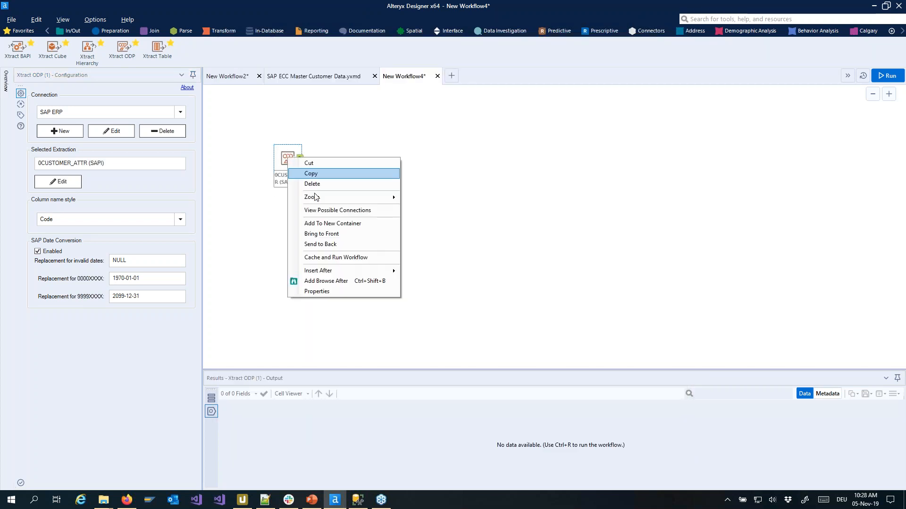
click(333, 280)
drag(438, 158, 443, 158)
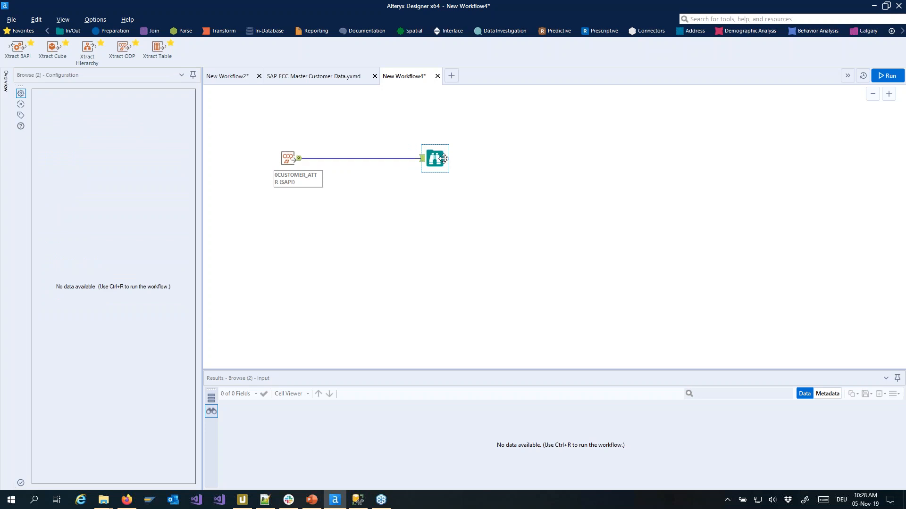
Step: Run the workflow, enlarge the results area and review the customer records in the Browse tool
click(891, 75)
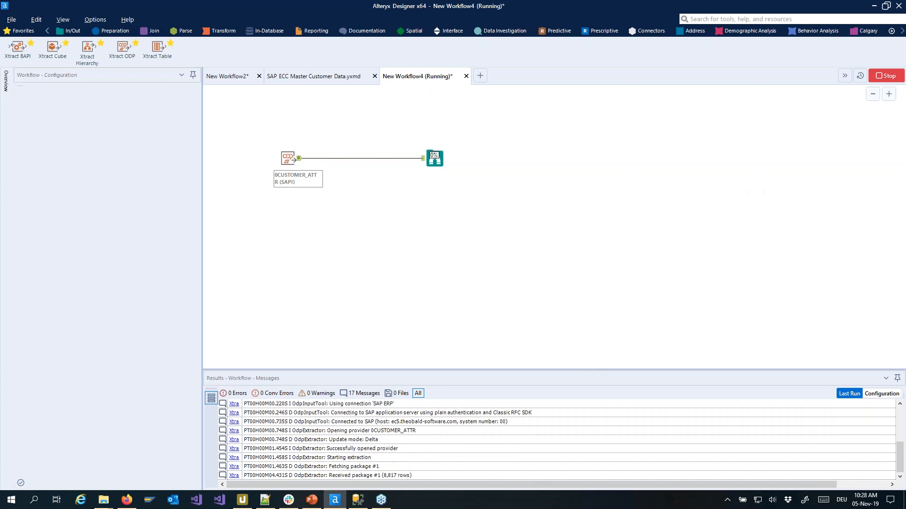
drag(579, 370, 558, 231)
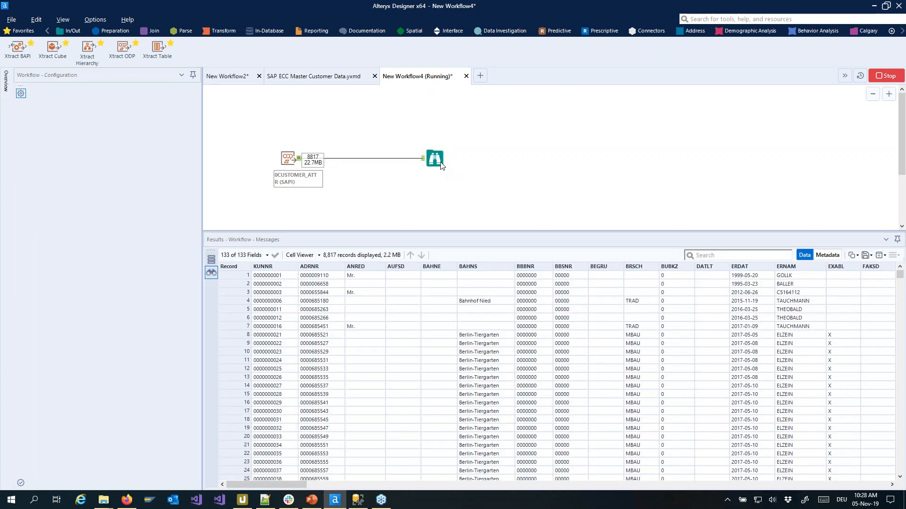
click(435, 159)
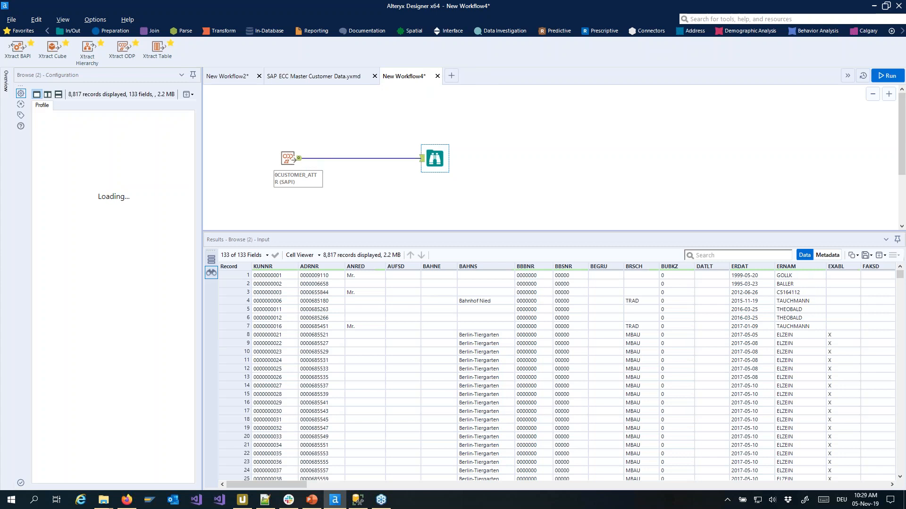
scroll(545, 351, down, 13)
drag(900, 278, 893, 250)
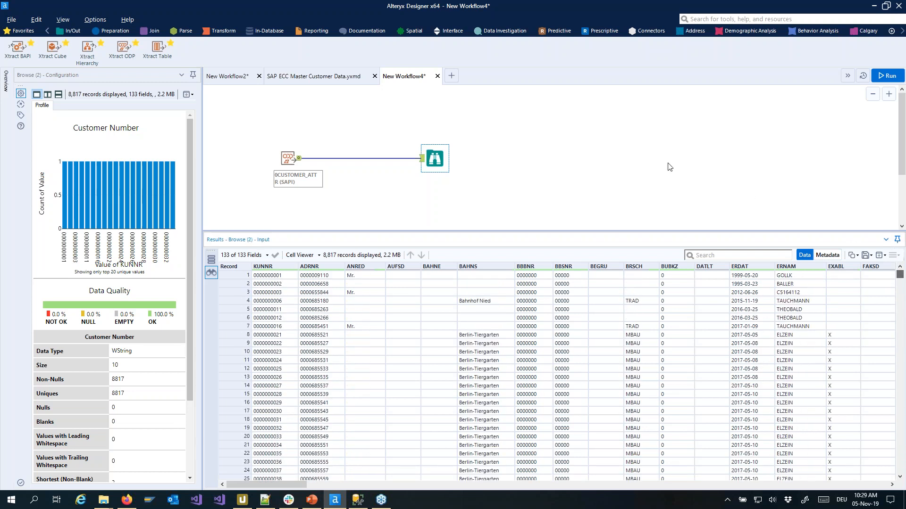
Step: Check the run messages, run the workflow again and inspect the delta records in the Browse tool
click(556, 146)
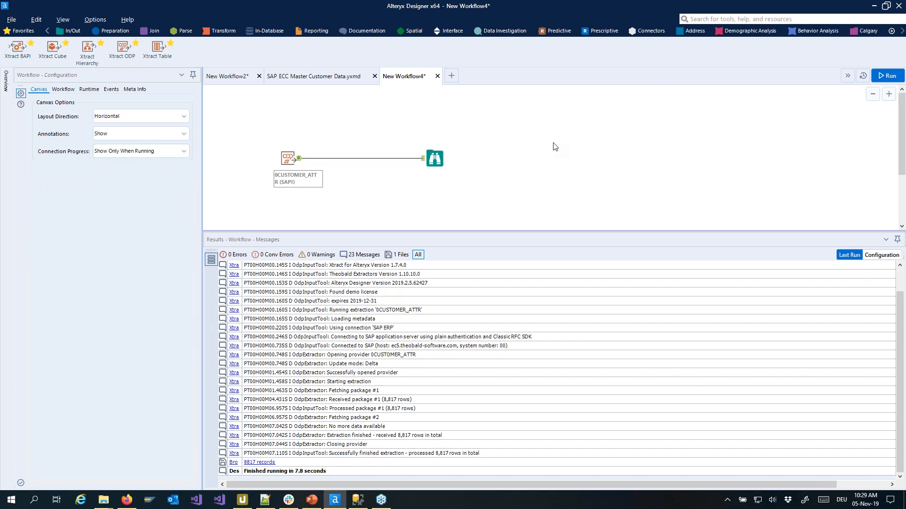
click(887, 76)
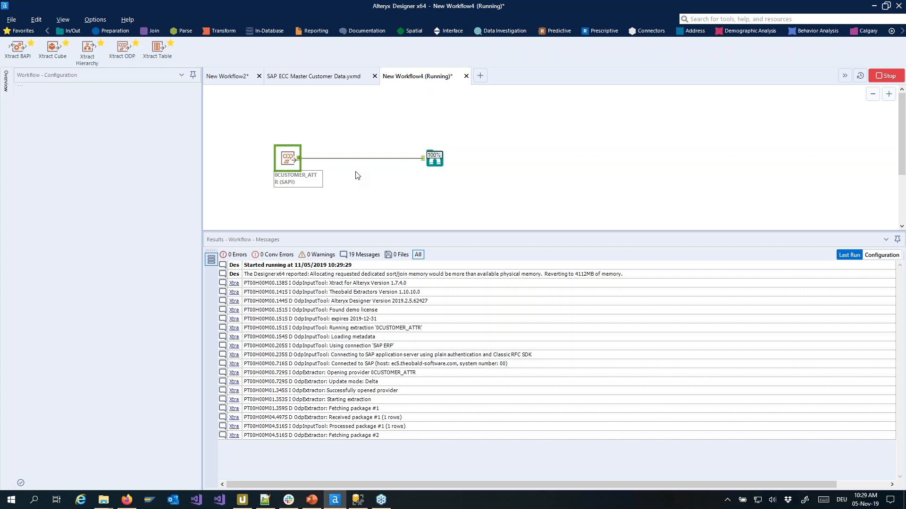
click(435, 159)
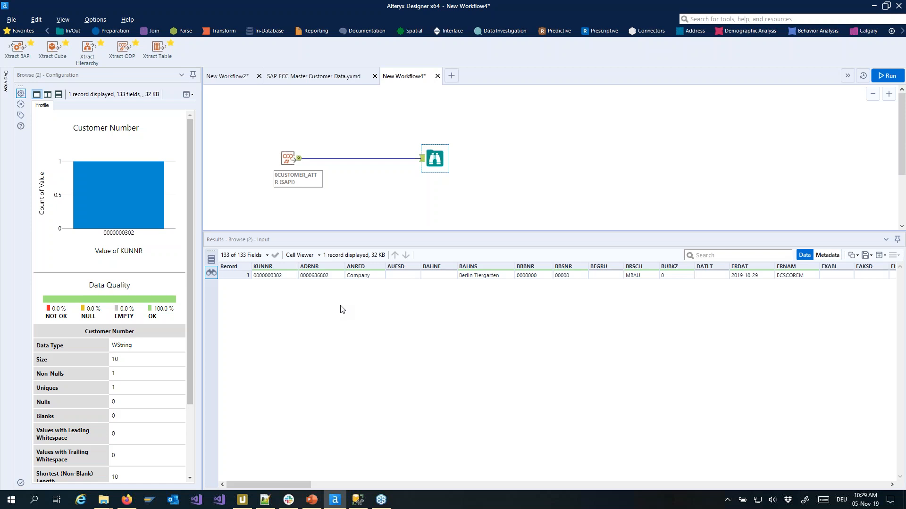
Step: Rerun the delta extraction workflow and check the Browse tool for newly changed customer records
click(279, 277)
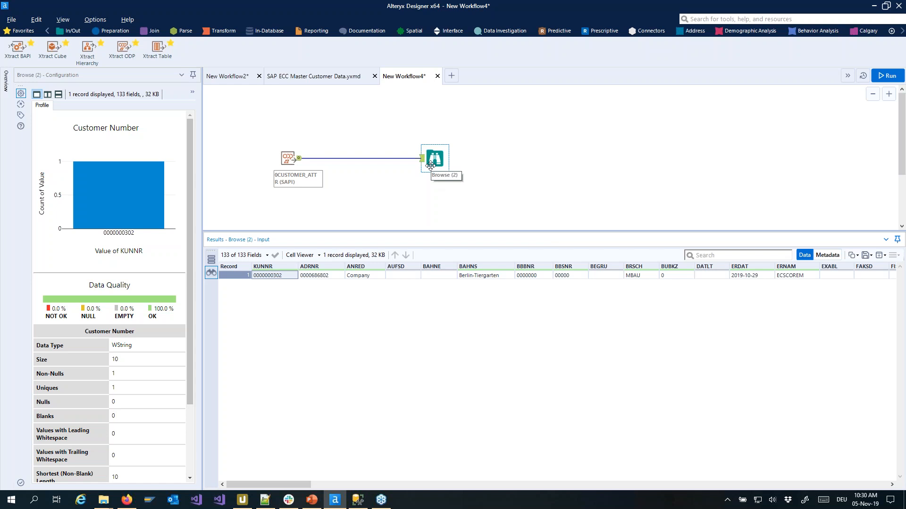
click(523, 185)
click(885, 76)
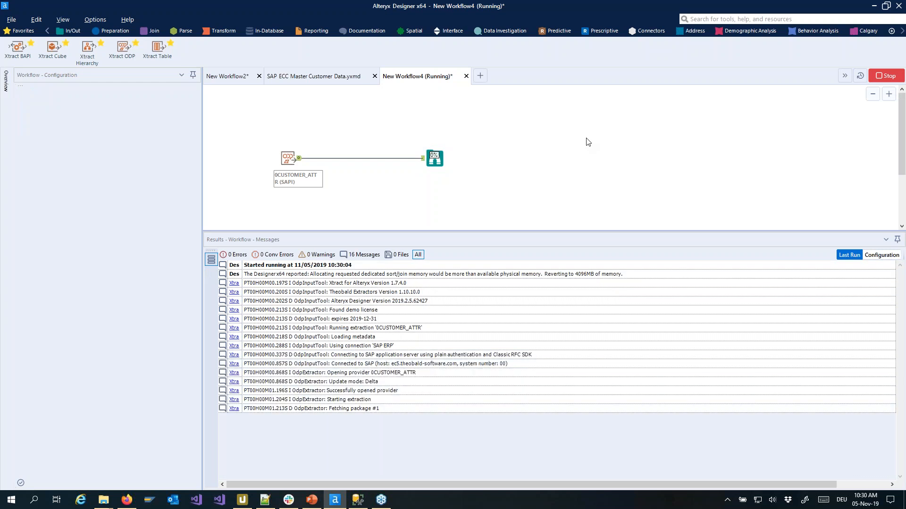
click(434, 159)
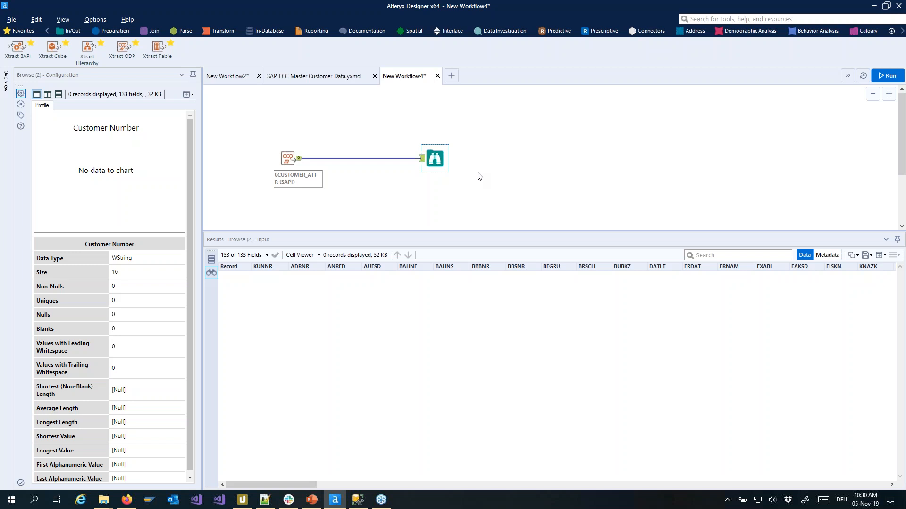
Step: Review the update mode settings in the 0CUSTOMER_ATTR extraction definition and close it unchanged
click(232, 113)
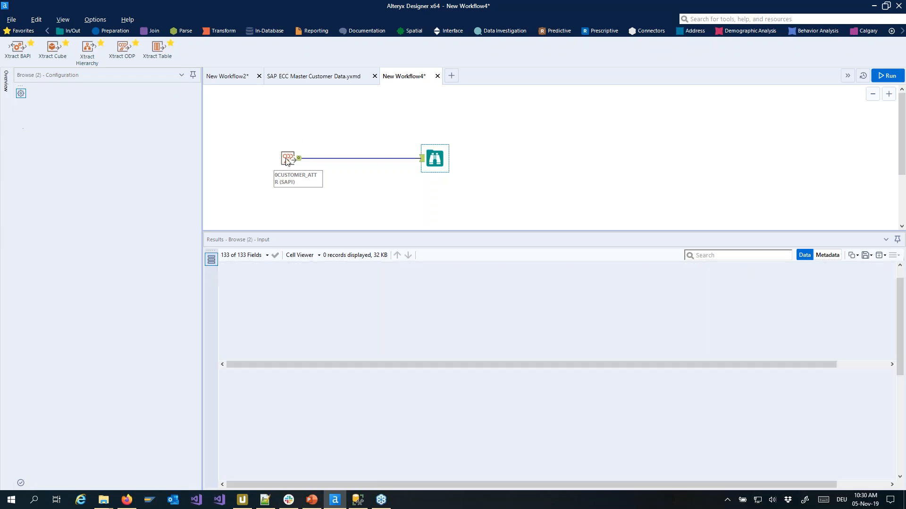
click(289, 159)
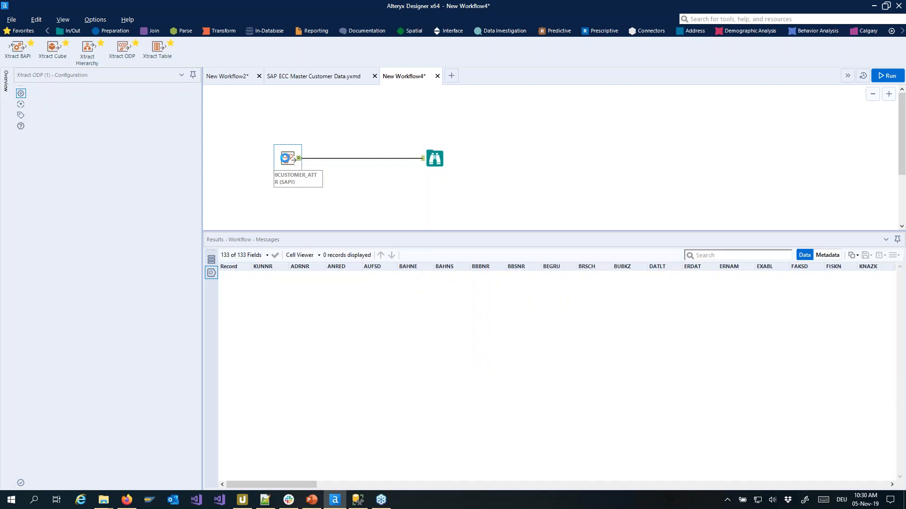
click(57, 181)
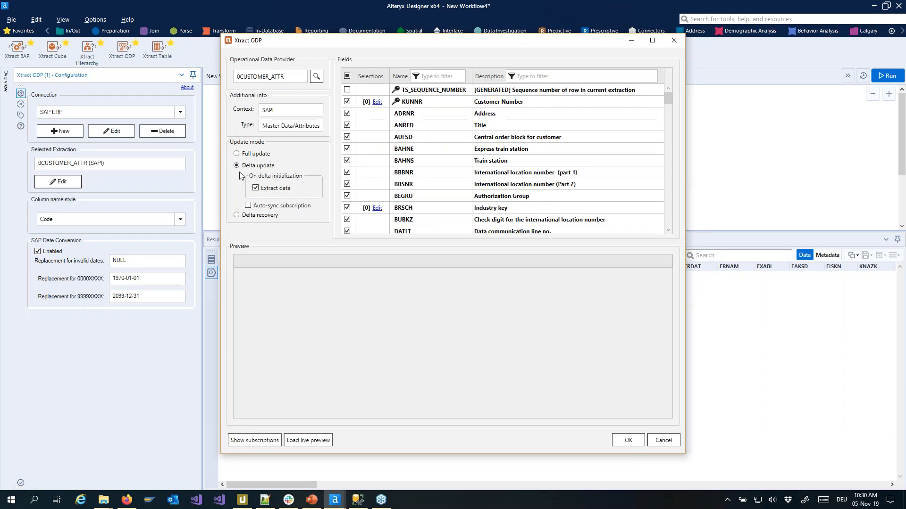
click(626, 438)
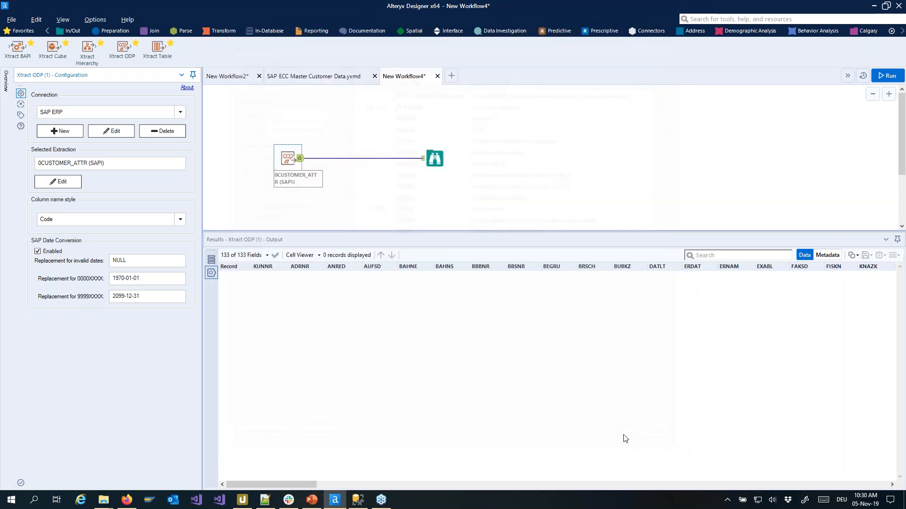
click(489, 158)
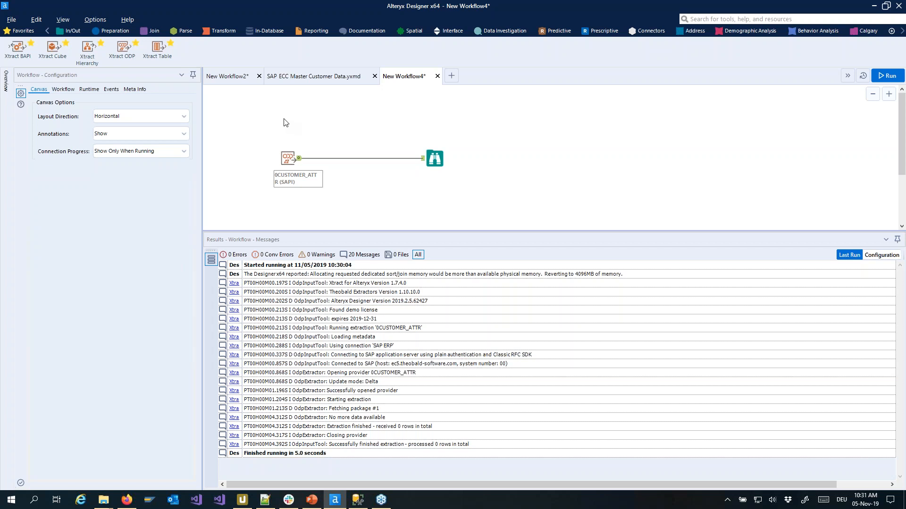
Step: Switch to PowerPoint and present the slideshow from the current slide through to "Why Xtract for Alteryx?"
click(874, 6)
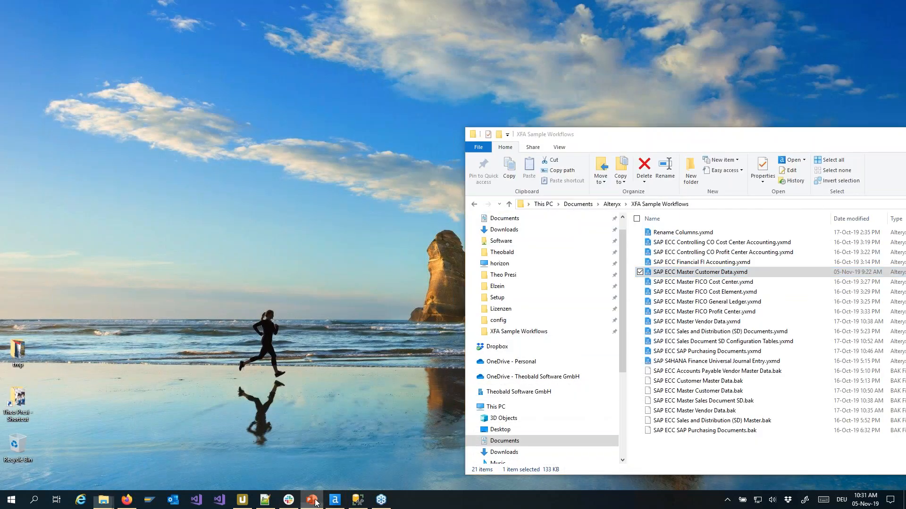
click(313, 501)
key(shift+F5)
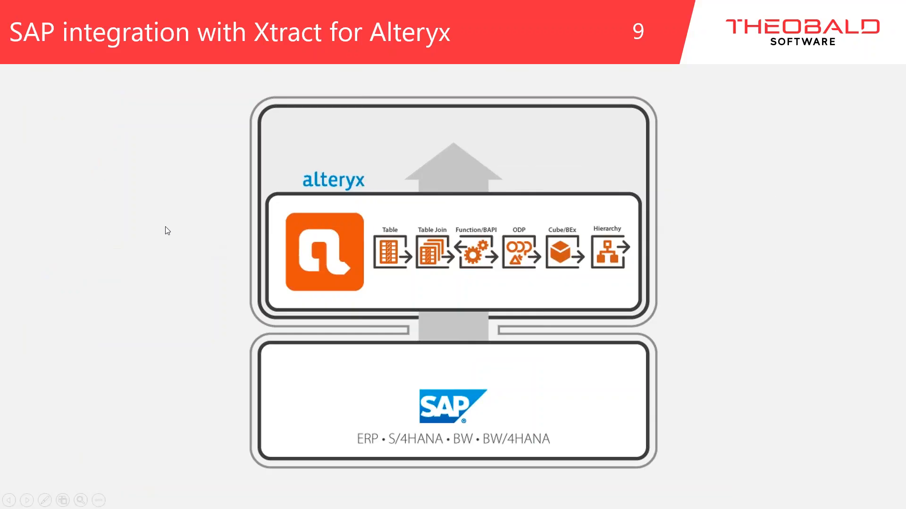
key(Right)
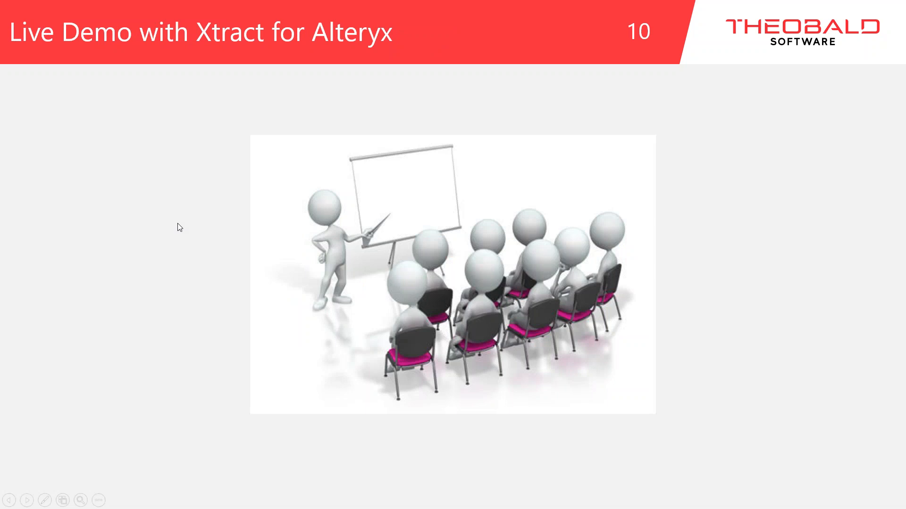
key(Right)
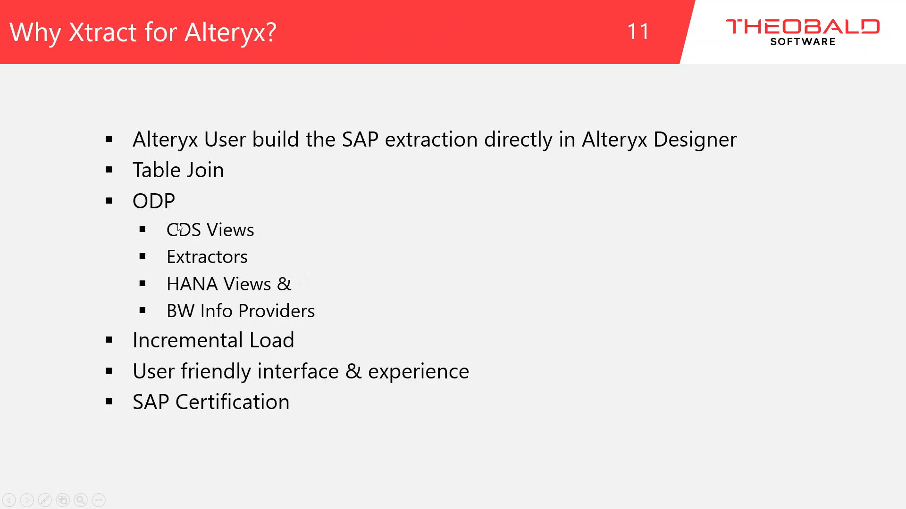
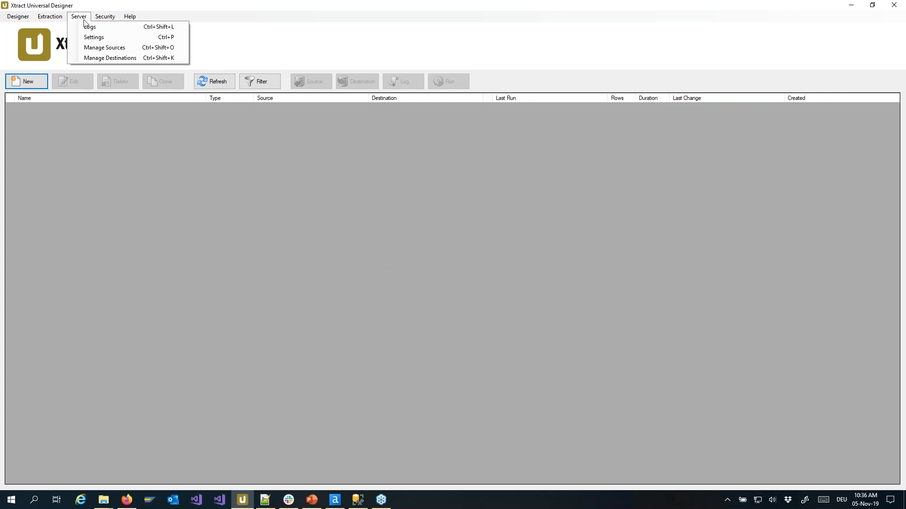
Step: Review the saperp source details among the managed sources in Xtract Universal Designer and test its SAP connection
click(94, 49)
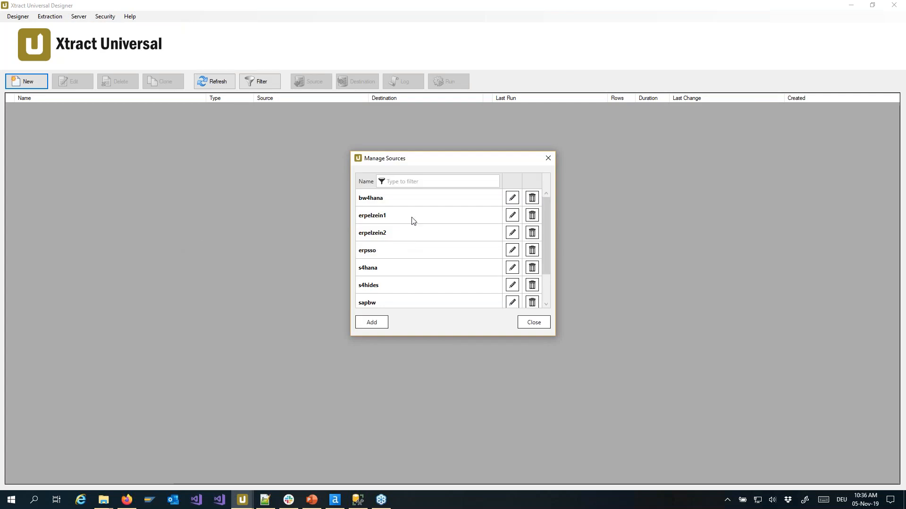
scroll(421, 208, down, 1)
scroll(421, 222, up, 1)
scroll(421, 218, down, 1)
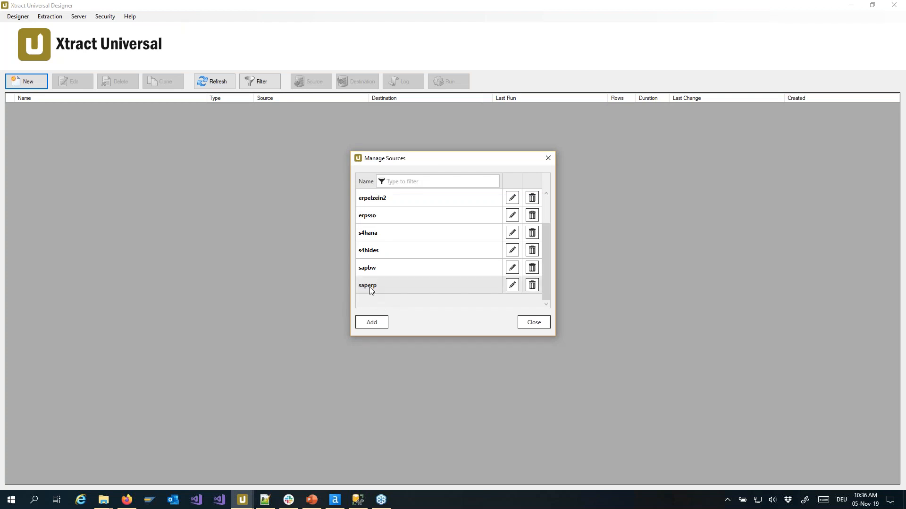
click(512, 286)
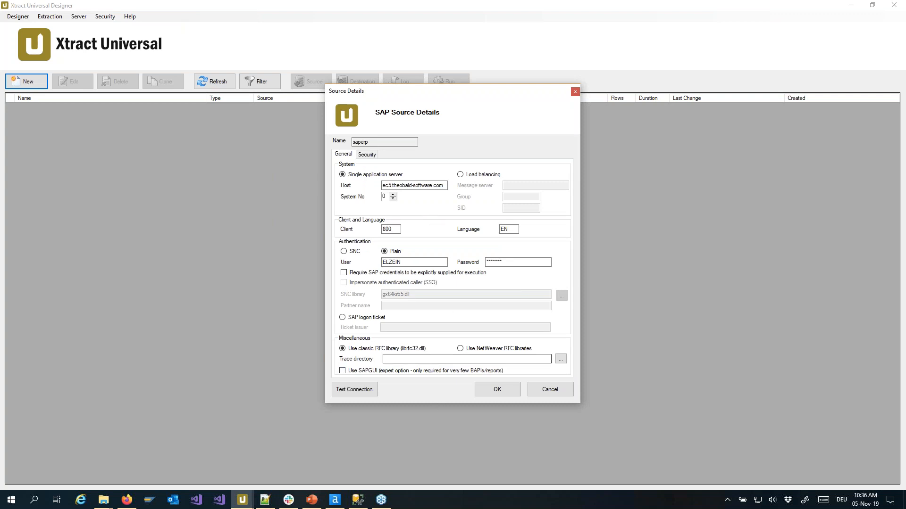
drag(440, 403, 441, 416)
click(358, 404)
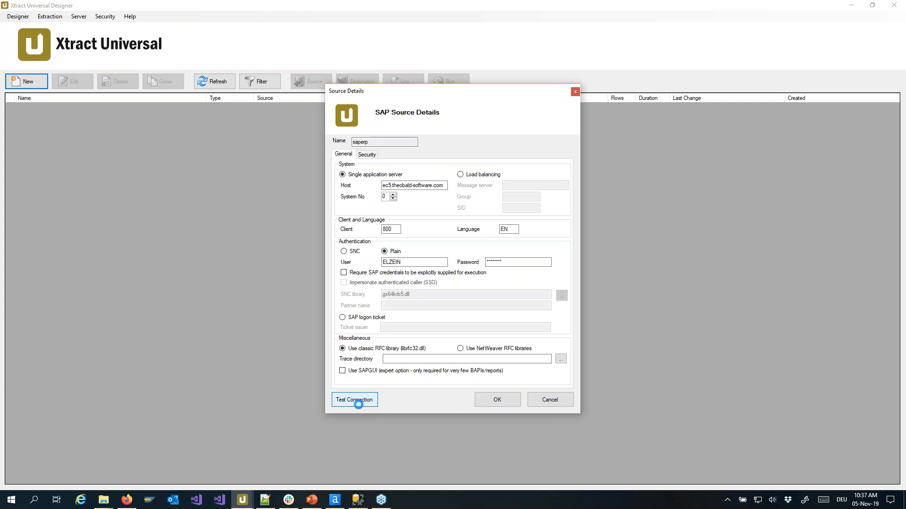
drag(462, 220, 458, 177)
click(487, 224)
click(497, 400)
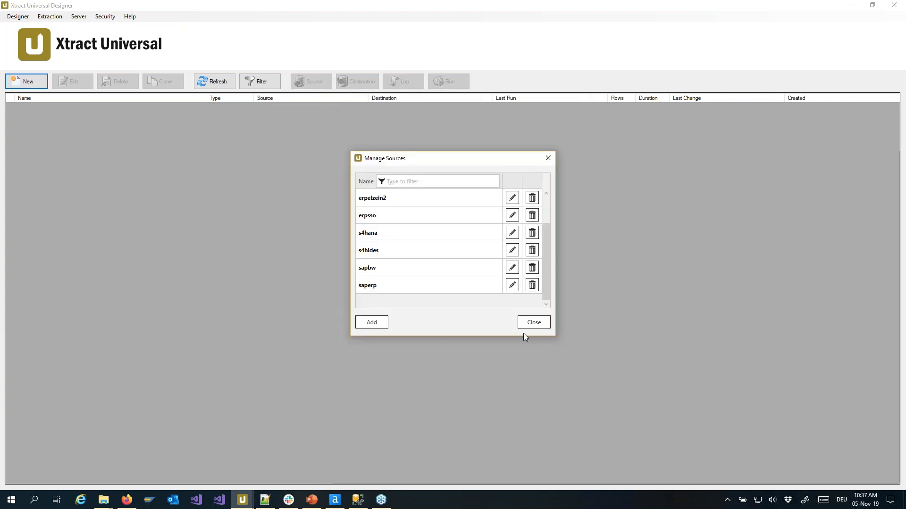
click(533, 322)
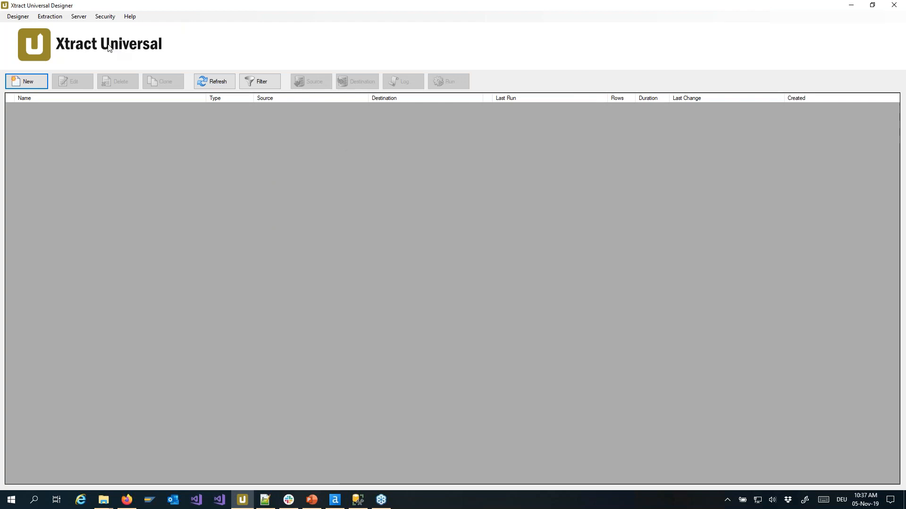
Step: Start a new destination from the managed destinations and review the available destination types
click(78, 17)
click(88, 58)
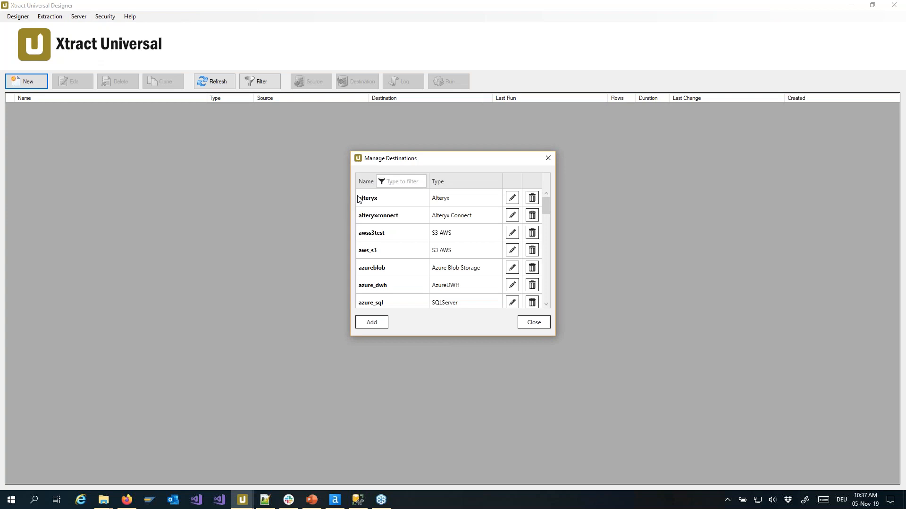
drag(410, 161, 396, 148)
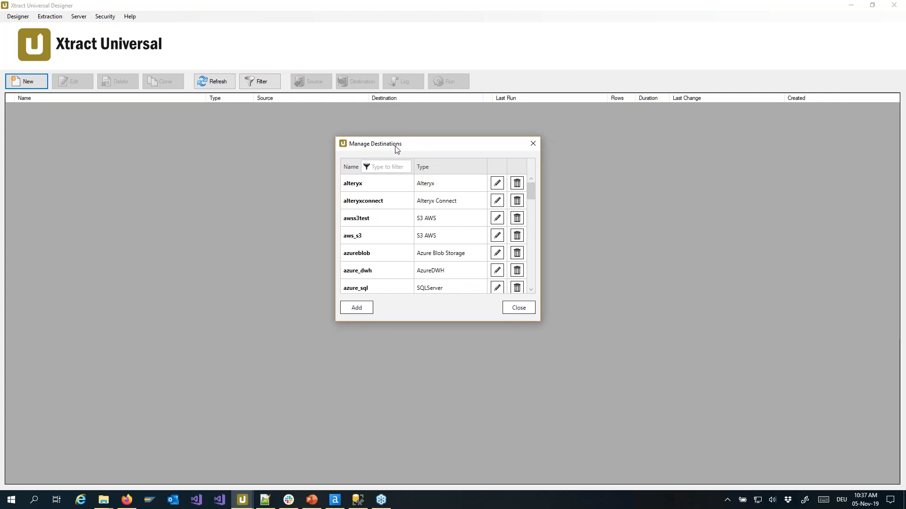
click(357, 308)
drag(431, 101, 616, 119)
click(629, 165)
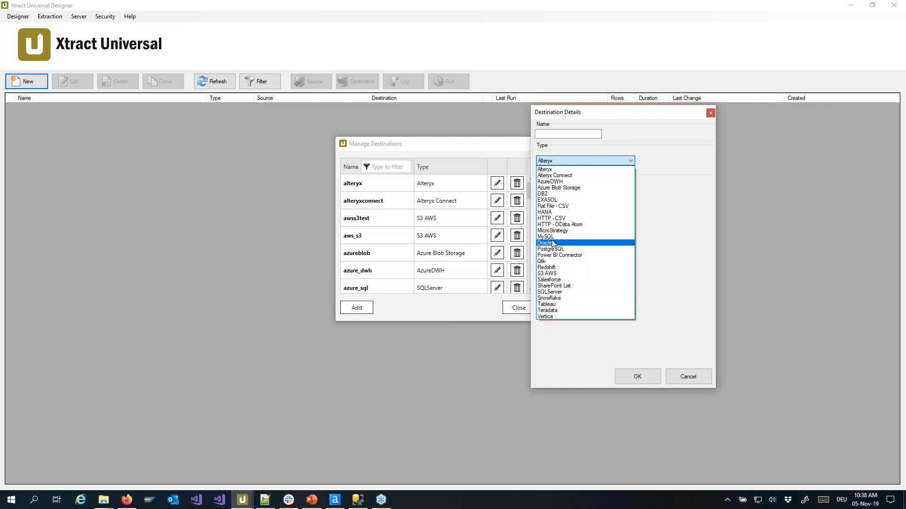
key(Up)
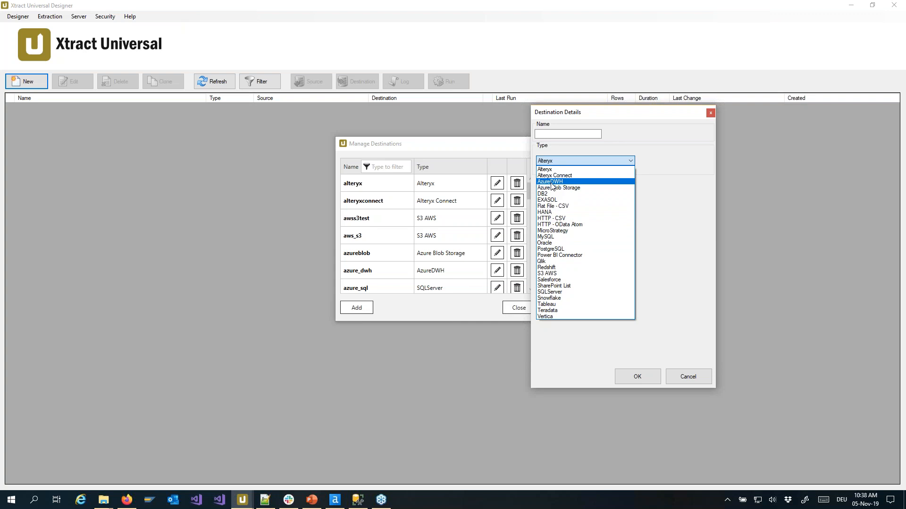
click(547, 170)
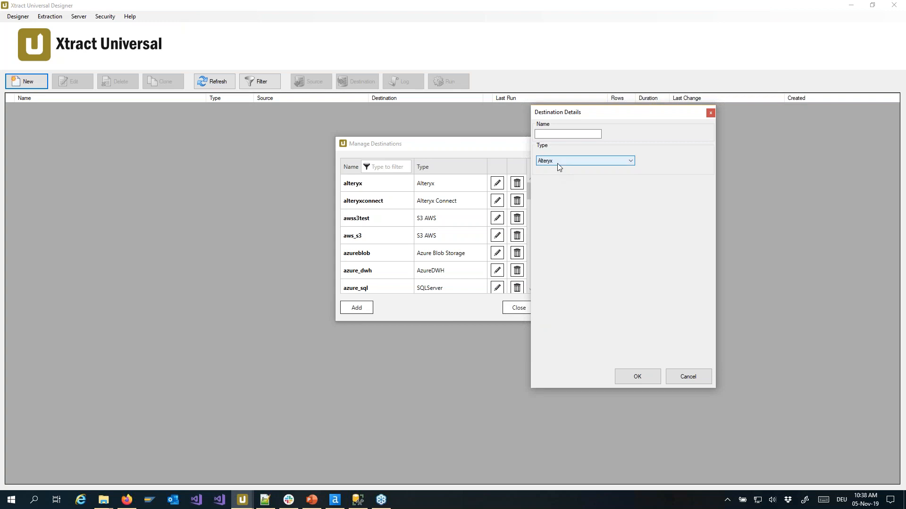
Step: Try the SQLServer type with Windows Authentication disabled for the new destination, and discard it
click(561, 135)
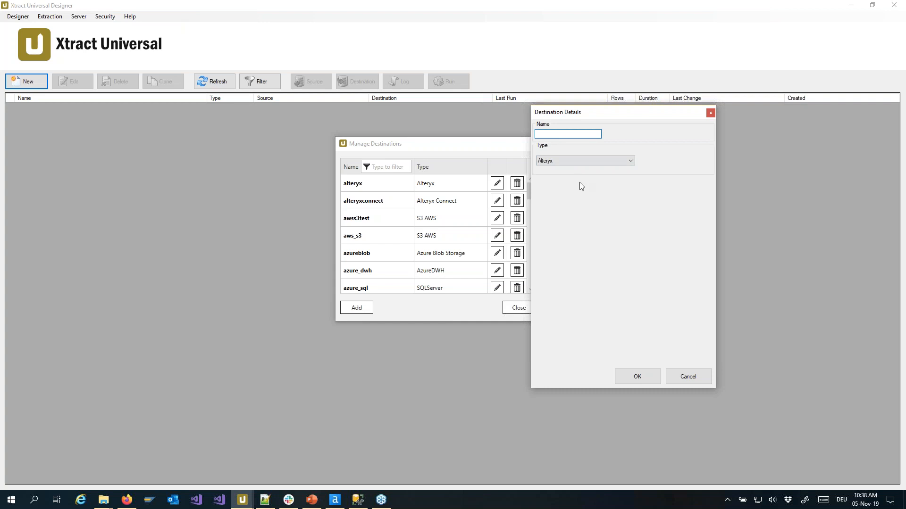
click(579, 161)
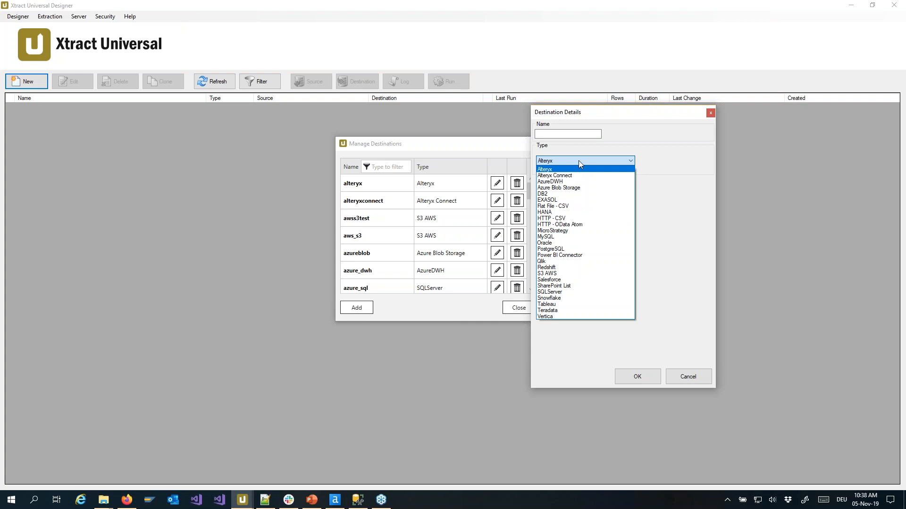
click(557, 292)
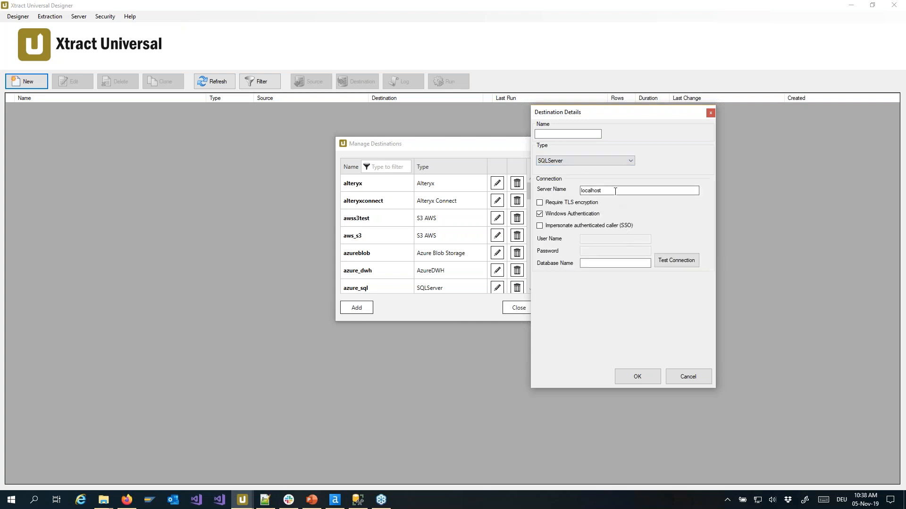
click(601, 263)
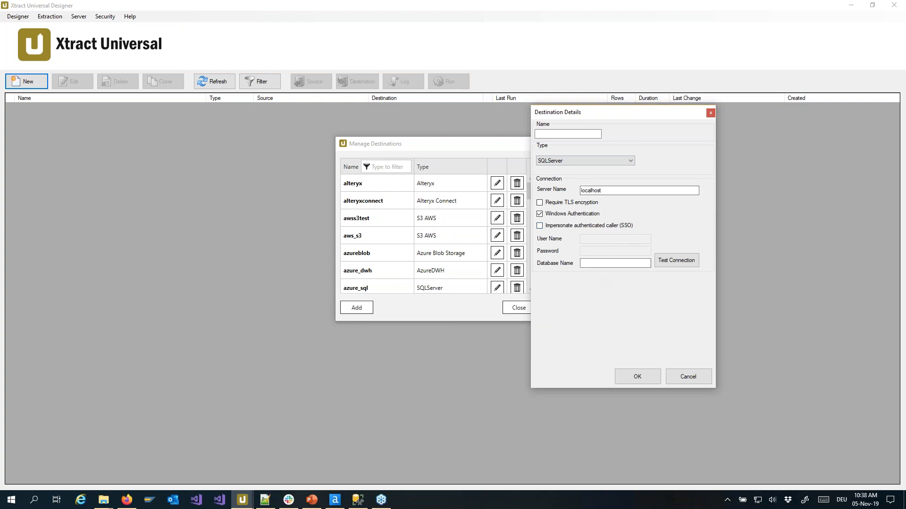
click(552, 217)
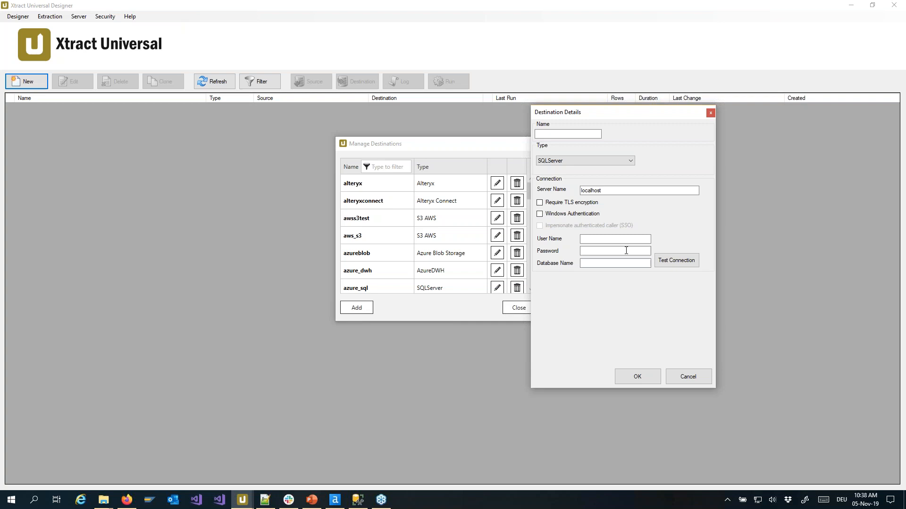
click(597, 250)
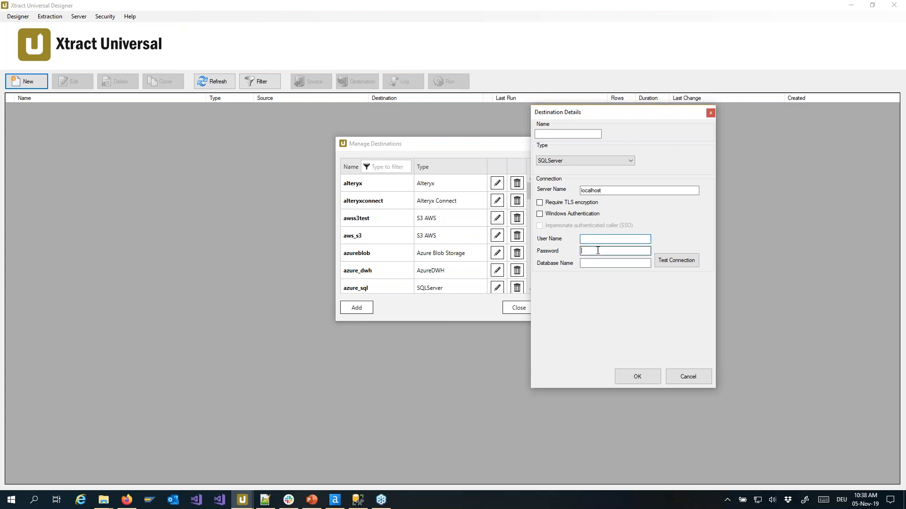
click(684, 376)
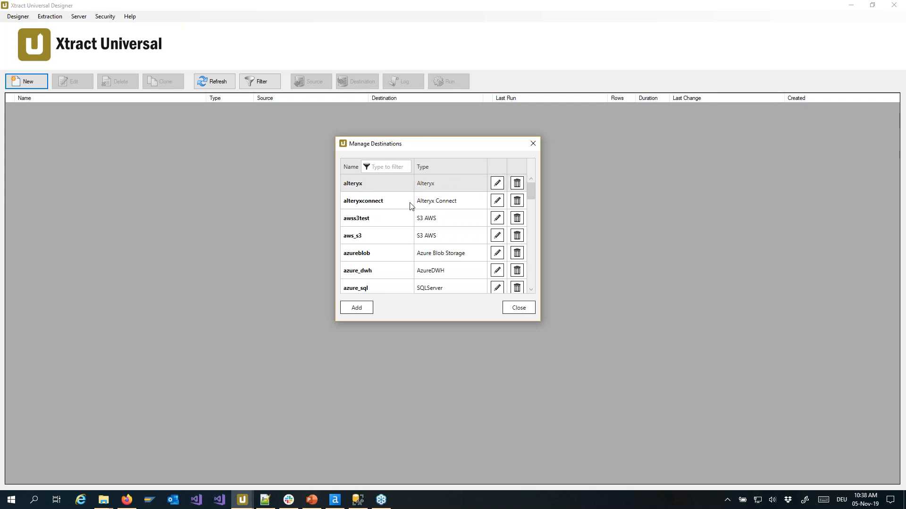
Step: Filter the managed destinations by "sql" and open the details of the sqlserverlocal destination
click(396, 165)
text(sql)
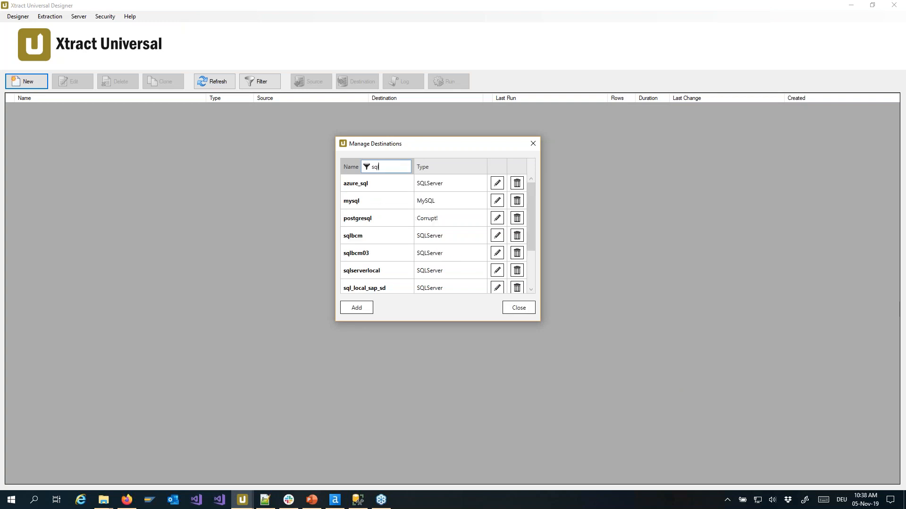
click(380, 275)
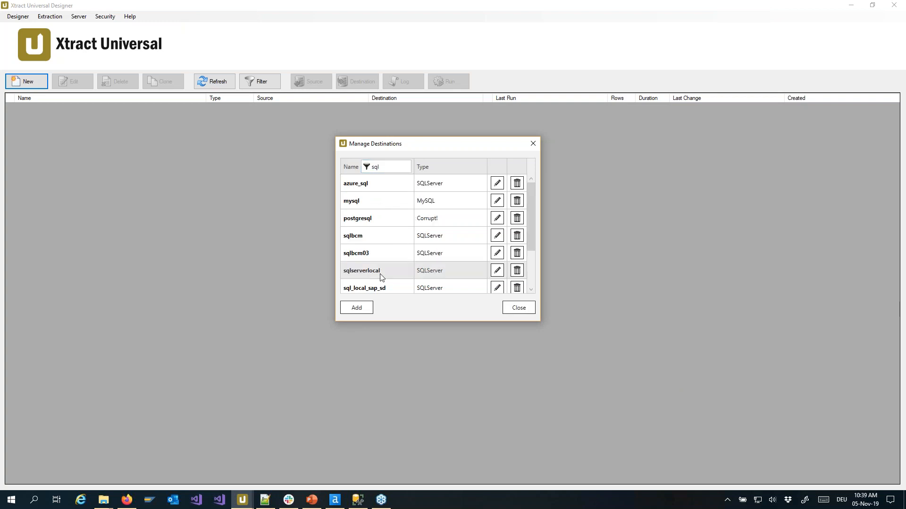
click(497, 270)
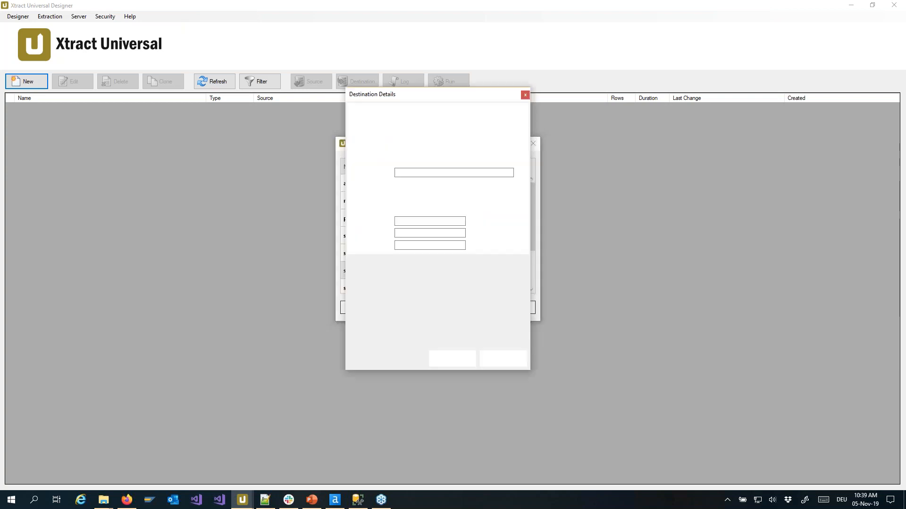
Step: Review the server and database names of the sqlserverlocal destination, test its connection, and close the managed destinations
double_click(428, 173)
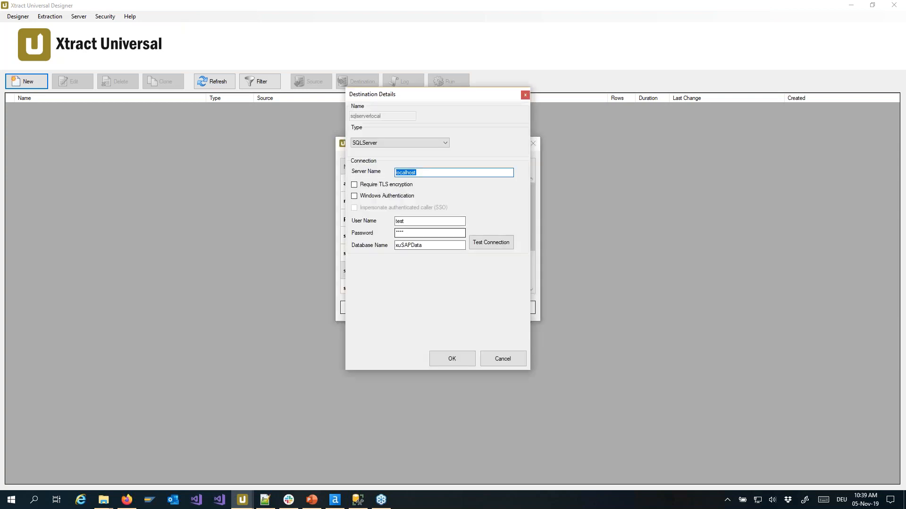
double_click(428, 246)
click(493, 243)
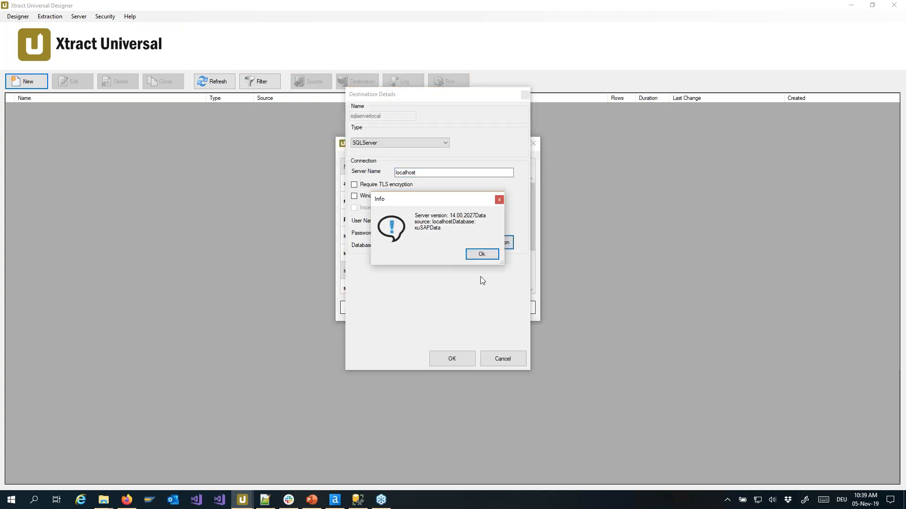
click(482, 255)
click(458, 361)
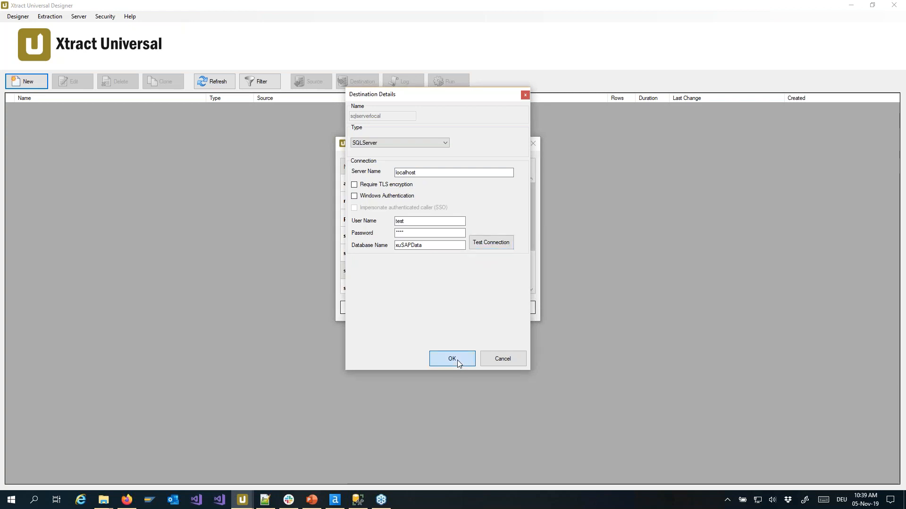
click(513, 312)
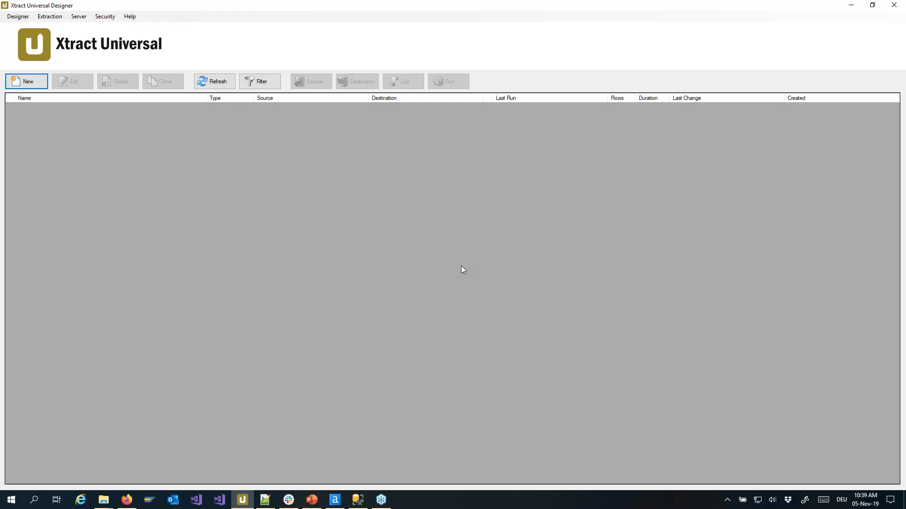
Step: Create an extraction named master_material of type SAP Table or View from the saperp source
click(25, 84)
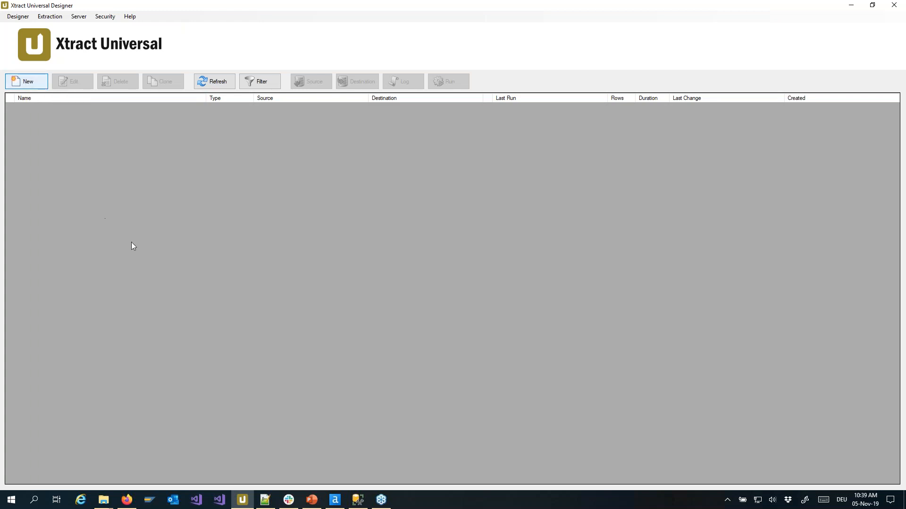
drag(389, 112, 490, 148)
click(484, 168)
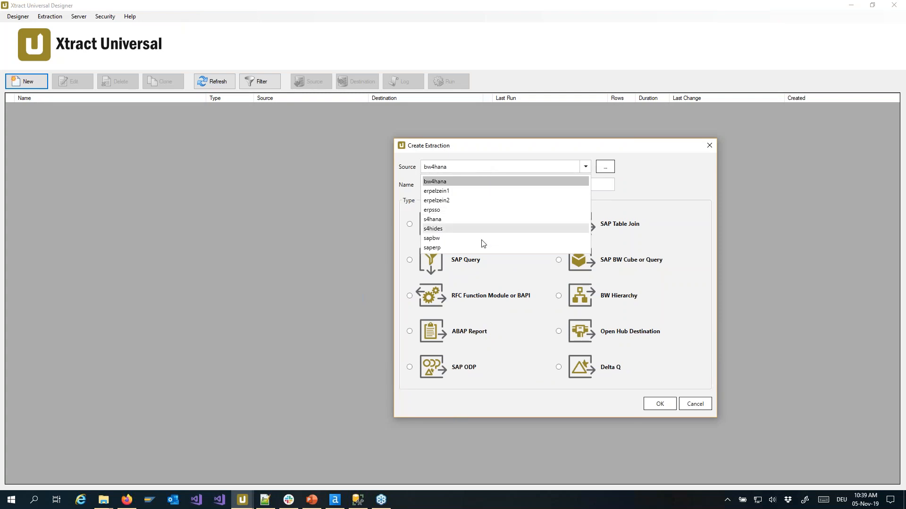
click(459, 250)
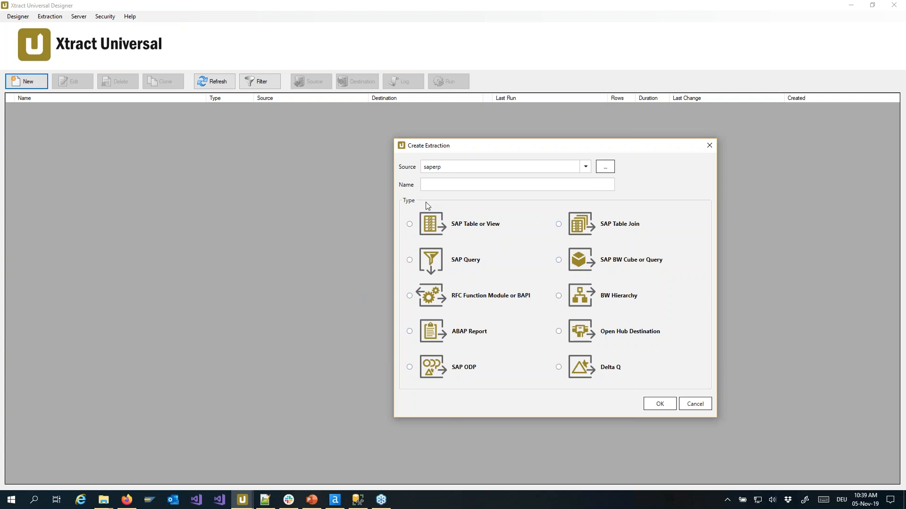
click(512, 184)
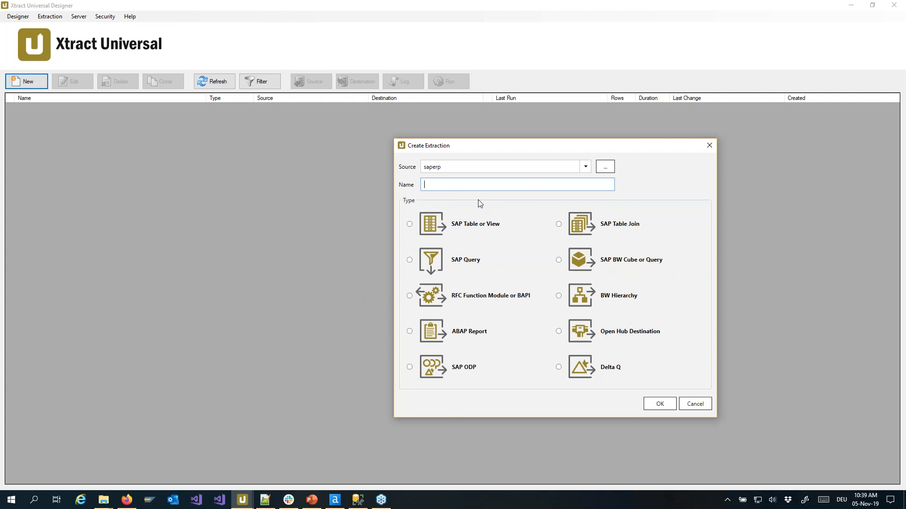
text(master_materia)
click(475, 227)
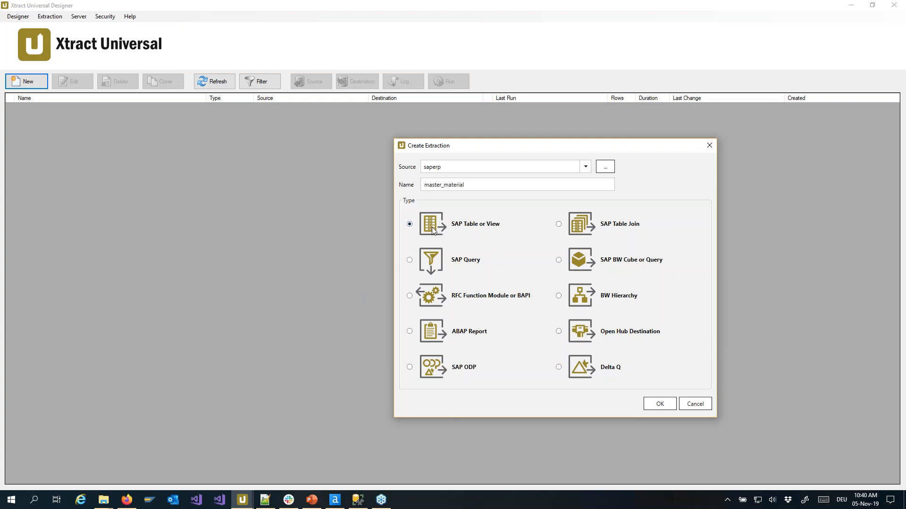
click(657, 407)
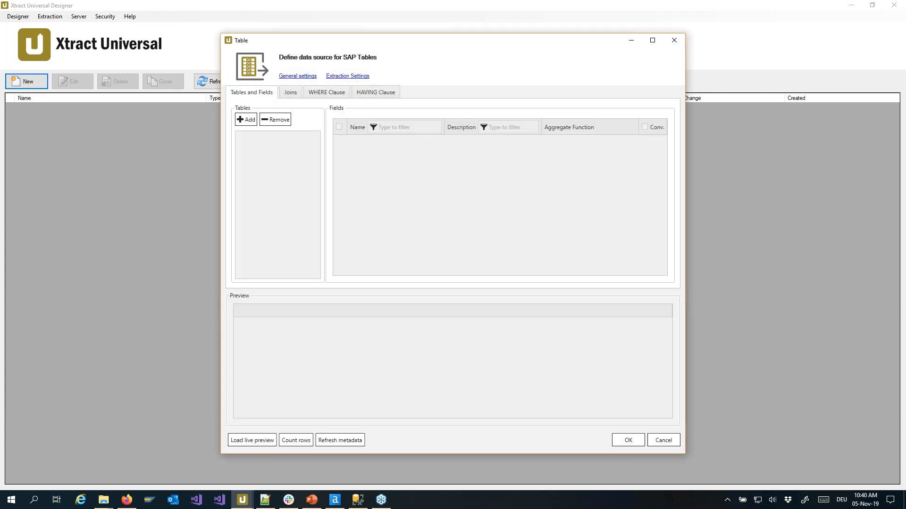
Step: Look up SAP tables matching MAR* and add the MARA table to the extraction
click(244, 119)
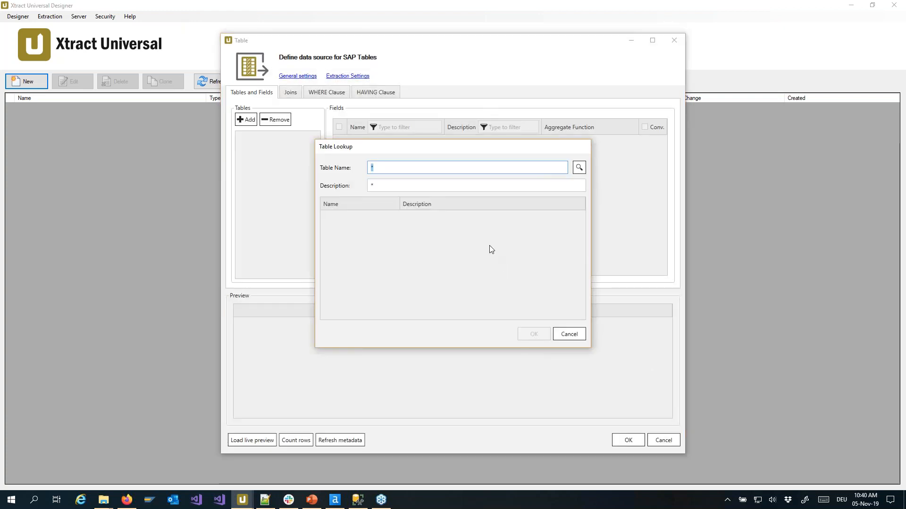
text(MAR)
key(Return)
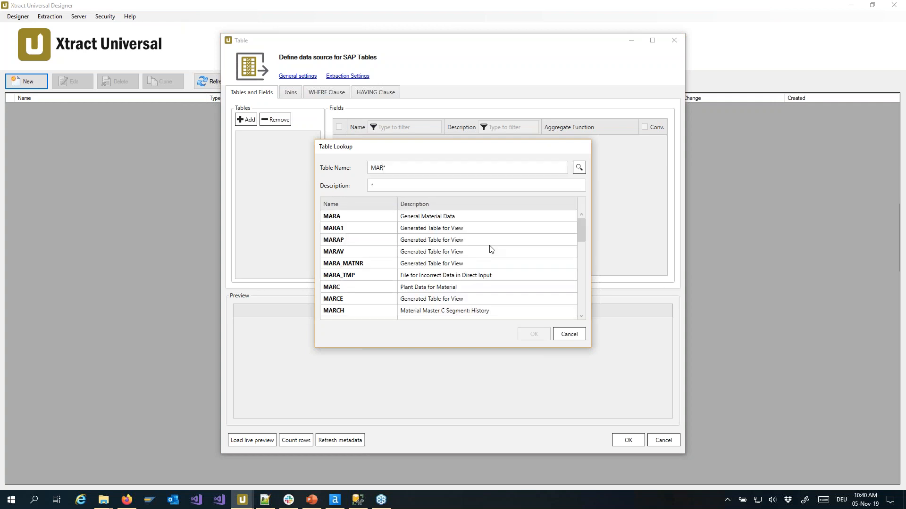
click(345, 218)
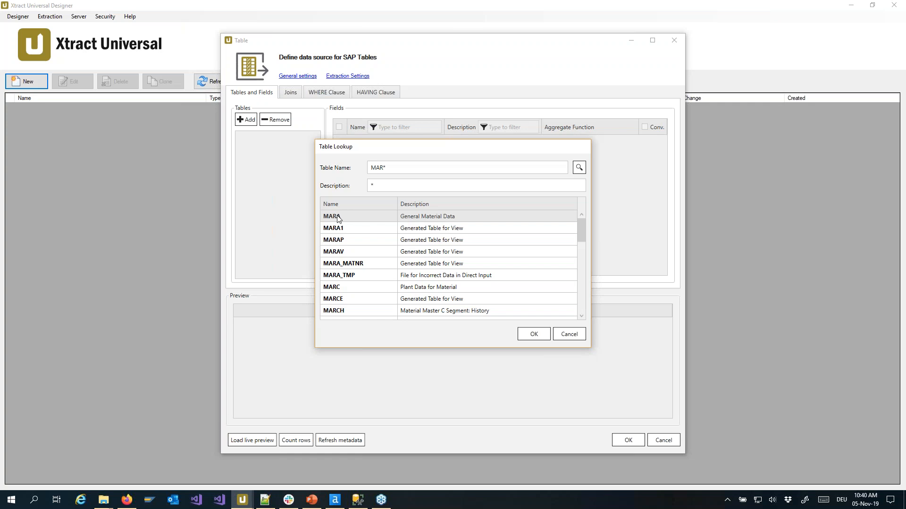
click(535, 335)
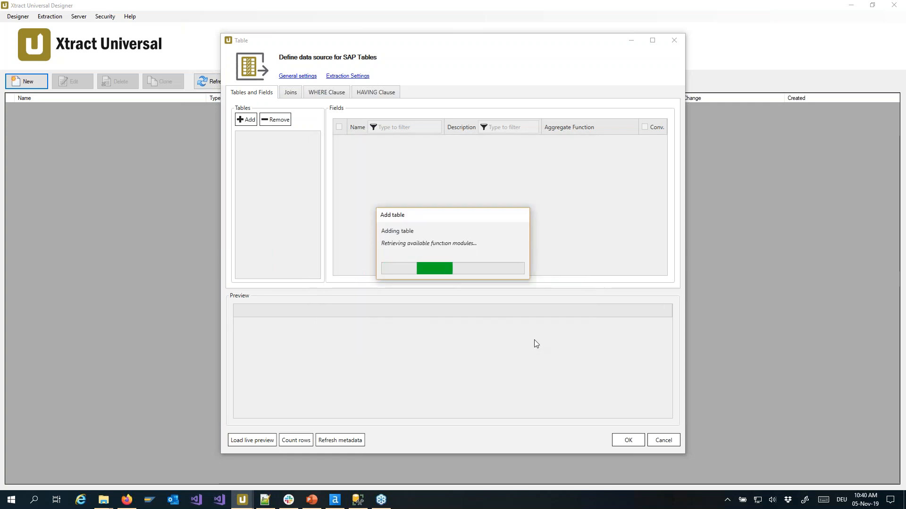
Step: Deselect all MARA fields, and select only MATNR, ERSDA, ERNAM and LAEDA
scroll(394, 166, down, 10)
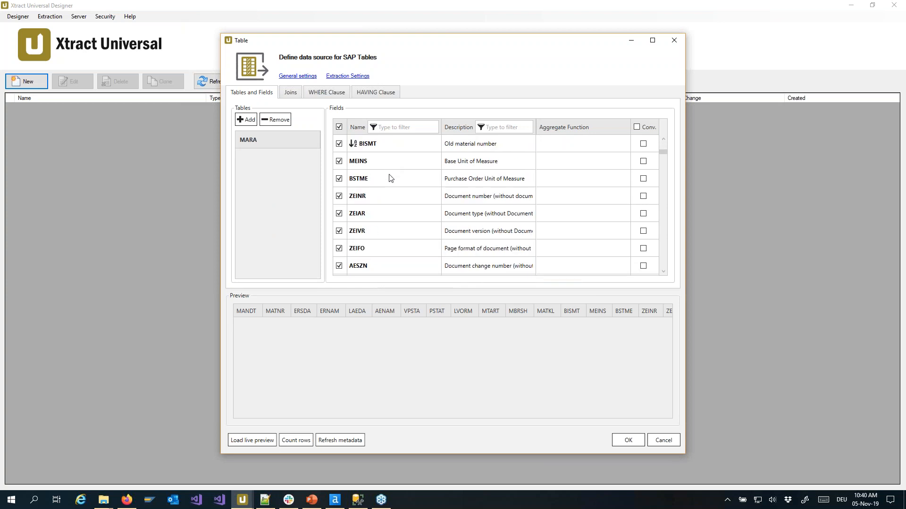
scroll(383, 204, up, 10)
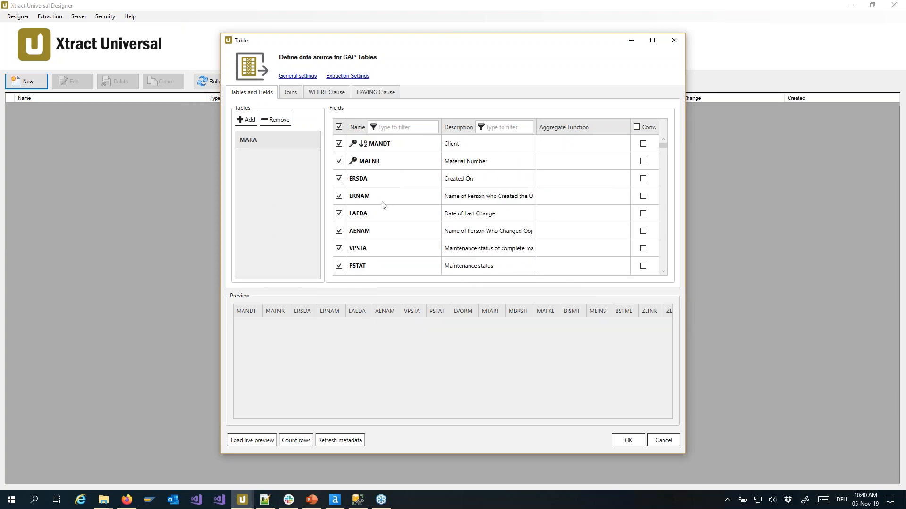
click(340, 128)
click(338, 161)
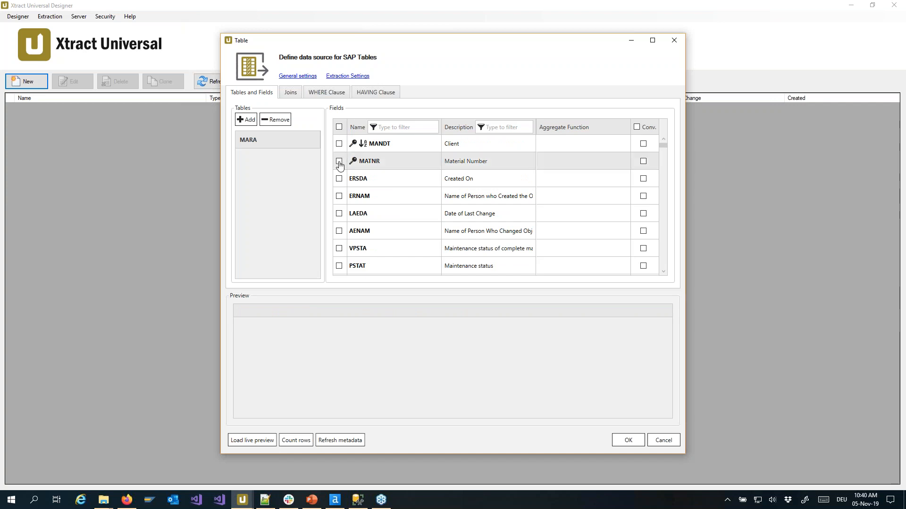
click(339, 179)
click(338, 196)
click(338, 214)
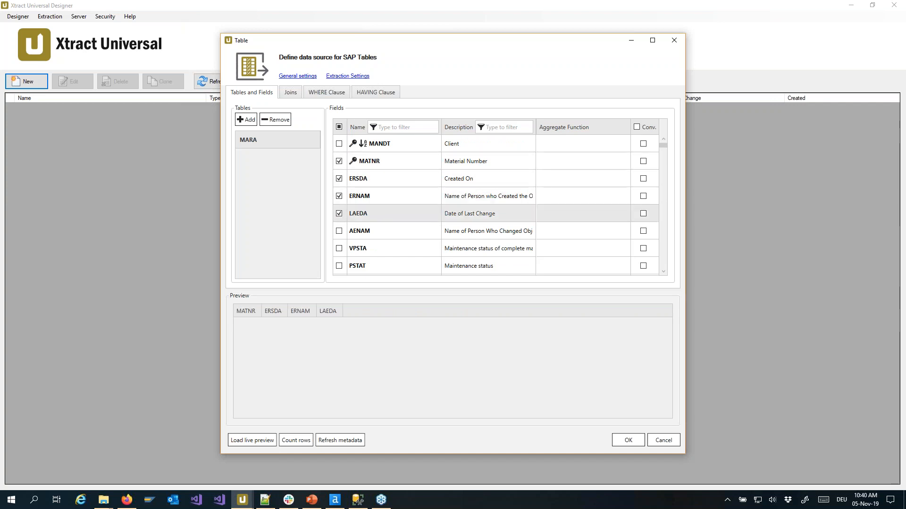
Step: Add the MARA fields MTART, MBRSH, MATKL, BISMT and MEINS to the field selection
scroll(346, 234, down, 2)
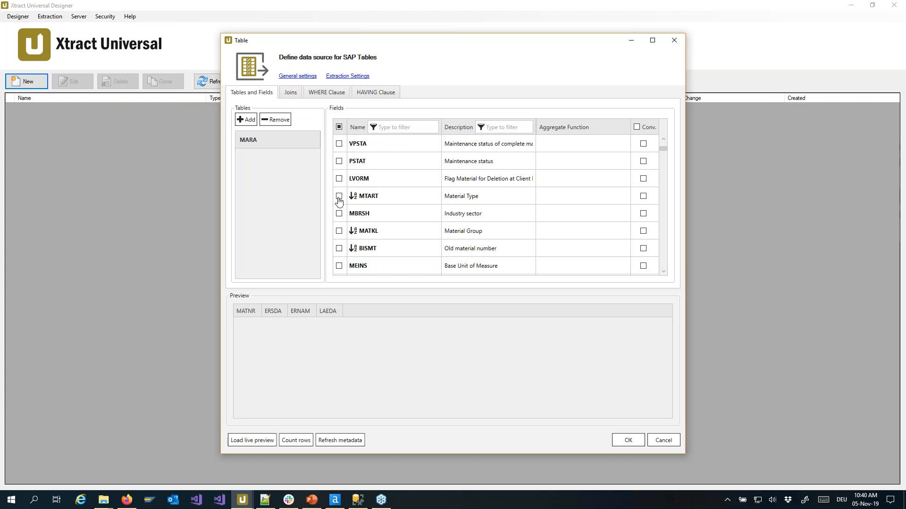
click(339, 196)
click(338, 214)
click(338, 231)
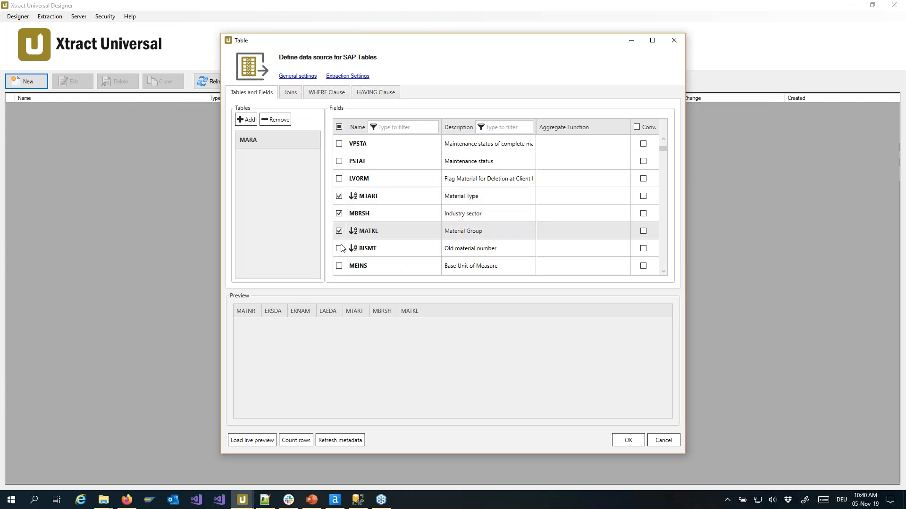
click(338, 249)
click(338, 266)
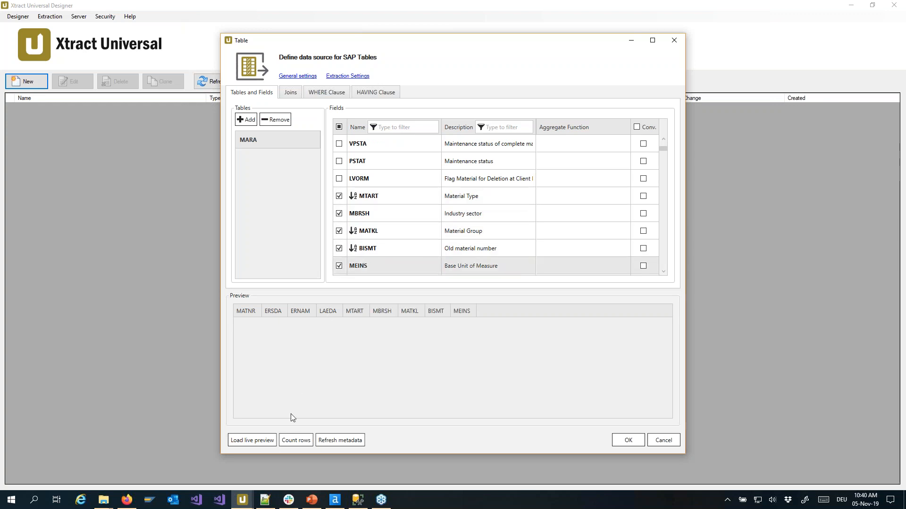
Step: Load a live preview of the selected MARA fields and count the rows of the extraction
click(262, 441)
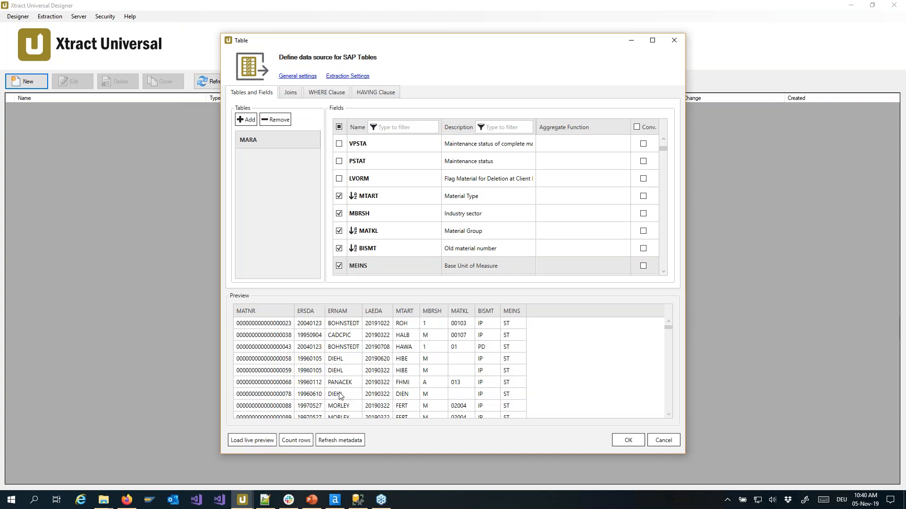
click(294, 443)
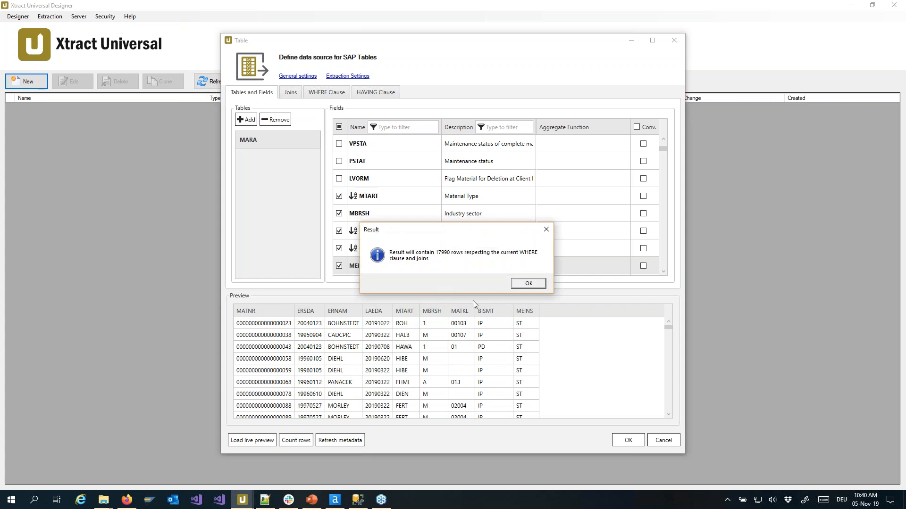
click(528, 284)
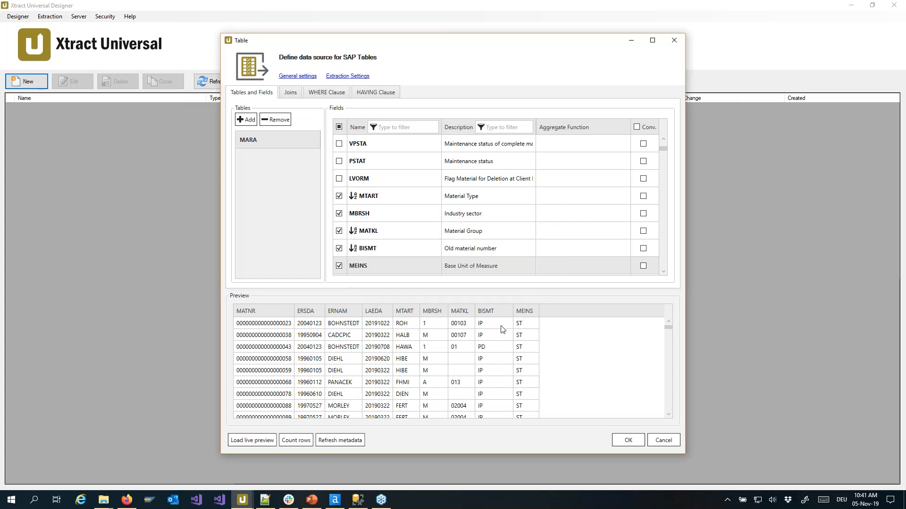
Step: Set the row limit in the extraction settings to 100, save the table extraction, and refresh the extraction list
click(347, 77)
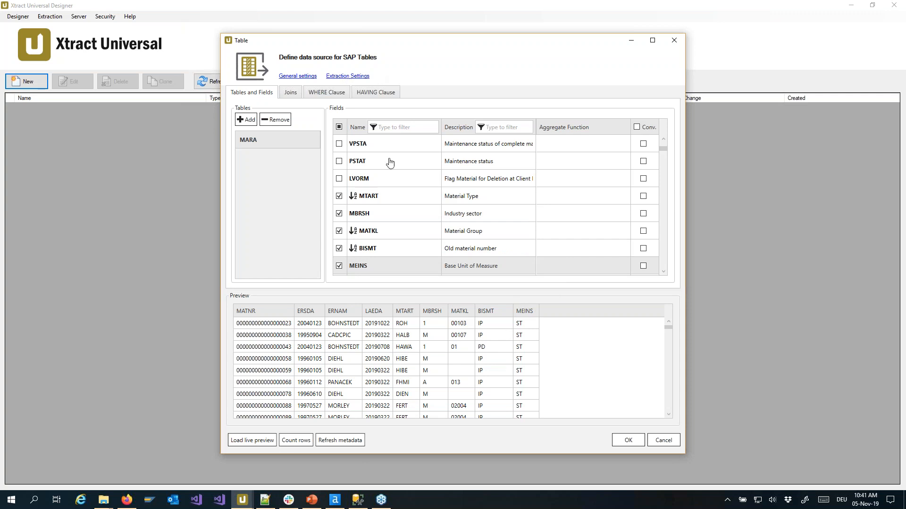
double_click(448, 227)
text(100)
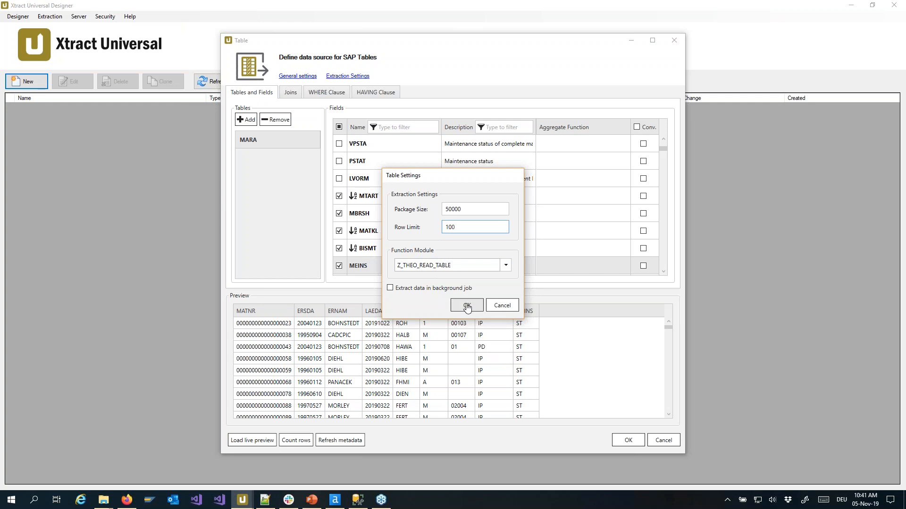
click(467, 306)
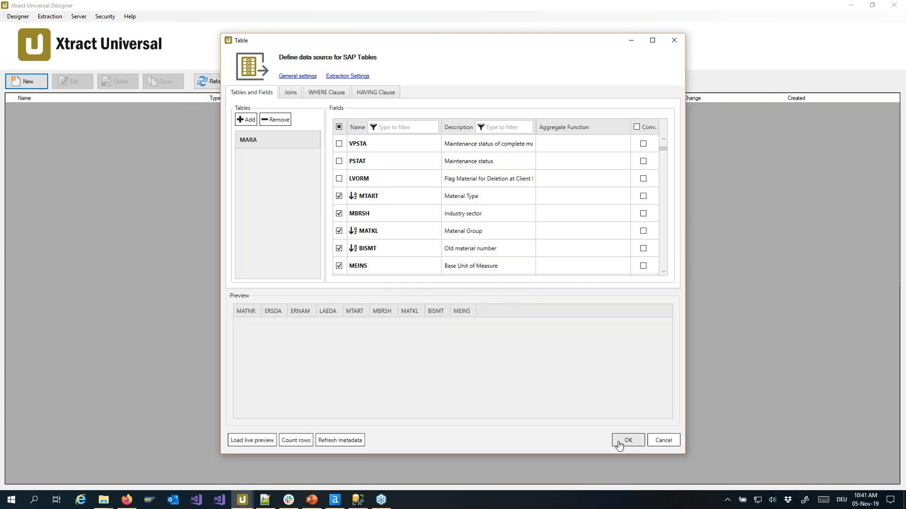
click(619, 442)
click(199, 79)
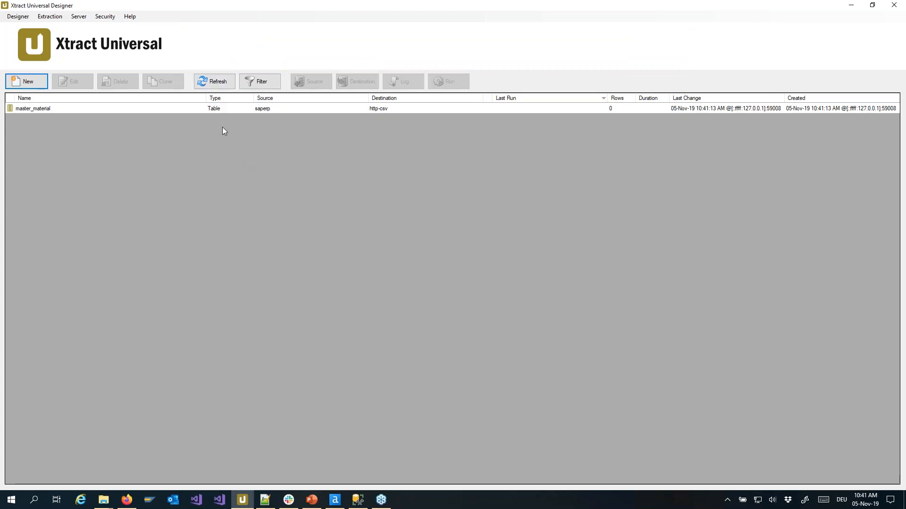
Step: Set the destination of the master_material extraction to alteryx with the PrefixedCode column name style
click(215, 109)
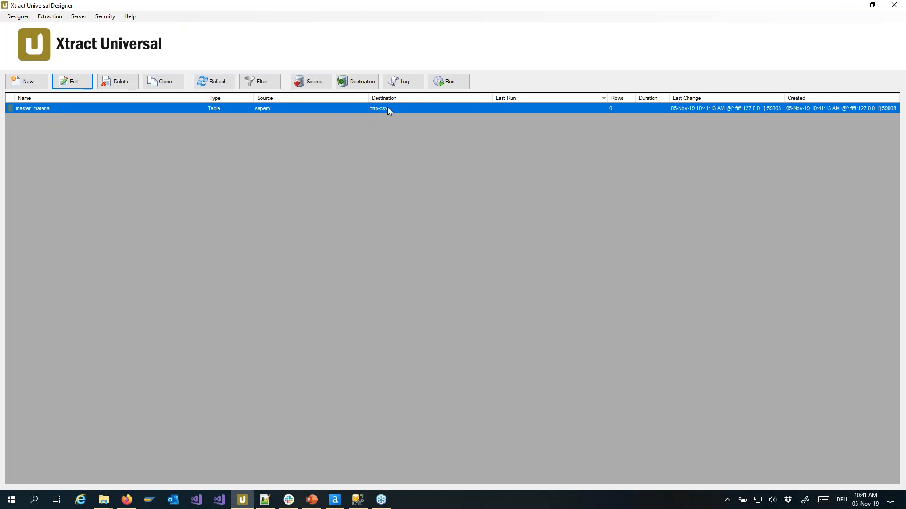
click(356, 82)
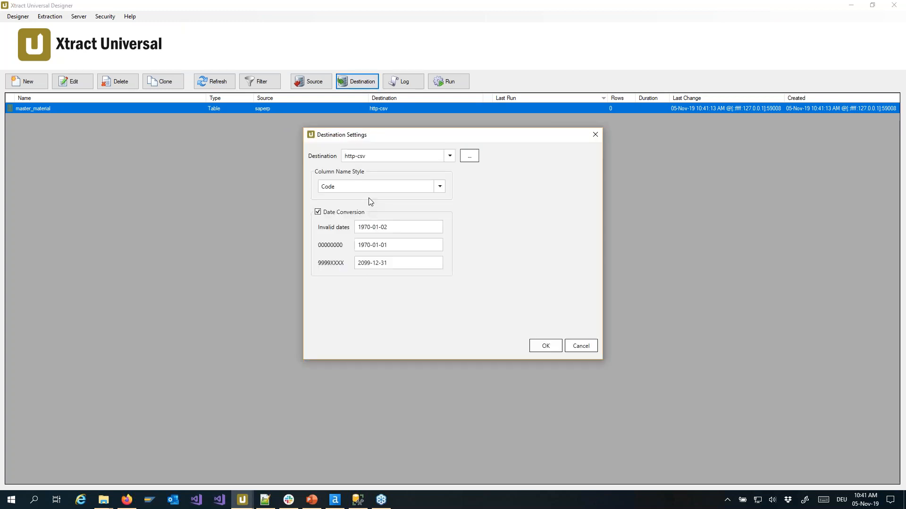
click(372, 156)
scroll(372, 188, up, 3)
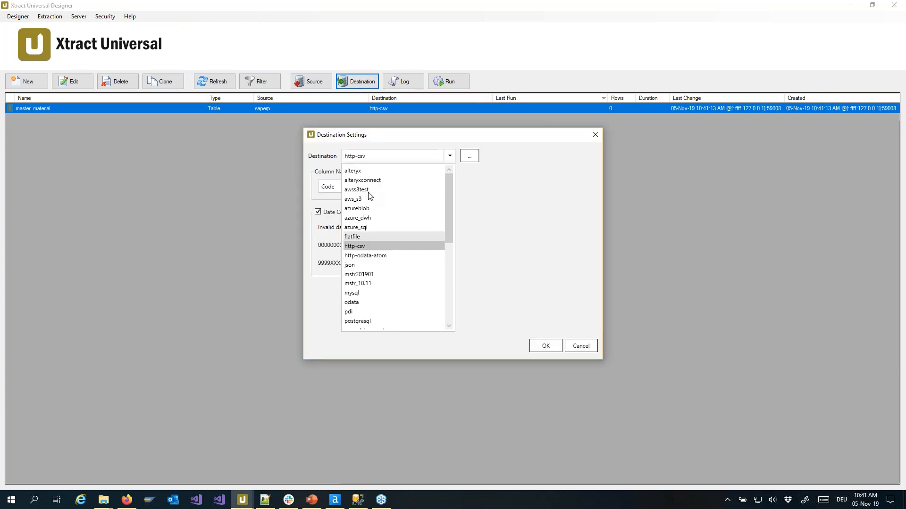
click(360, 173)
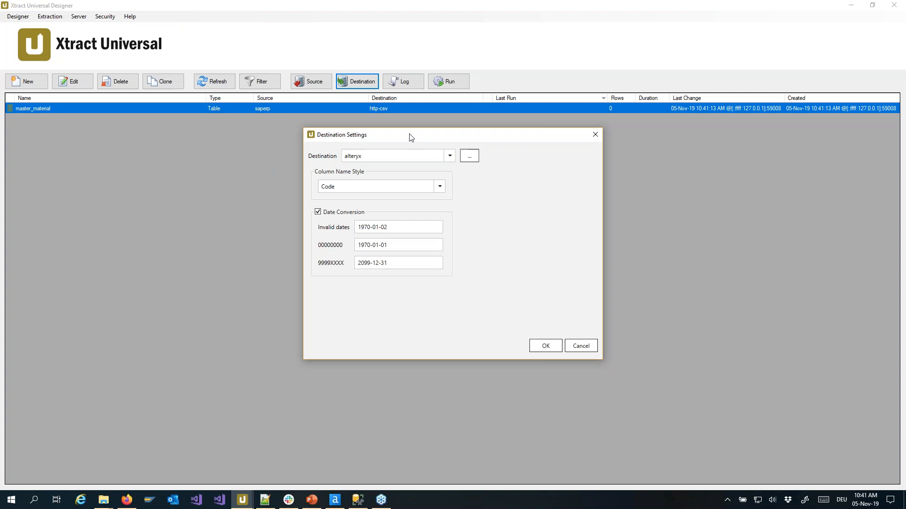
drag(409, 138, 417, 138)
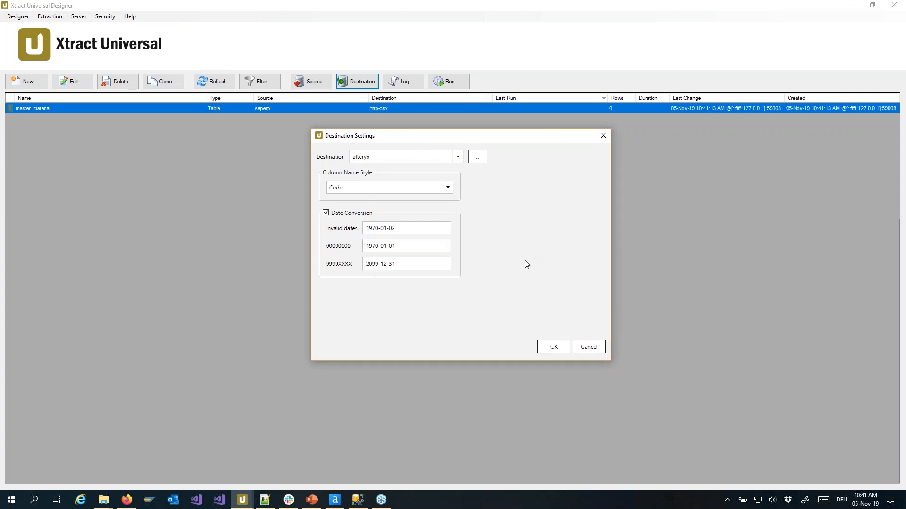
click(448, 188)
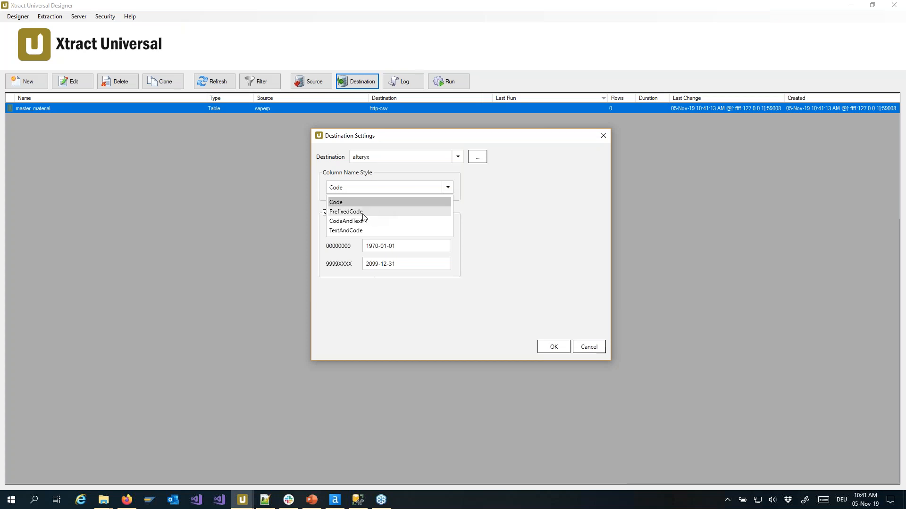
click(355, 212)
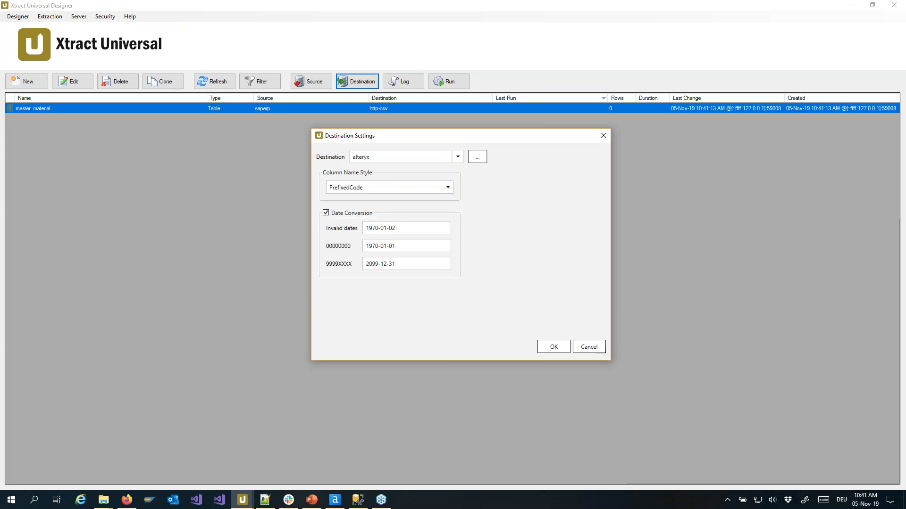
click(542, 347)
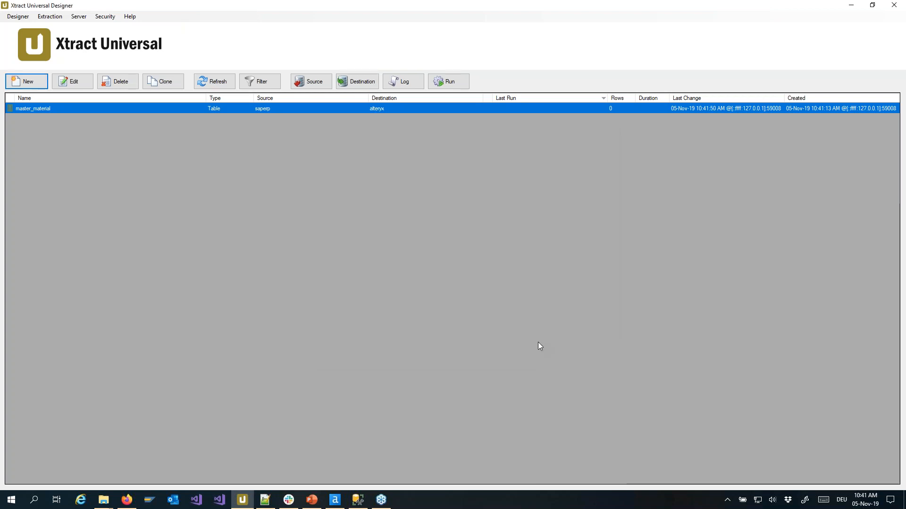
Step: Switch to Alteryx Designer, create a new workflow, and place an Xtract Universal tool on its canvas
click(335, 501)
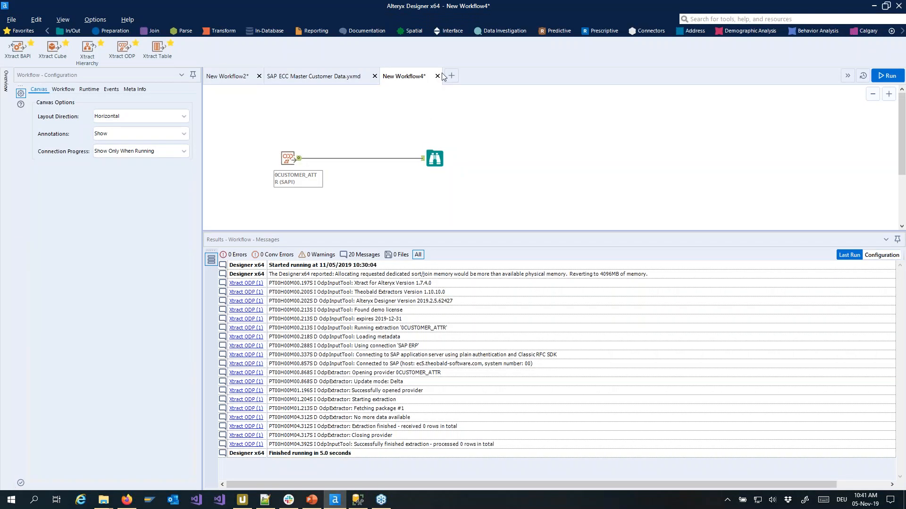
click(461, 111)
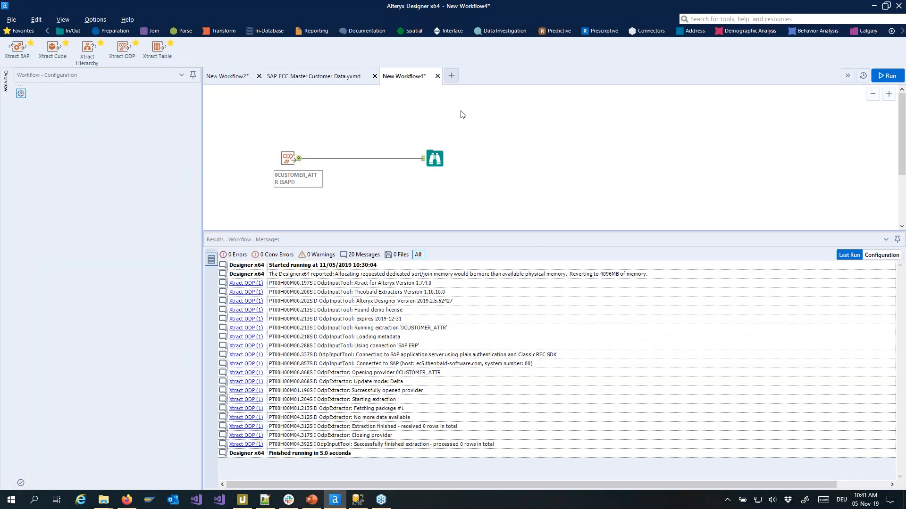
click(451, 76)
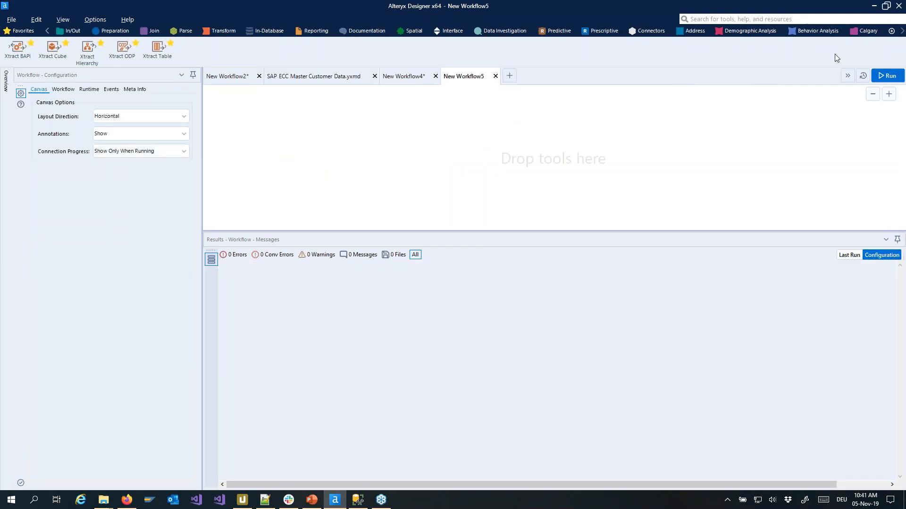
click(902, 31)
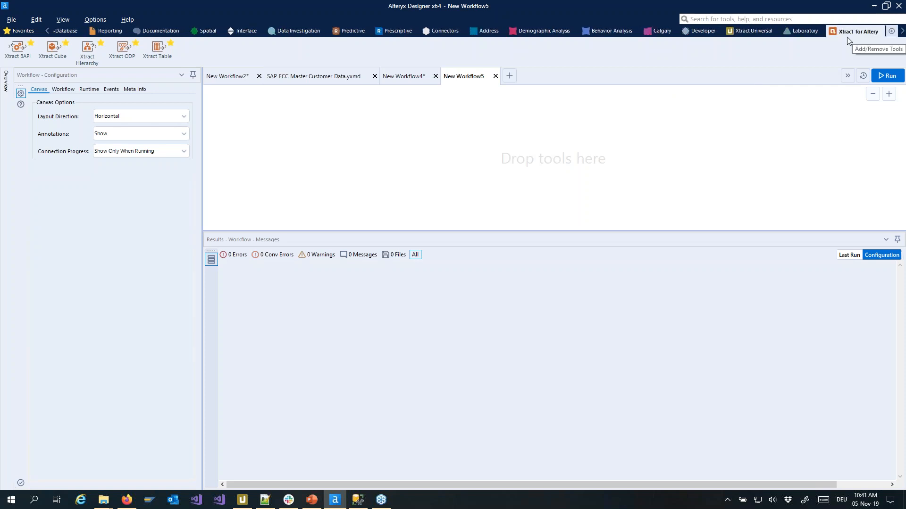
click(753, 31)
drag(21, 46, 330, 129)
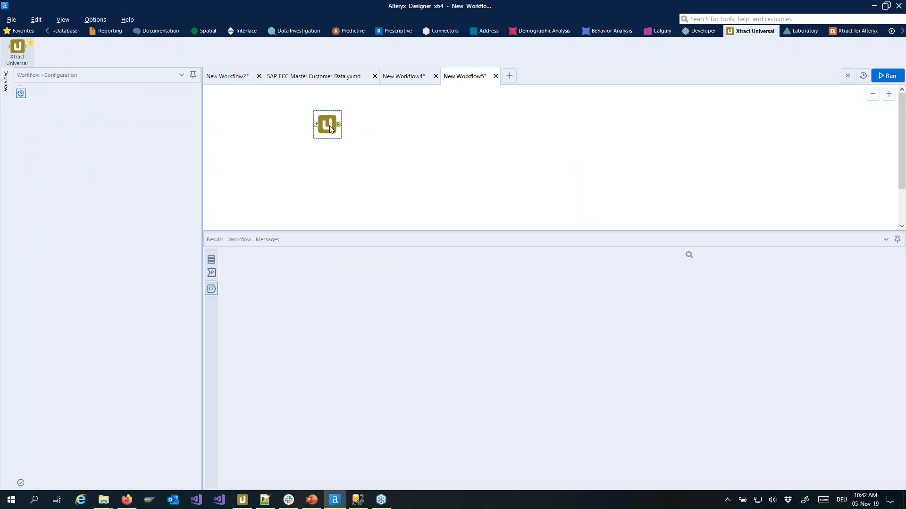
Step: Assign the master_material extraction from the server localhost:8065 to the Xtract Universal tool
drag(128, 118, 76, 118)
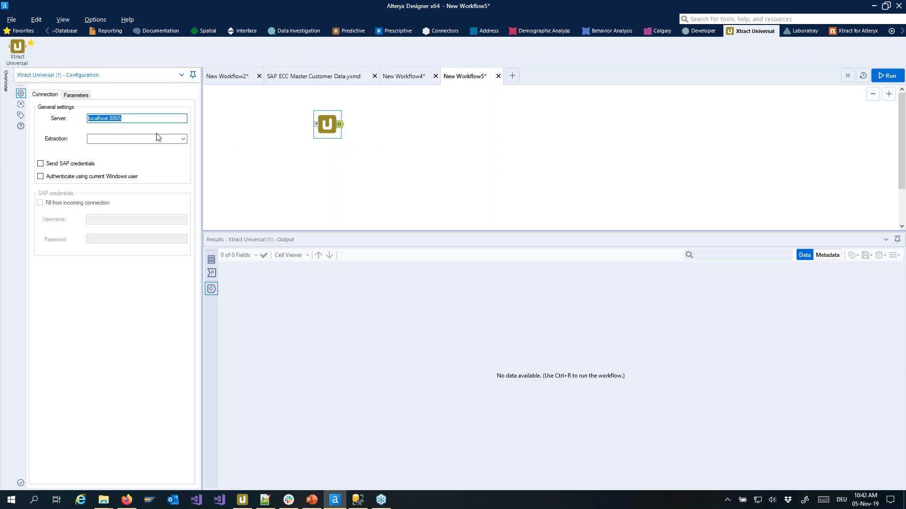
click(136, 117)
click(183, 139)
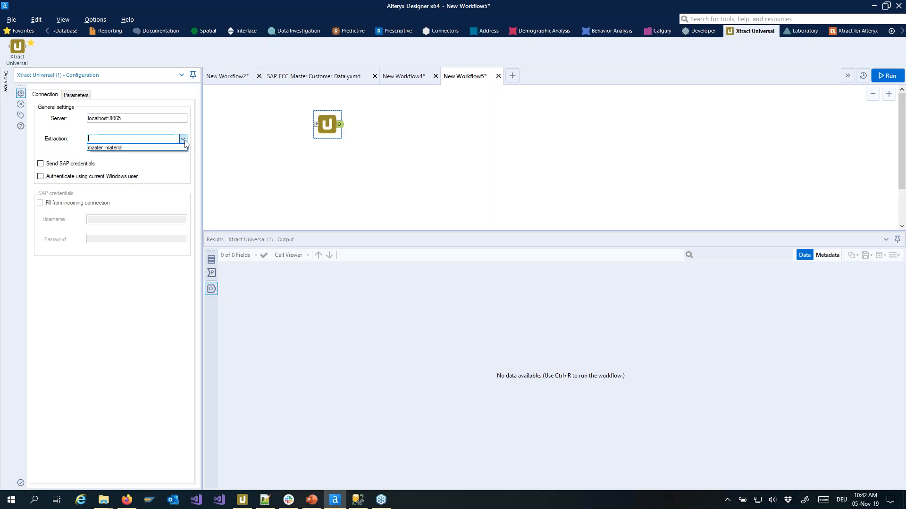
click(168, 148)
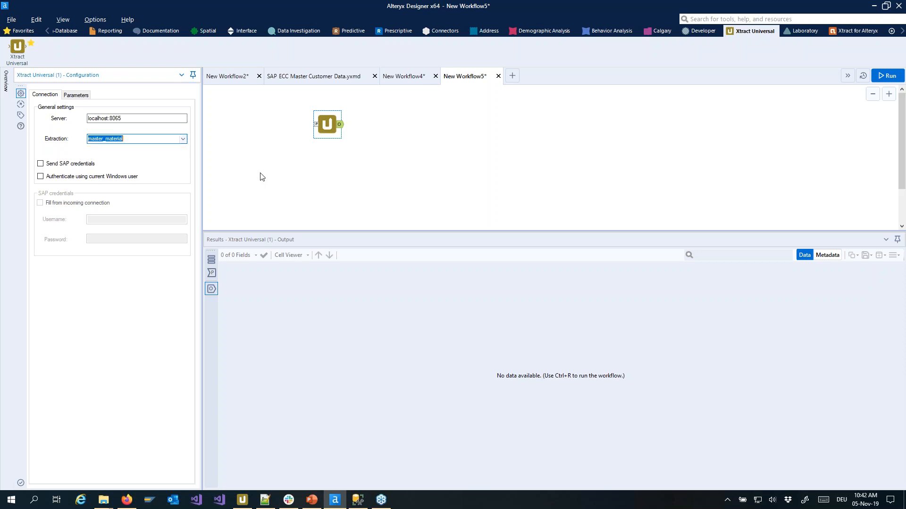
click(298, 175)
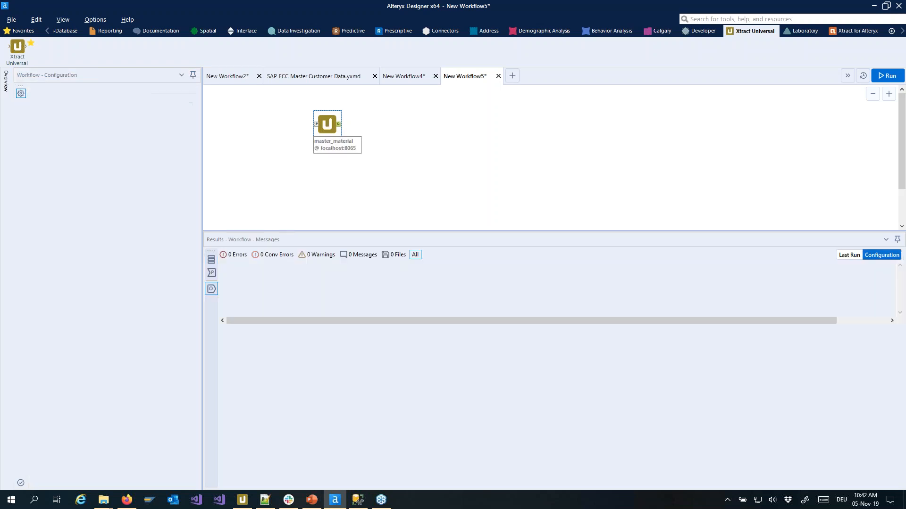
Step: Add a Browse tool after the Xtract Universal tool and space the two tools farther apart
click(328, 124)
right_click(327, 124)
click(384, 247)
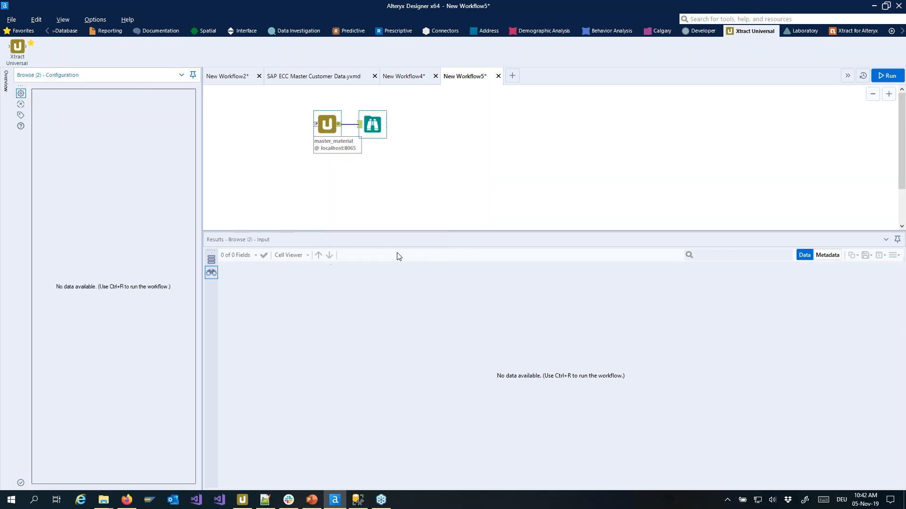
drag(370, 124, 488, 125)
click(805, 141)
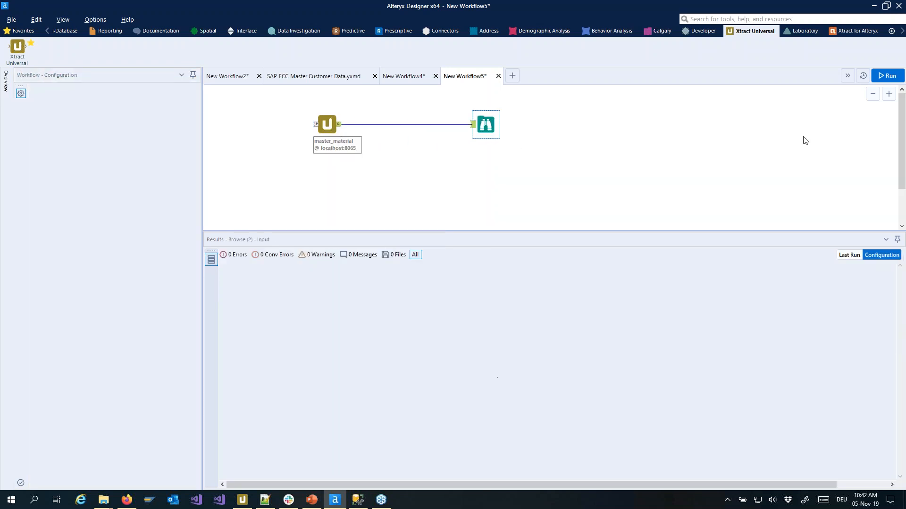
Step: Run the workflow and look through the extracted material records in the Browse tool
click(887, 76)
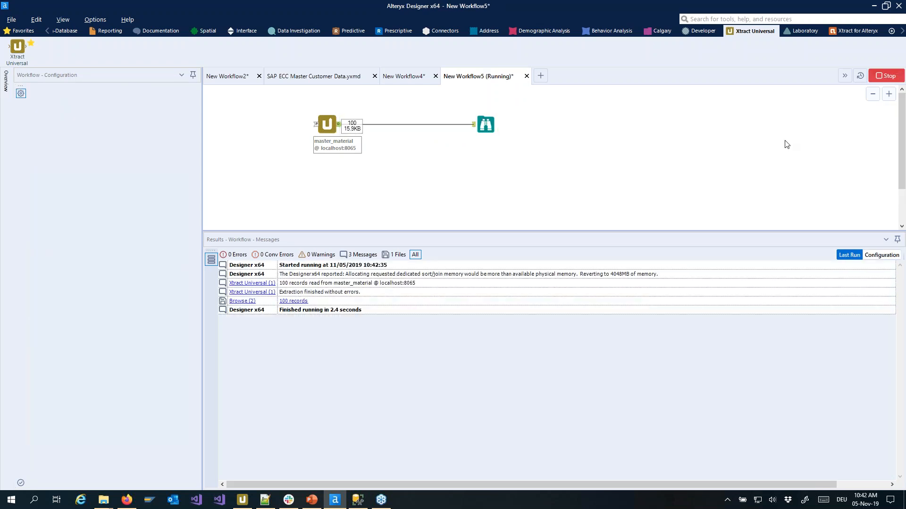
click(486, 124)
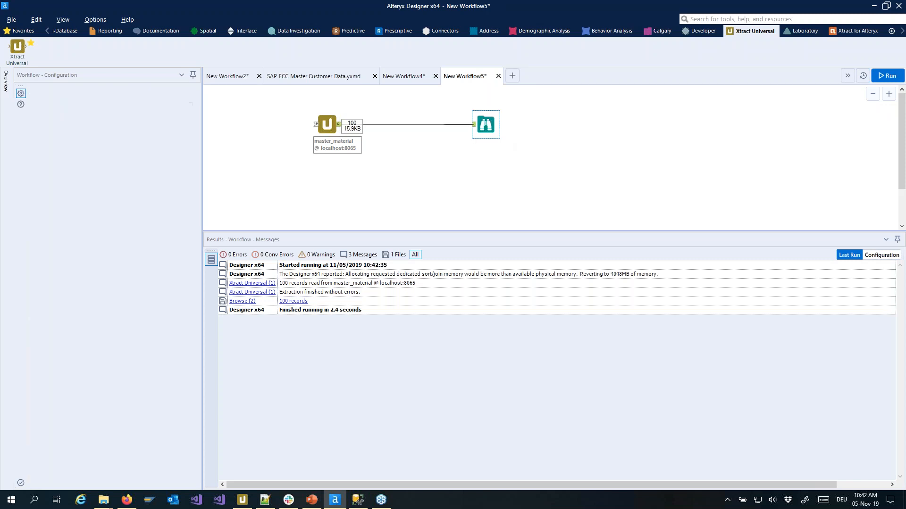
scroll(477, 384, down, 20)
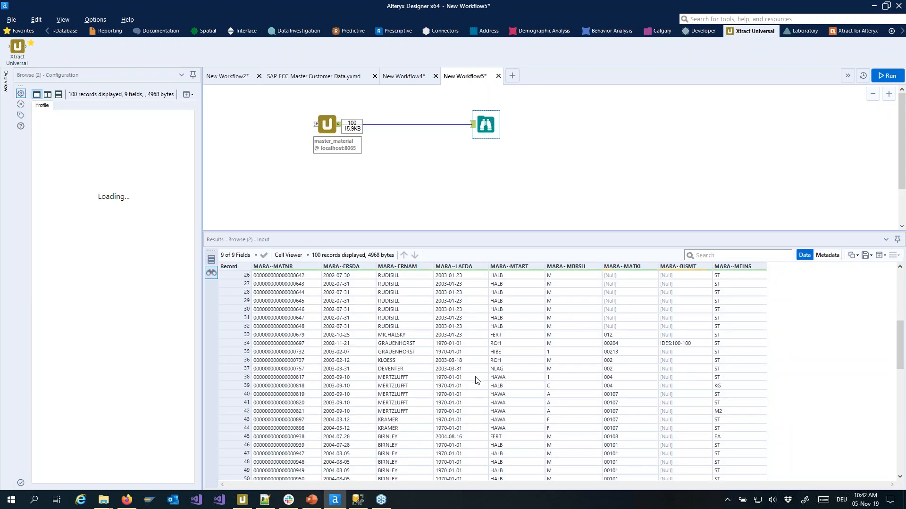
scroll(480, 384, down, 5)
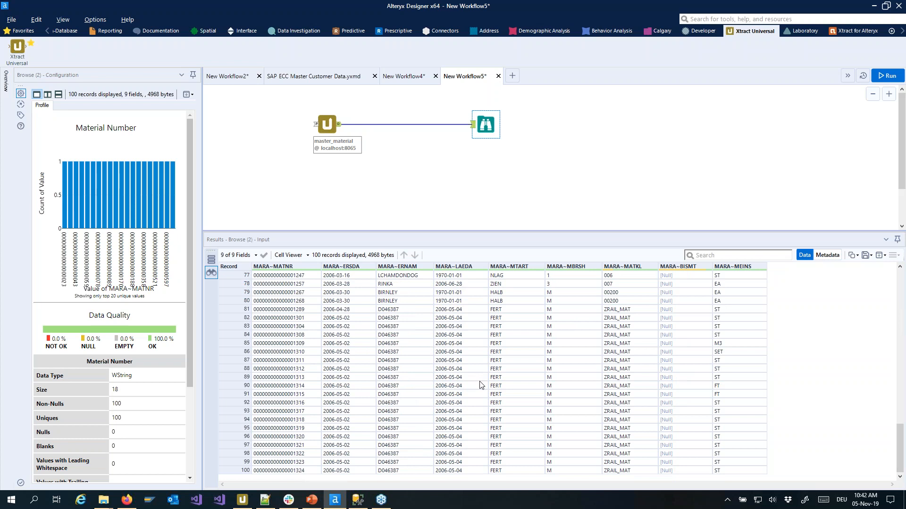
scroll(480, 385, up, 18)
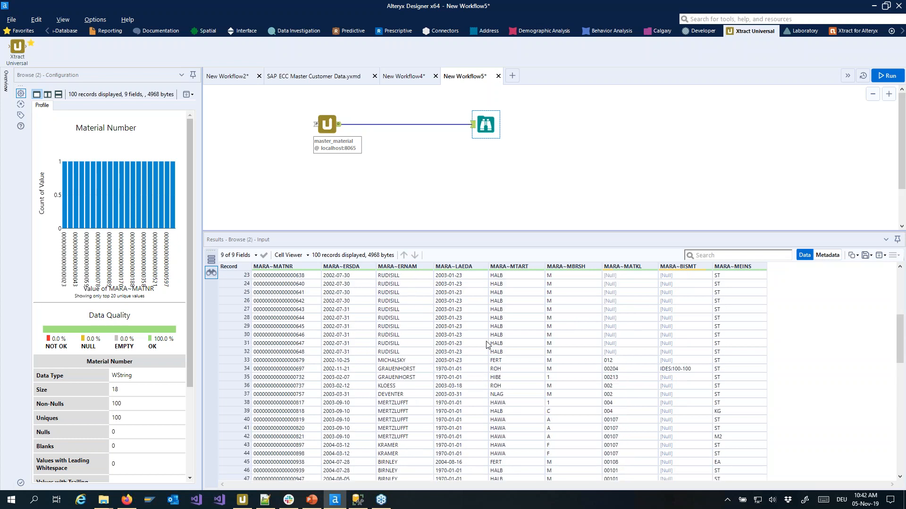
Step: Return to Xtract Universal Designer and delete the master_material extraction
click(873, 6)
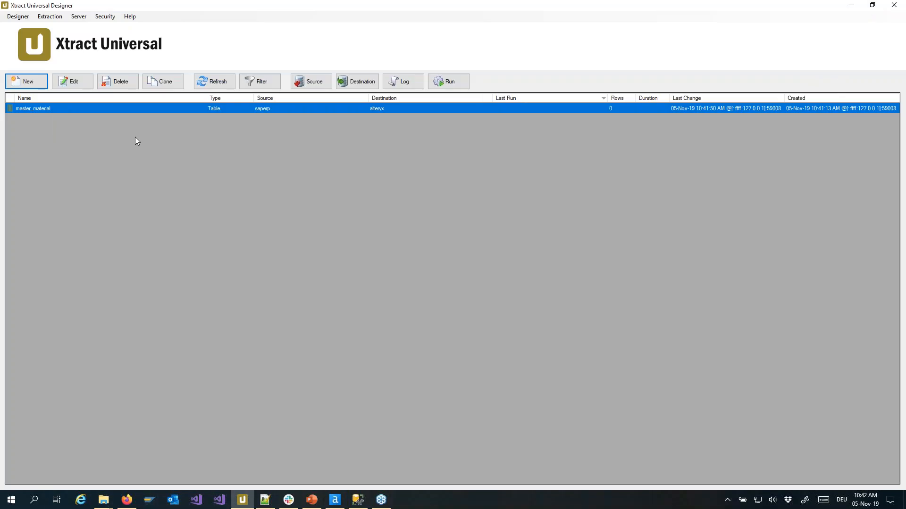
click(115, 83)
click(474, 286)
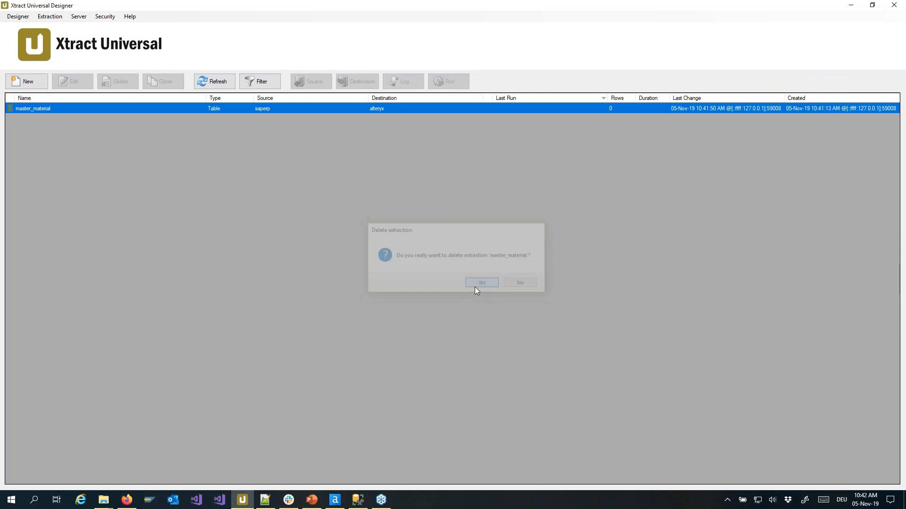
Step: Switch to File Explorer and arrange the XtractUniversal extractions and extractions_content folder windows so both are accessible
click(850, 4)
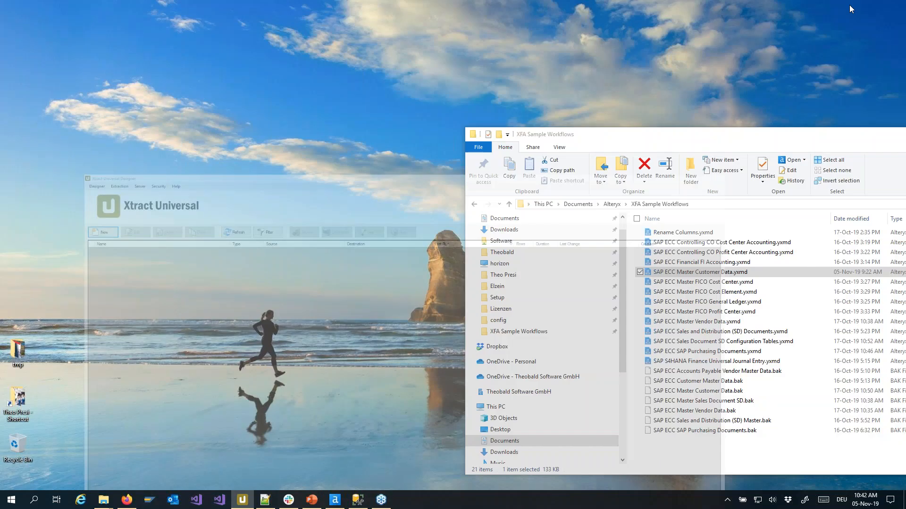
drag(762, 137, 507, 116)
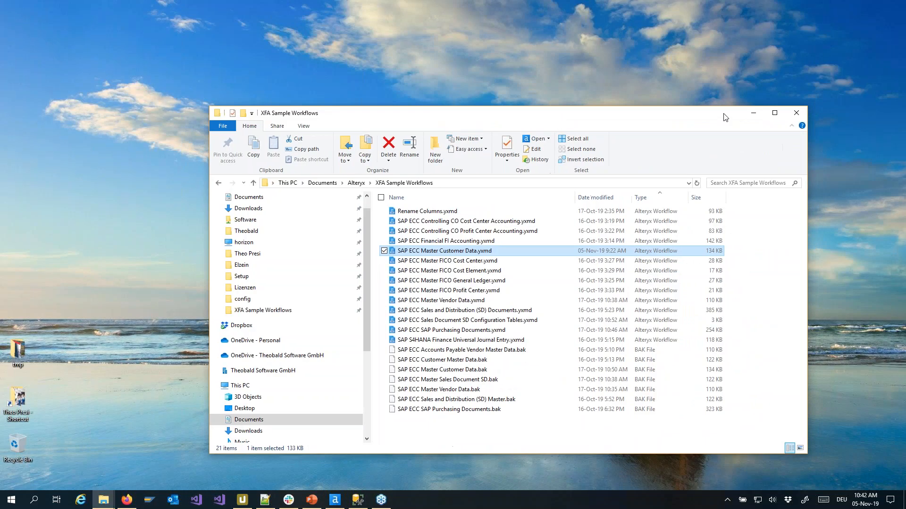
click(753, 118)
mouse_move(103, 505)
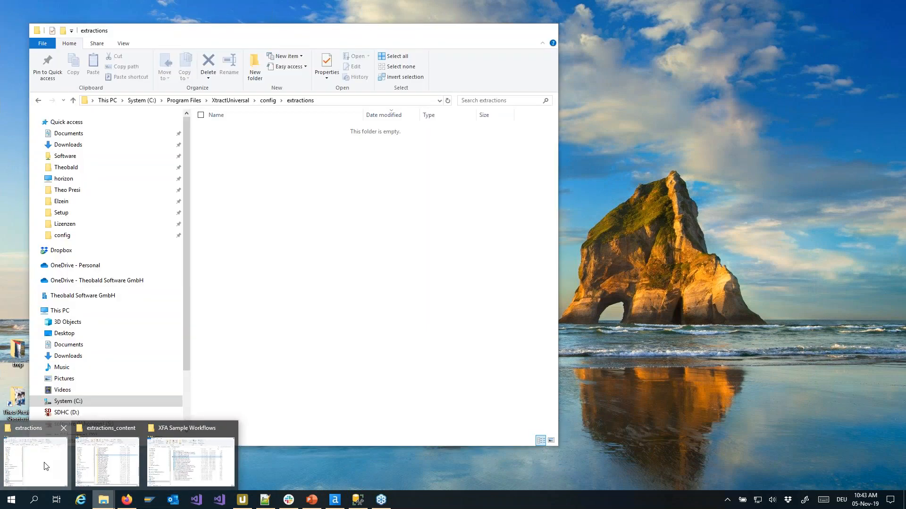
click(29, 461)
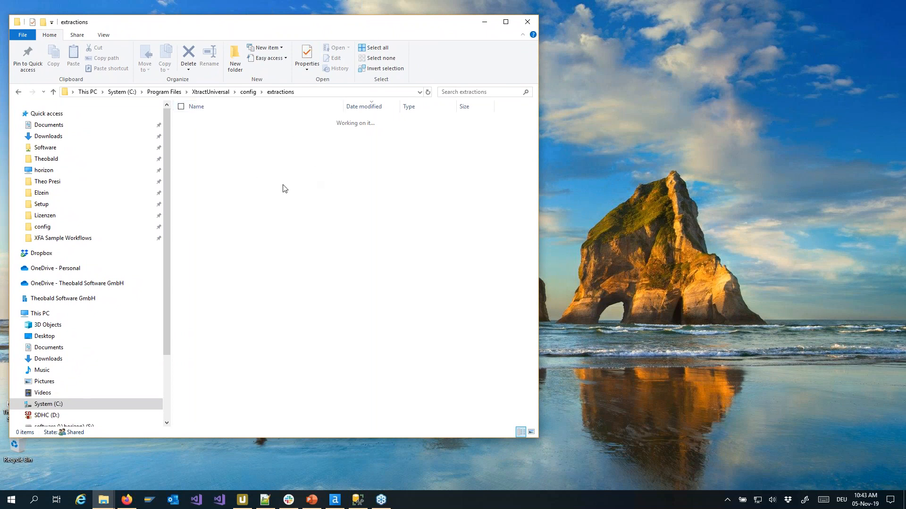
click(105, 502)
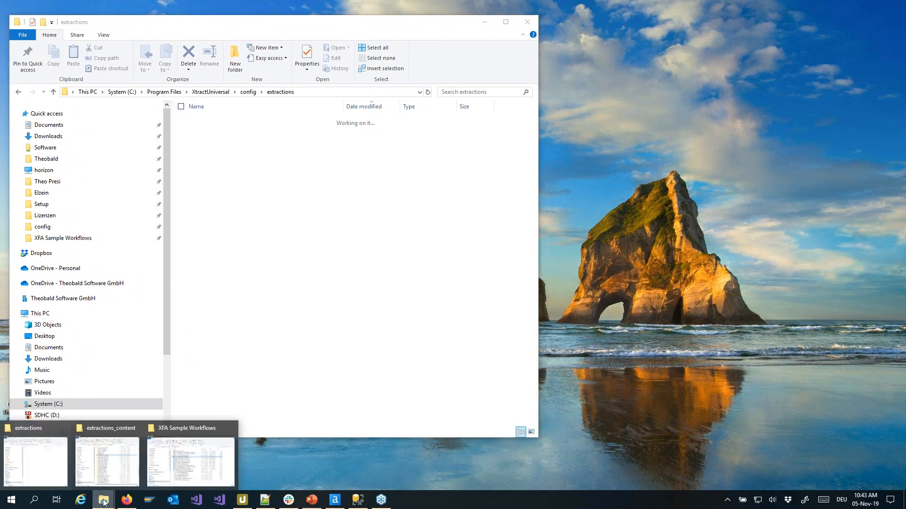
click(121, 460)
drag(603, 48, 708, 60)
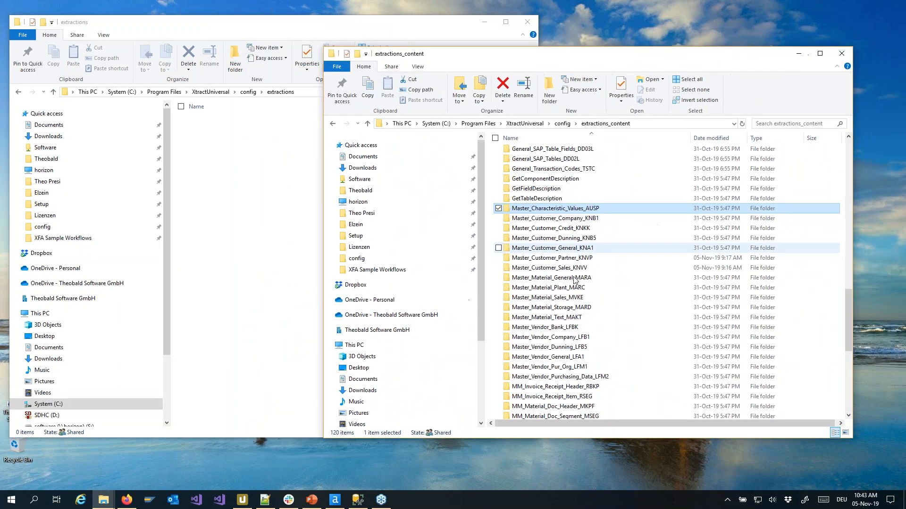
Step: Copy the six Master_Customer folders, from Master_Customer_Company_KNB1 to Master_Customer_Sales_KNVV, into the extractions folder, granting administrator permission
click(563, 220)
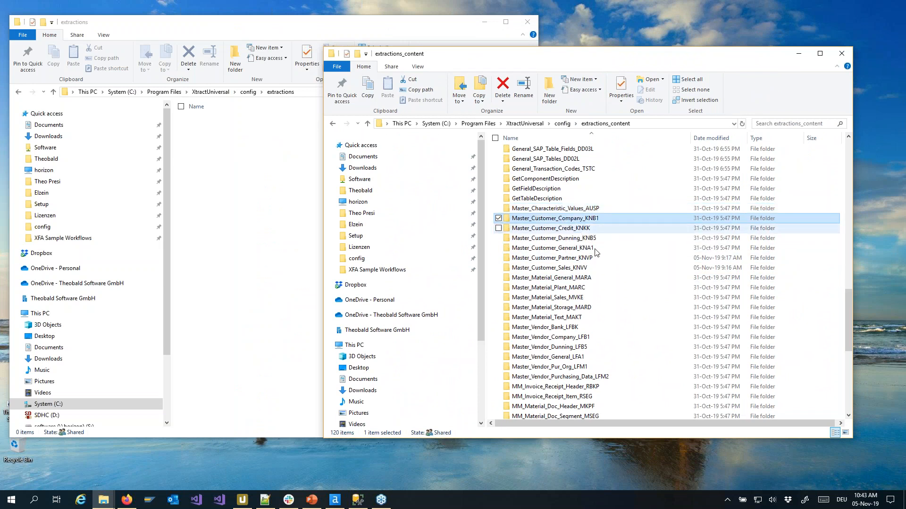
key(shift+Down)
key(shift+Down)
key(shift+Down)
key(shift+Down)
key(shift+Down)
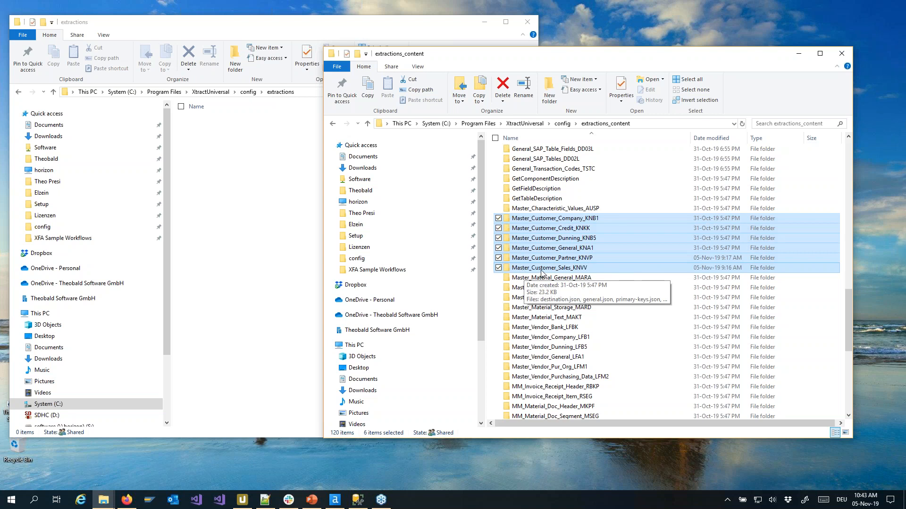
drag(541, 273, 230, 215)
click(230, 216)
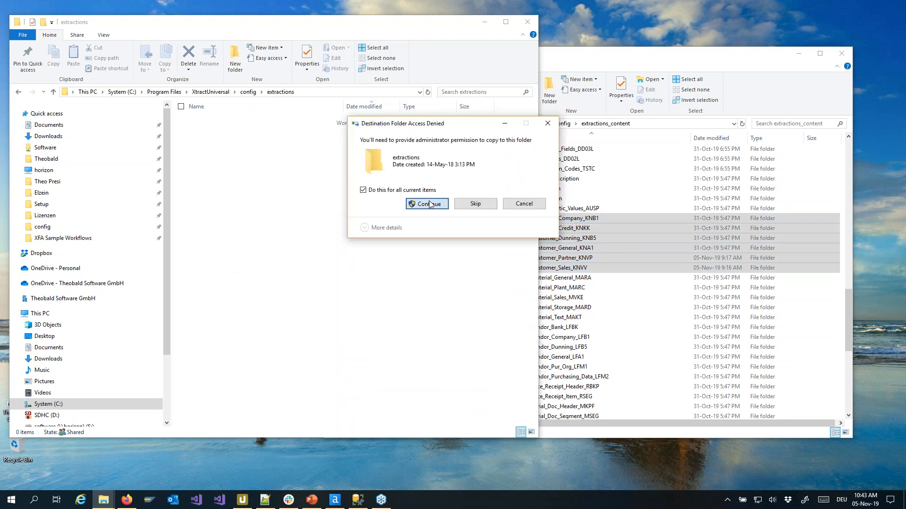
click(429, 204)
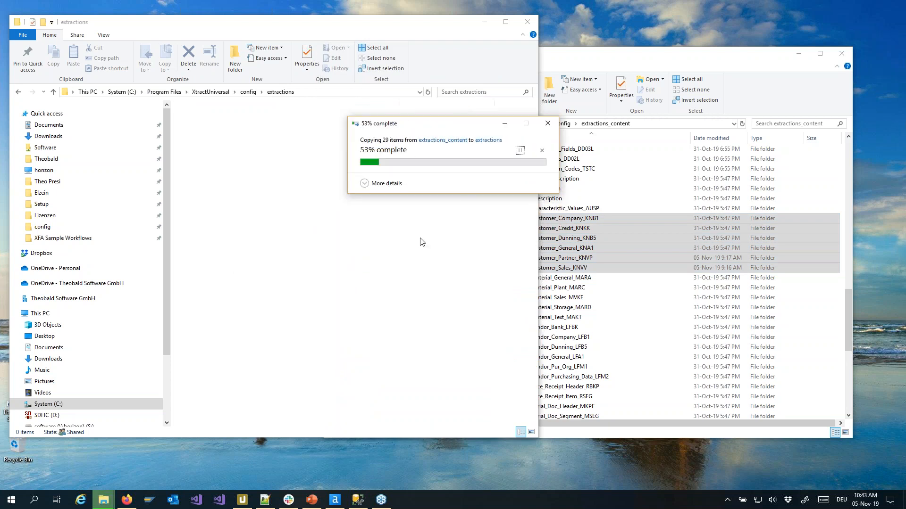
Step: Switch to Xtract Universal Designer, refresh the extraction list and go through the customer master extractions
click(243, 499)
click(215, 81)
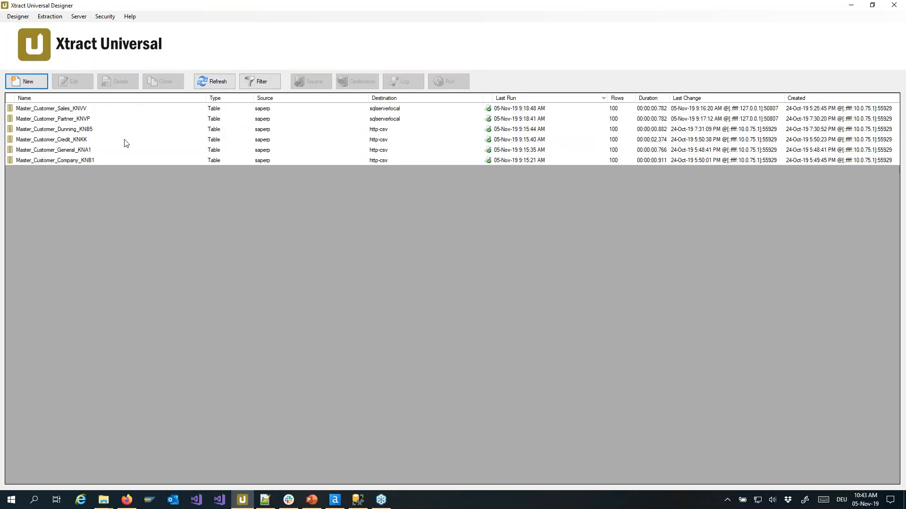
click(81, 109)
key(Down)
key(Down)
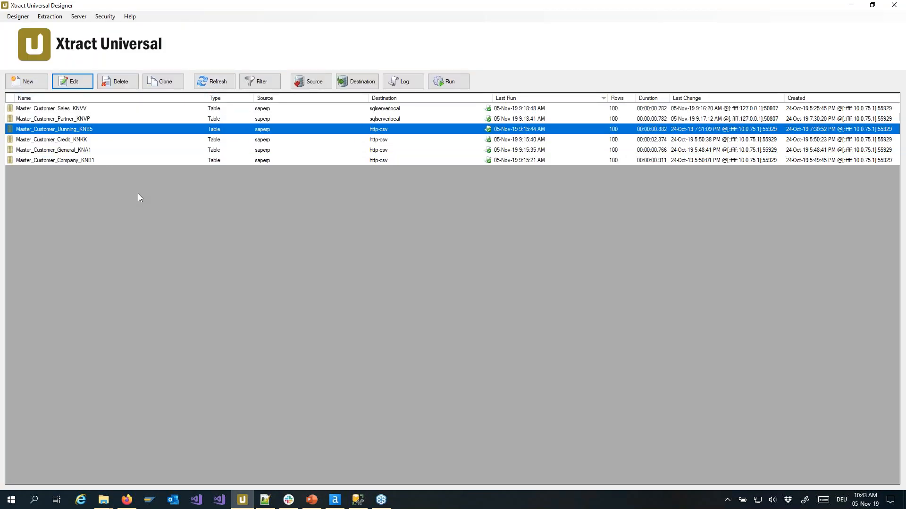
key(Down)
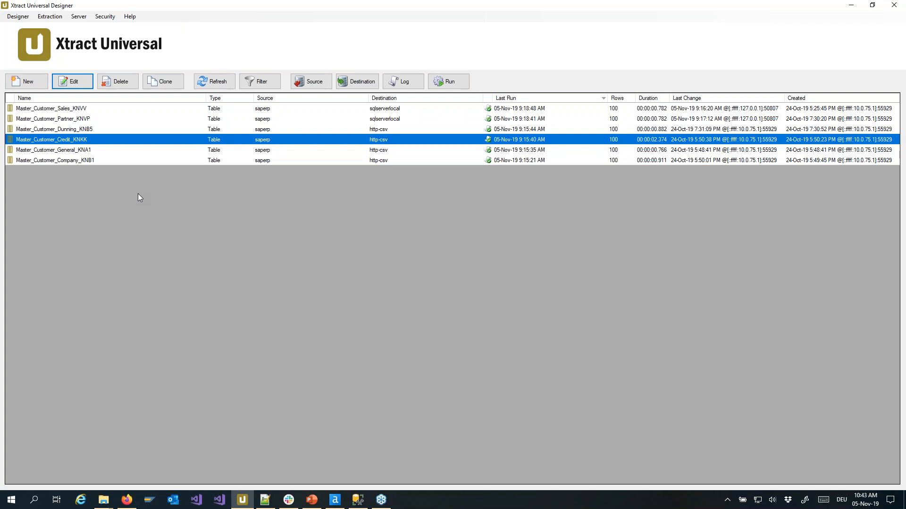
key(Down)
key(Down)
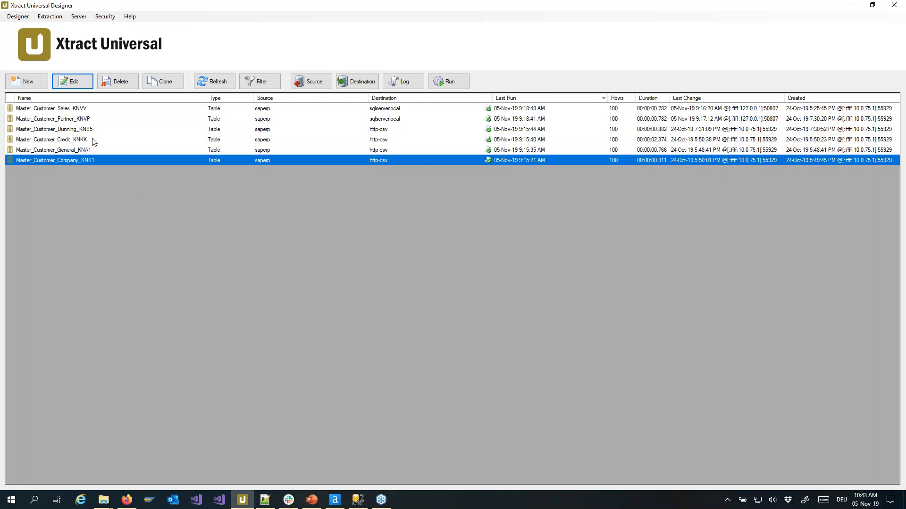
Step: Set the destination of the Master_Customer Credit_KNKK, General_KNA1 and Company_KNB1 extractions to alteryx, applying the settings to all three
click(84, 151)
ctrl+click(84, 162)
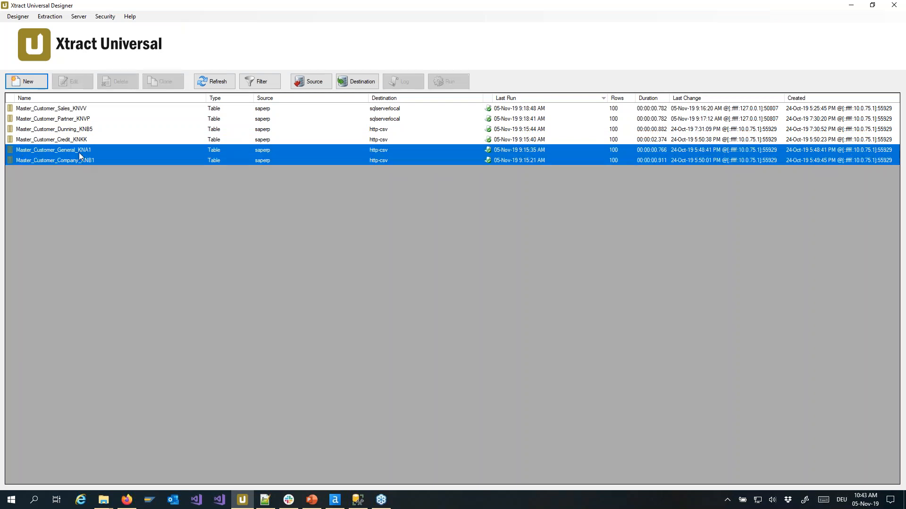
ctrl+click(77, 142)
click(357, 81)
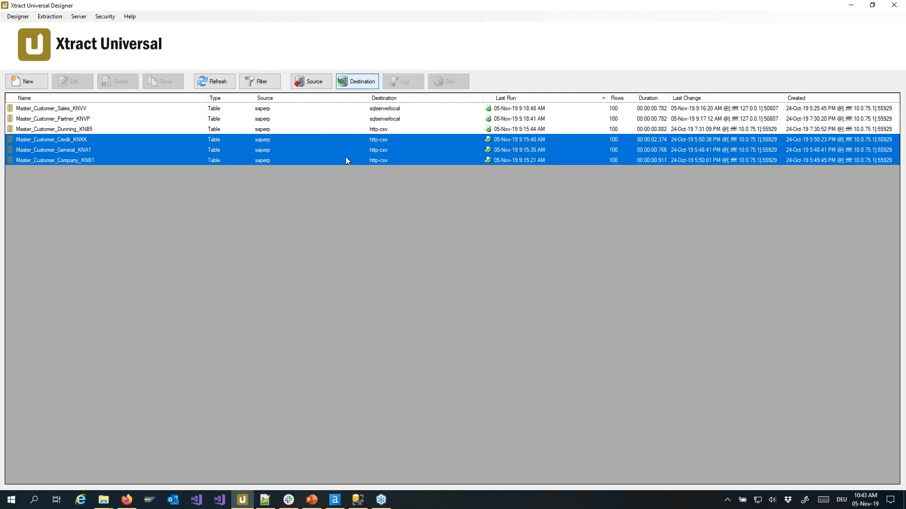
click(384, 156)
scroll(390, 182, up, 3)
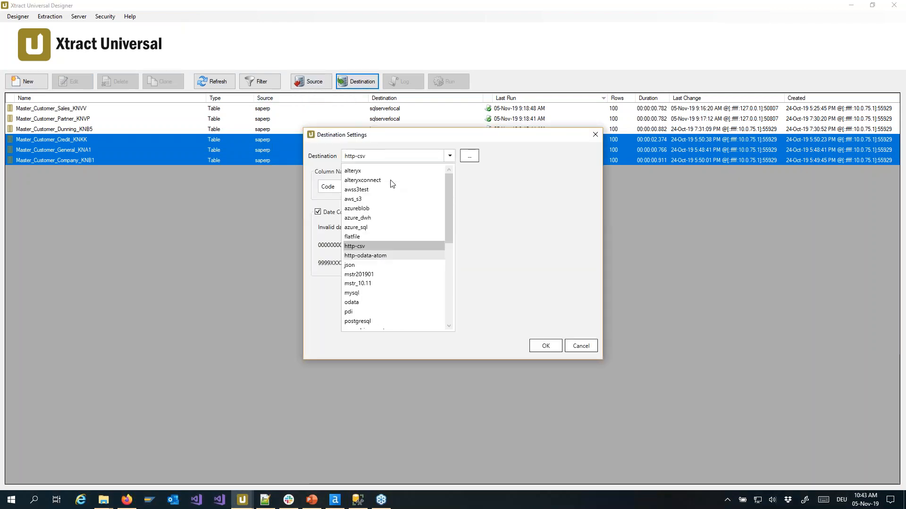
click(375, 173)
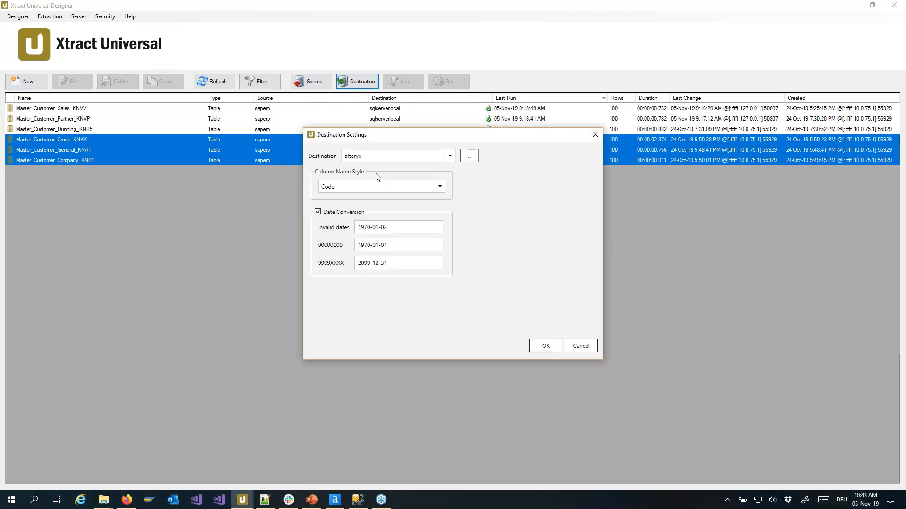
click(546, 346)
click(495, 291)
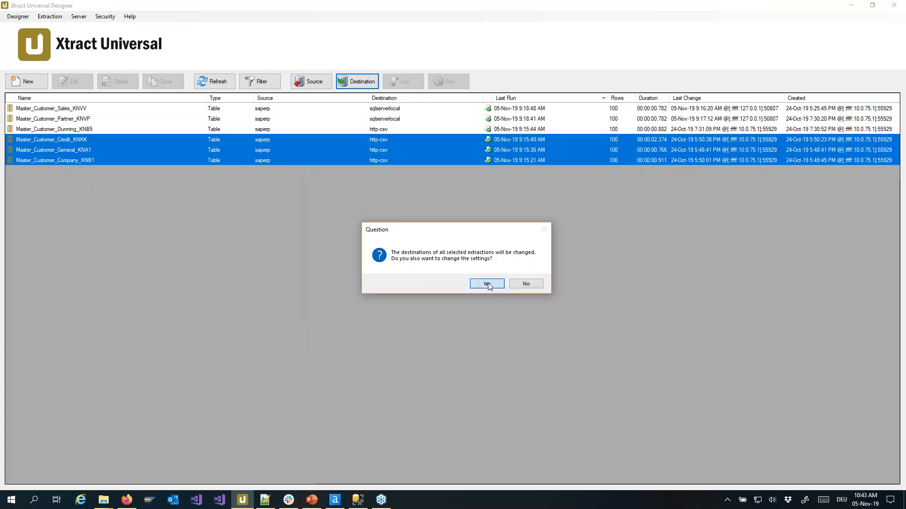
click(97, 141)
click(94, 151)
click(92, 159)
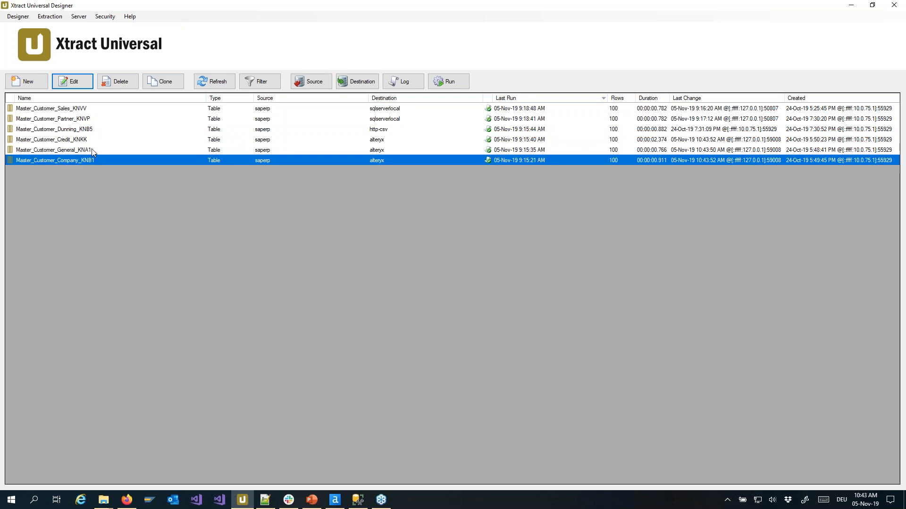
Step: Switch to Alteryx Designer and set the Xtract Universal tool's extraction to Master_Customer_Company_KNB1
click(334, 499)
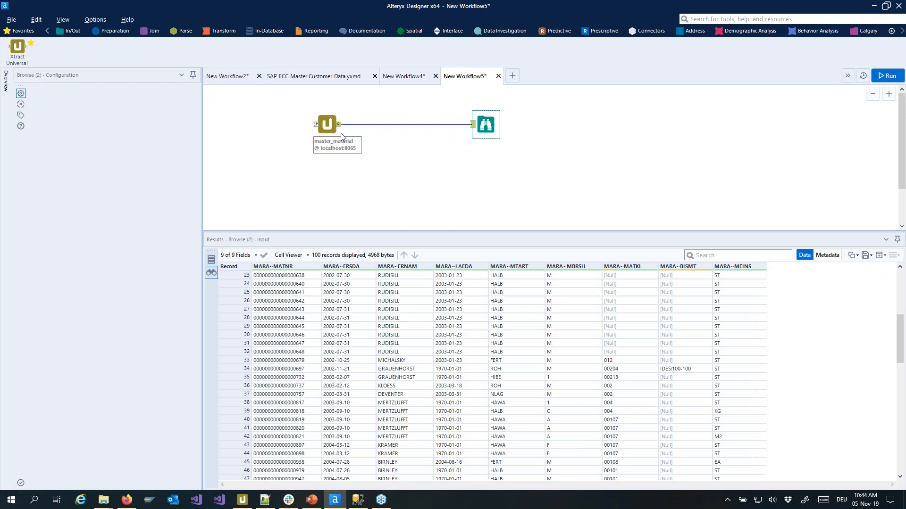
click(327, 123)
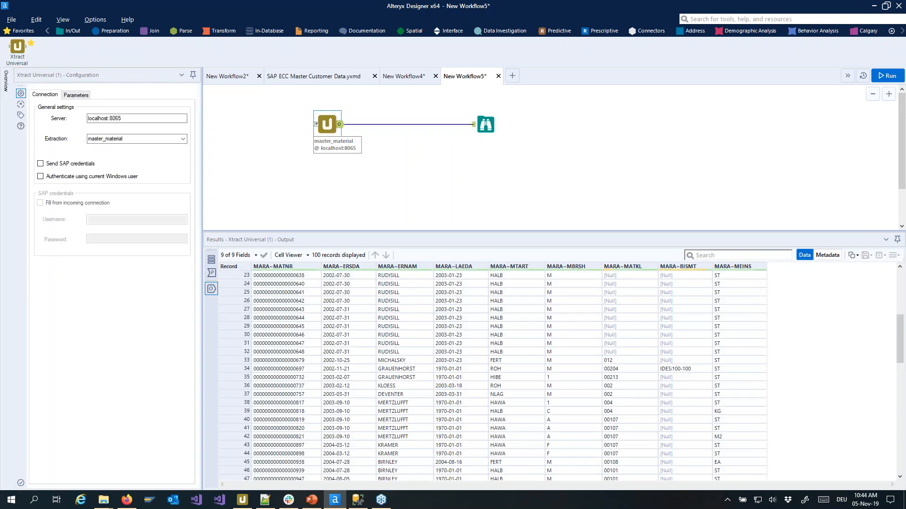
click(183, 139)
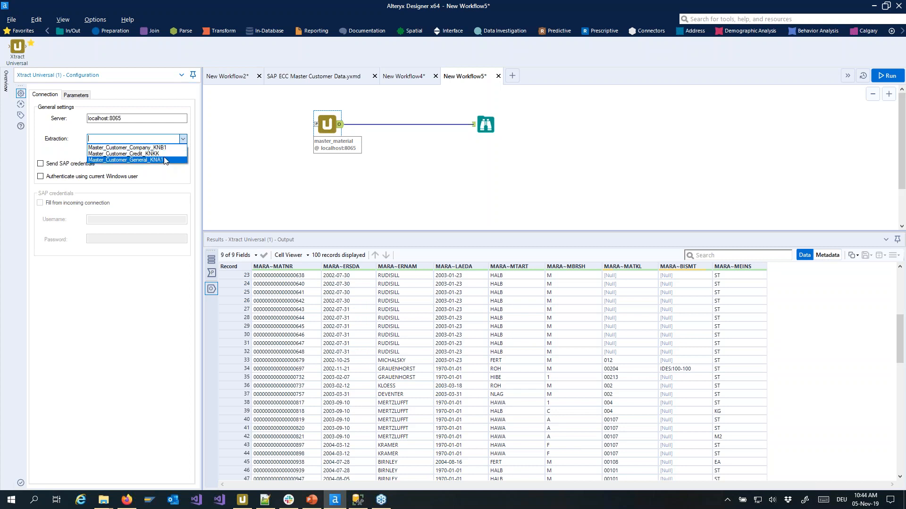
click(167, 148)
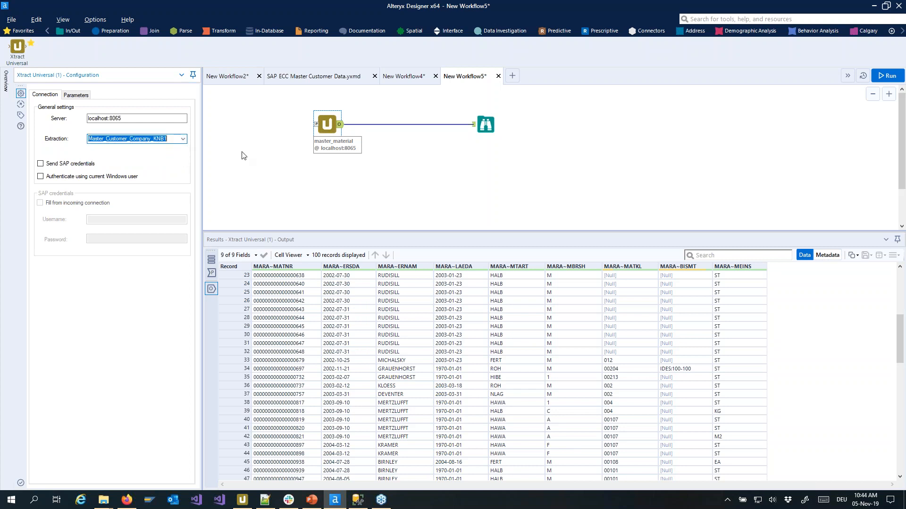
click(402, 149)
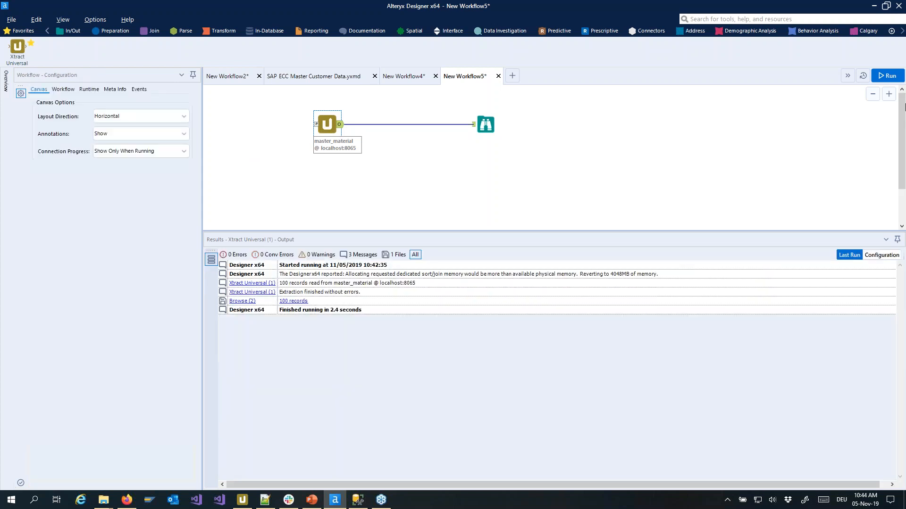
Step: Run the workflow and look through the extracted customer company records in the Browse tool
click(888, 76)
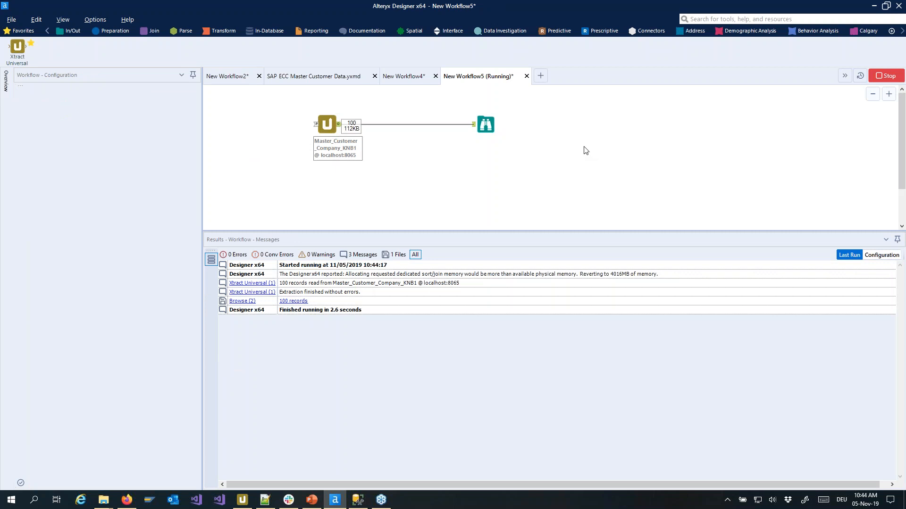
click(486, 125)
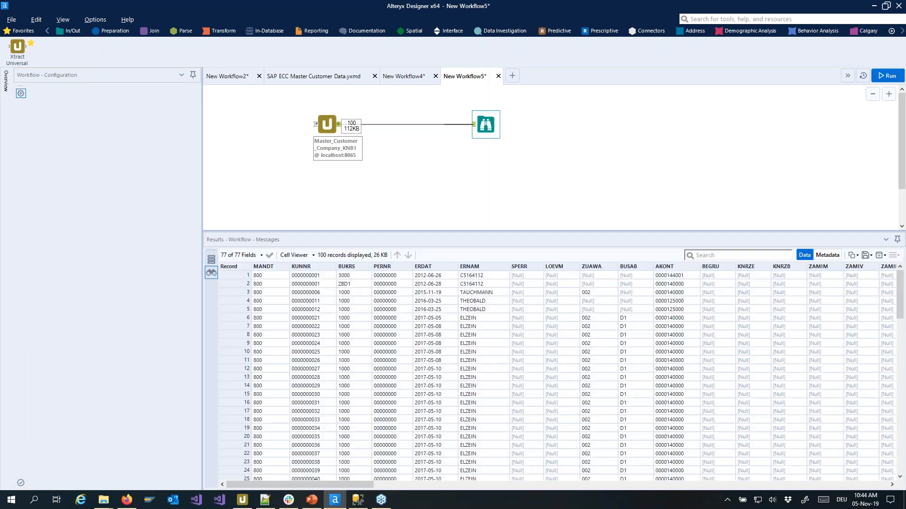
mouse_move(338, 486)
mouse_down()
mouse_move(849, 484)
mouse_move(347, 484)
mouse_up()
scroll(396, 325, down, 8)
scroll(396, 325, up, 8)
click(461, 182)
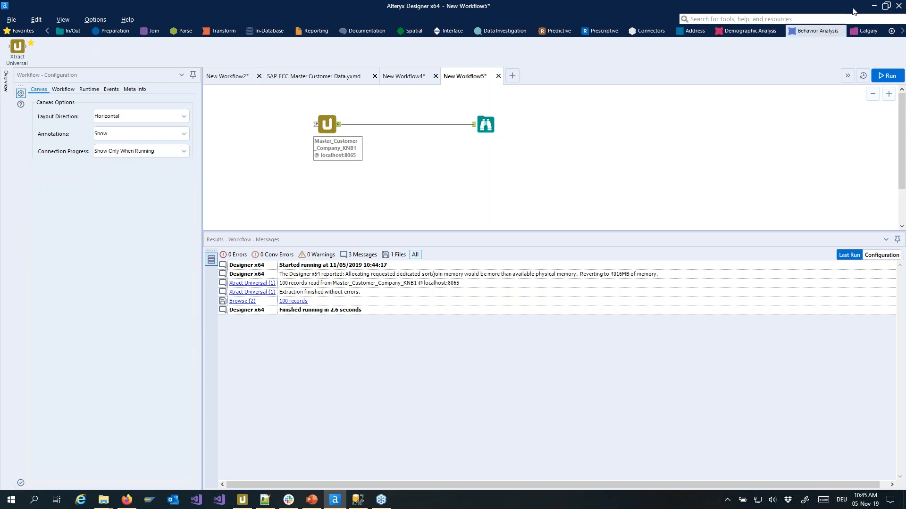
Step: Return to Xtract Universal Designer and change the destination of the Master_Customer_General_KNA1 extraction to sqlserverlocal
click(873, 6)
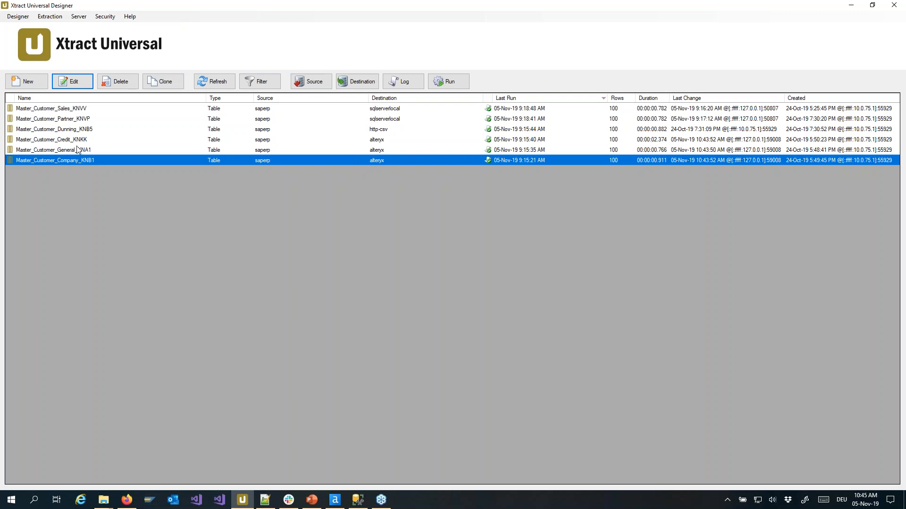
click(353, 154)
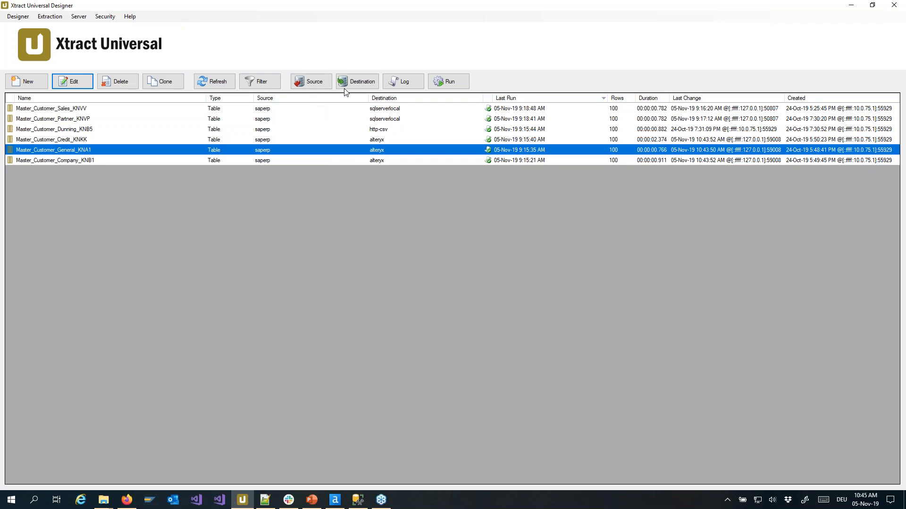
click(357, 81)
drag(405, 135, 487, 152)
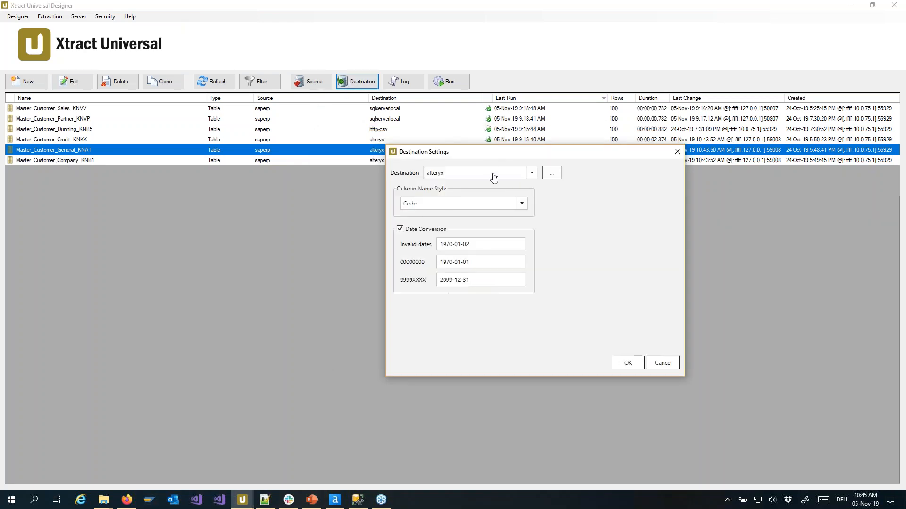
click(530, 175)
scroll(506, 257, down, 1)
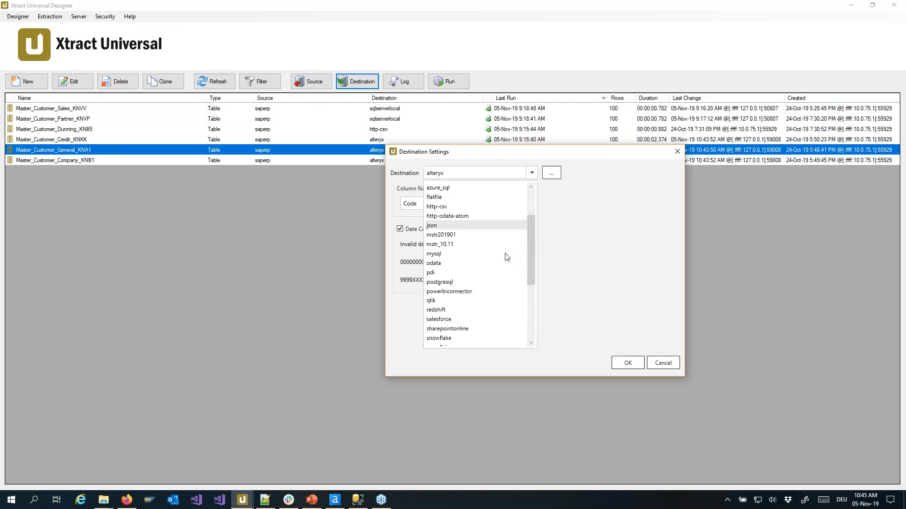
scroll(488, 305, down, 3)
scroll(488, 311, up, 1)
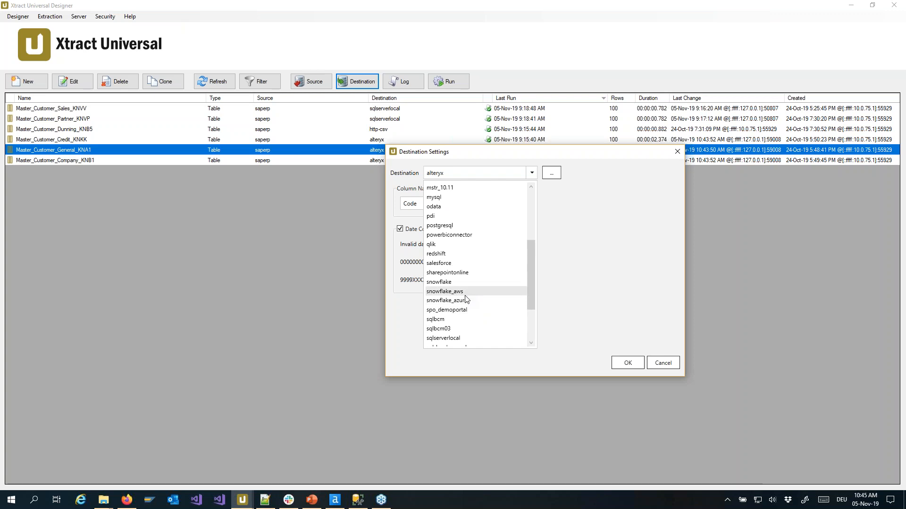
scroll(464, 315, down, 1)
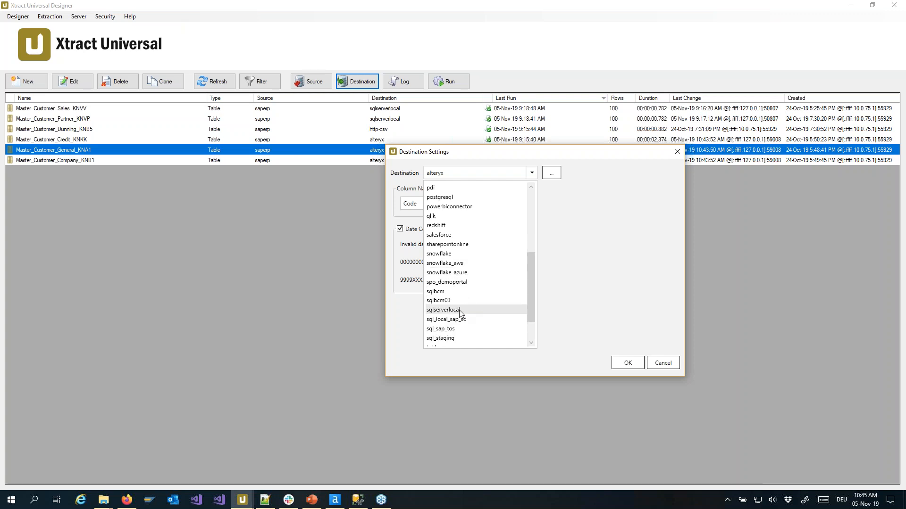
click(463, 315)
drag(488, 158, 544, 124)
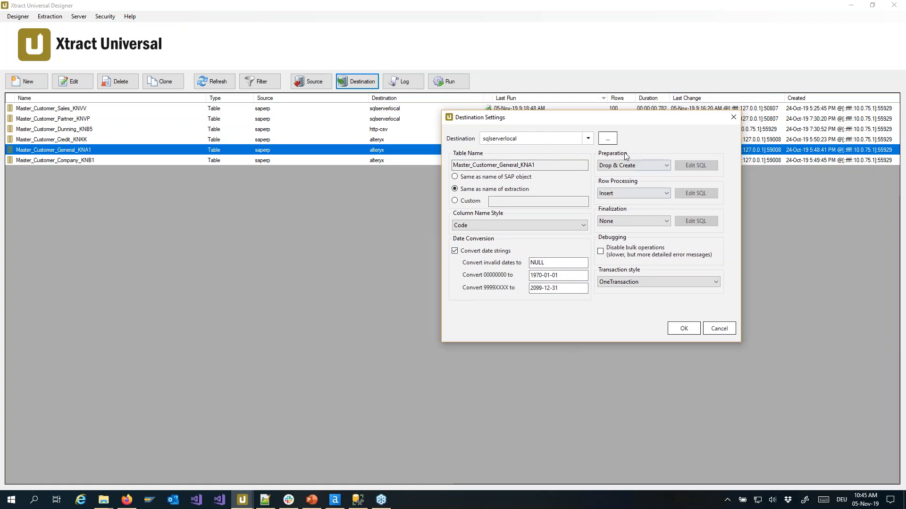
drag(613, 118, 648, 124)
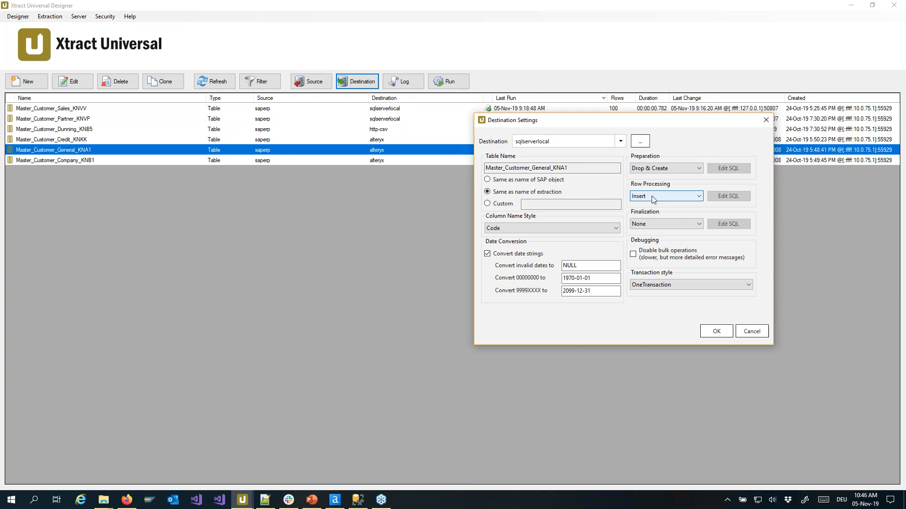
click(716, 331)
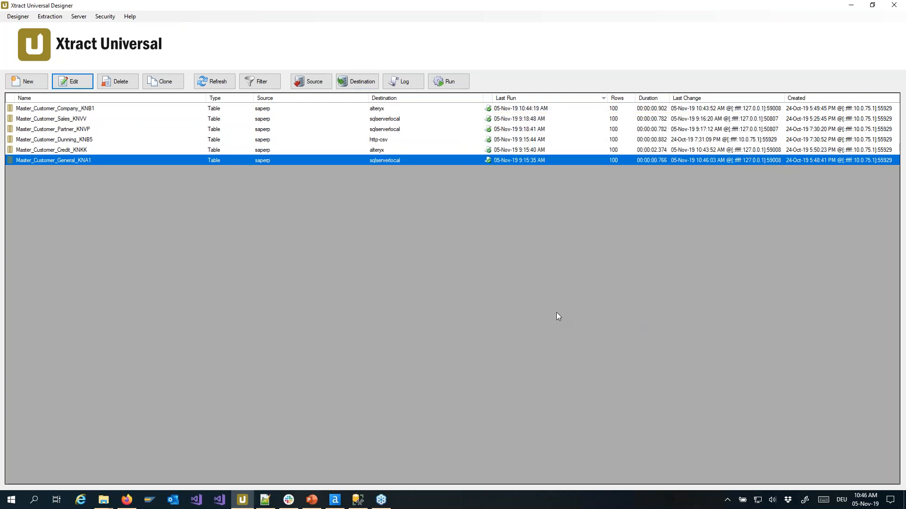
Step: Switch to SQL Server Management Studio, refresh the tables of the xuSAPData database and check which ones exist
click(361, 502)
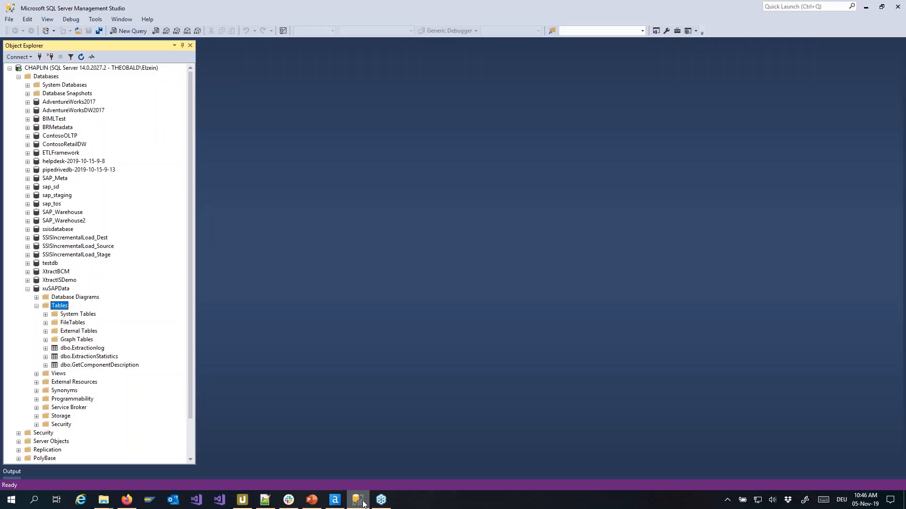
right_click(55, 308)
click(84, 364)
scroll(95, 325, down, 1)
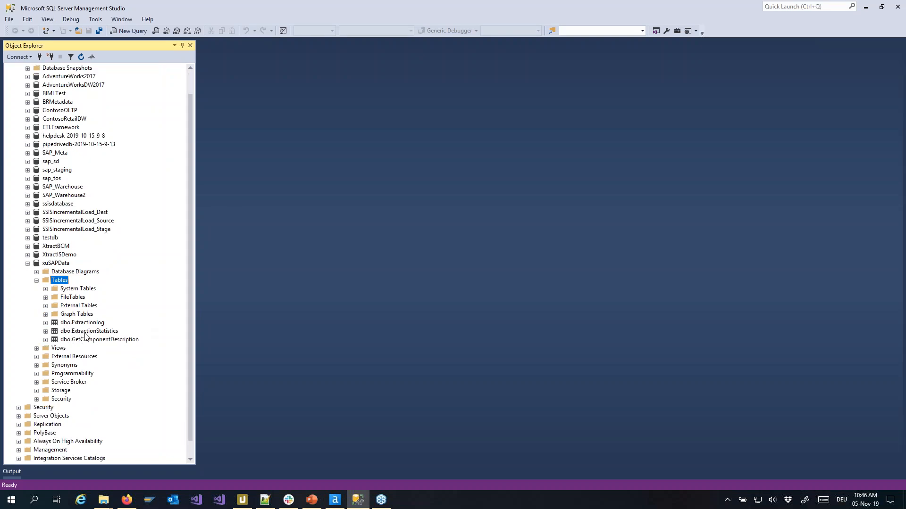
Step: Return to Xtract Universal Designer, run the Master_Customer_General_KNA1 extraction in xu.exe and refresh the extraction list
click(865, 6)
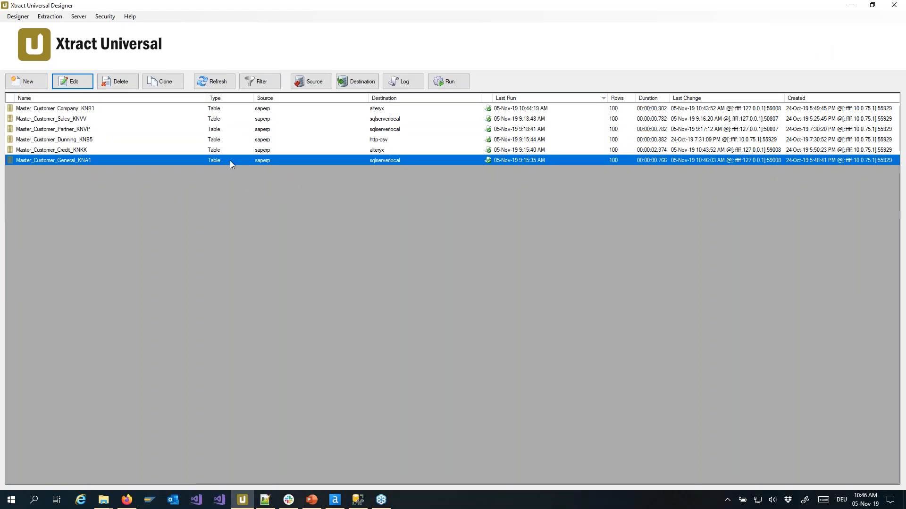
right_click(232, 163)
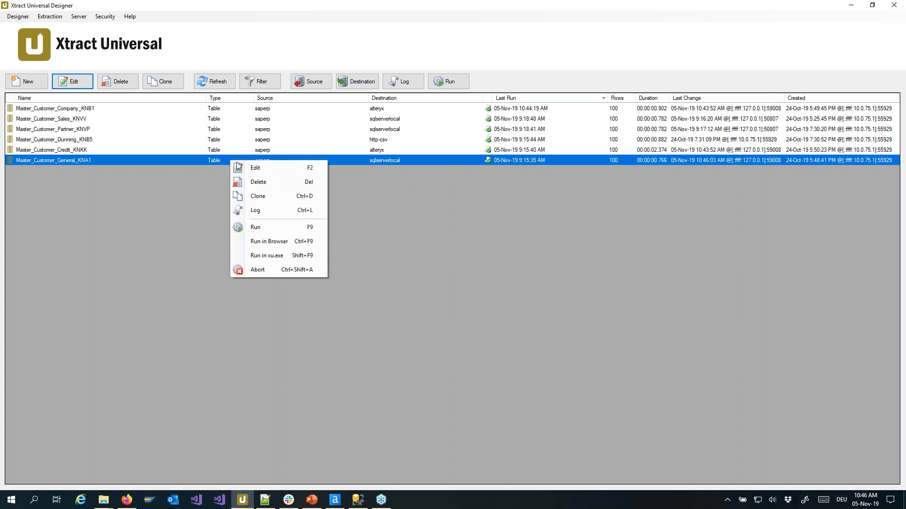
click(274, 256)
drag(305, 94, 417, 151)
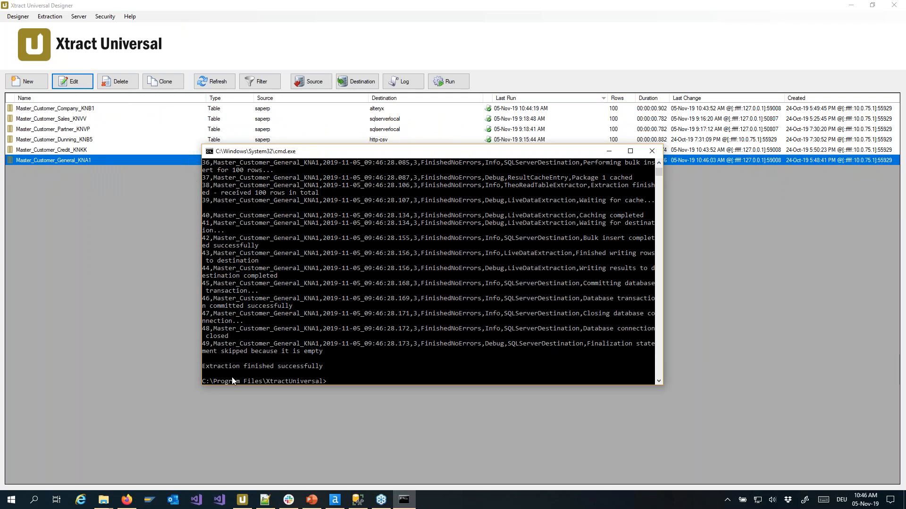
click(652, 151)
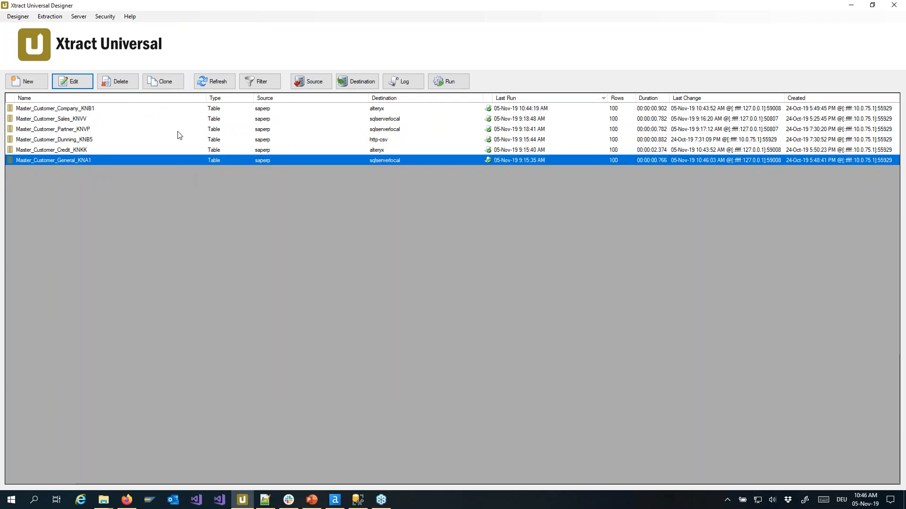
click(215, 82)
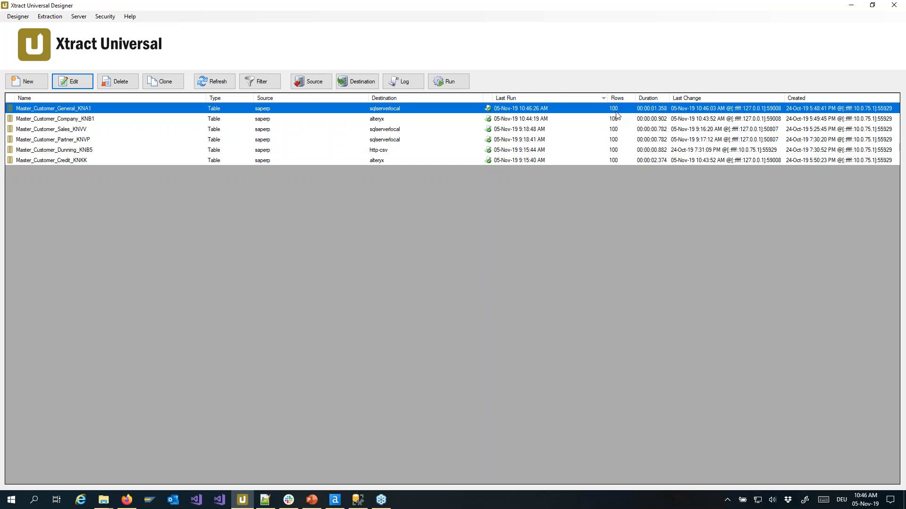
Step: Switch to SQL Server Management Studio and refresh the xuSAPData tables to check for dbo.Master_Customer_General_KNA1
click(358, 499)
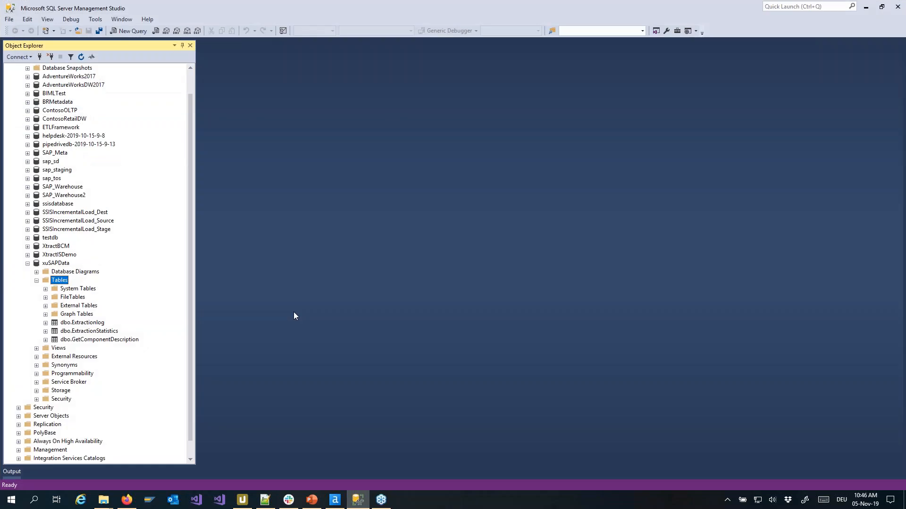
right_click(66, 281)
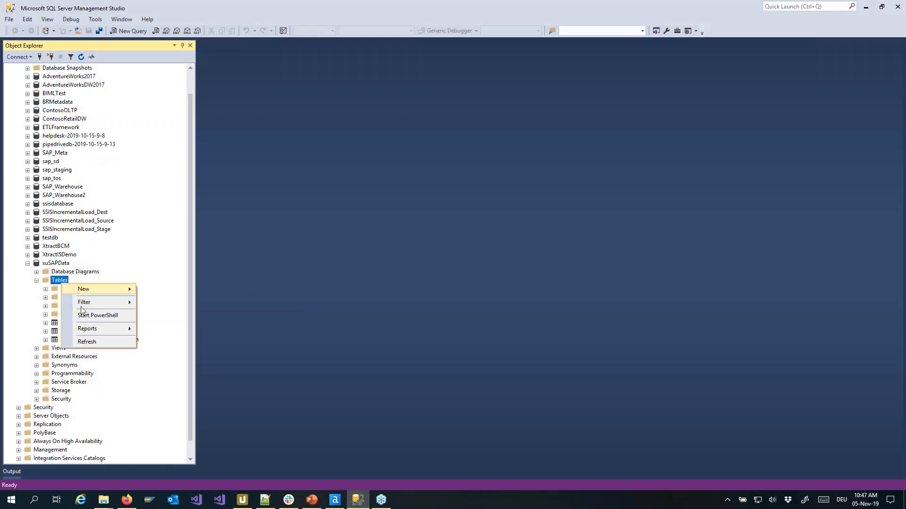
click(96, 343)
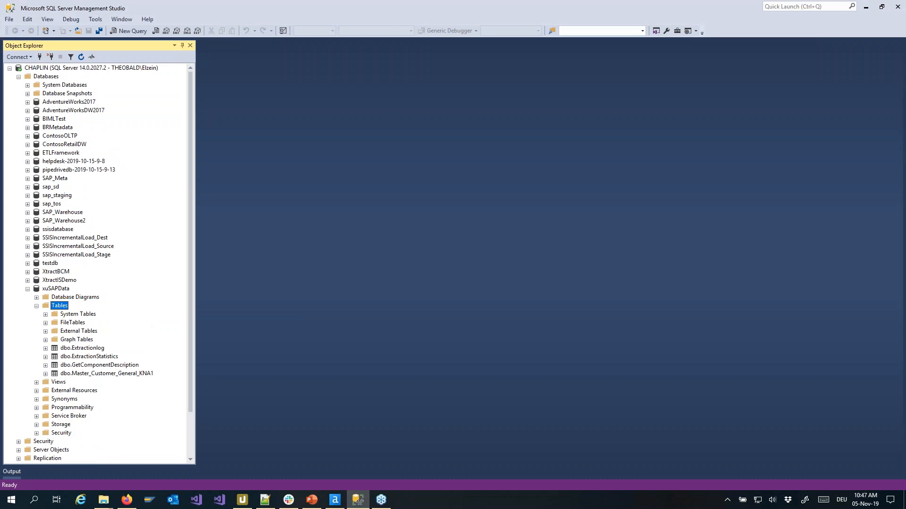
click(141, 324)
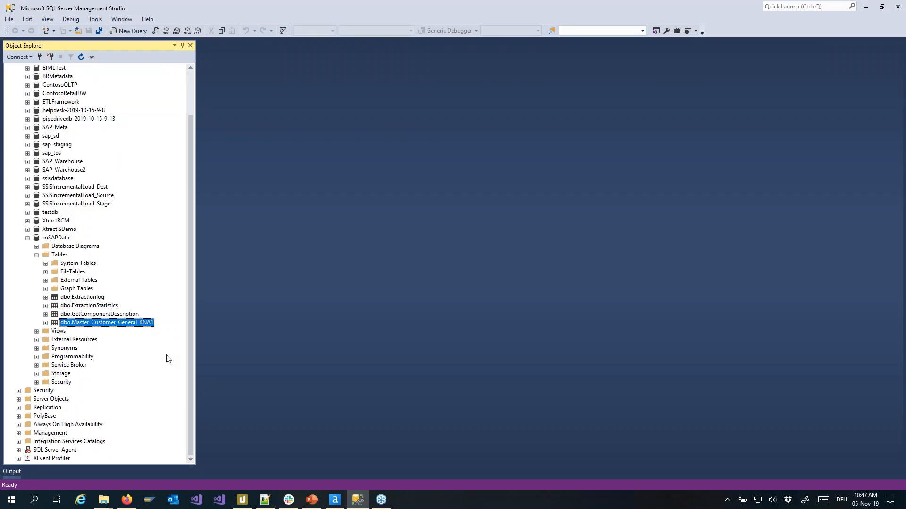
Step: Review the columns of dbo.Master_Customer_General_KNA1 and query its top 1000 rows
double_click(146, 329)
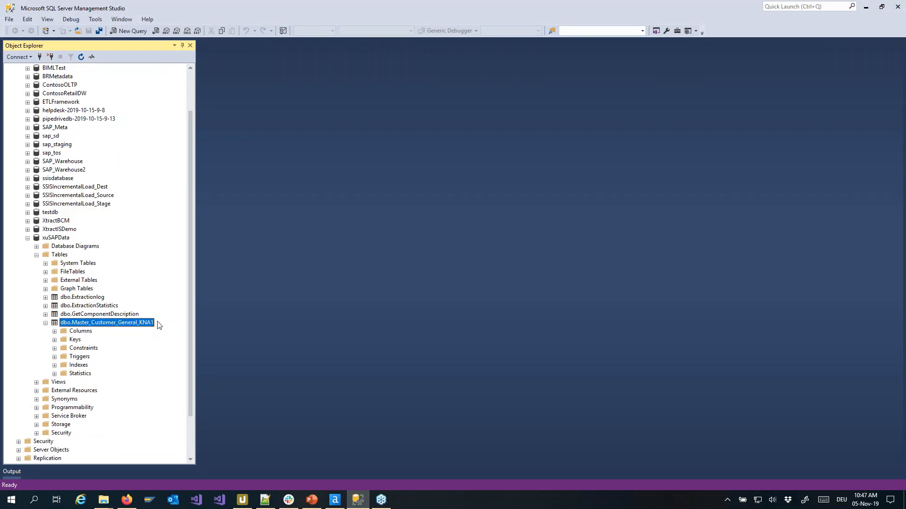
scroll(158, 325, down, 2)
key(Down)
key(Right)
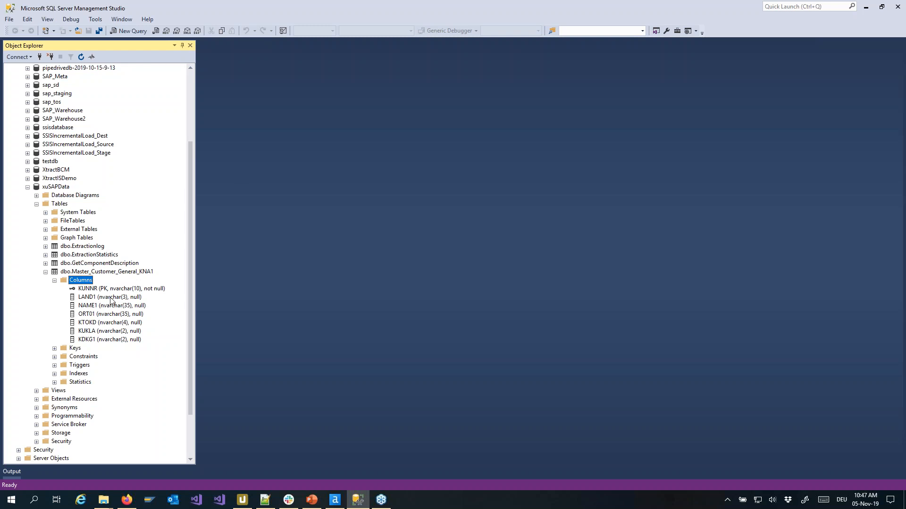
key(Left)
key(Left)
key(Left)
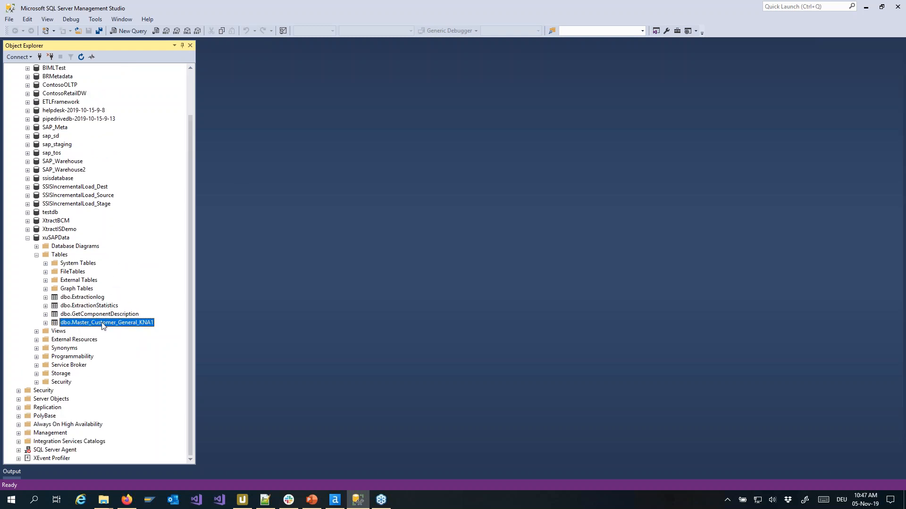
right_click(104, 325)
click(141, 293)
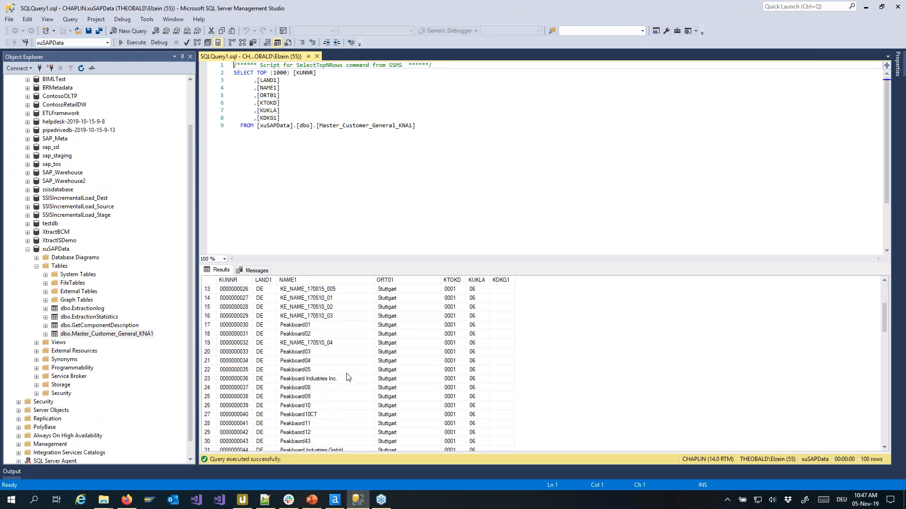
Step: Return to Xtract Universal Designer and run the Master_Customer_Sales_KNVV extraction in xu.exe
click(866, 7)
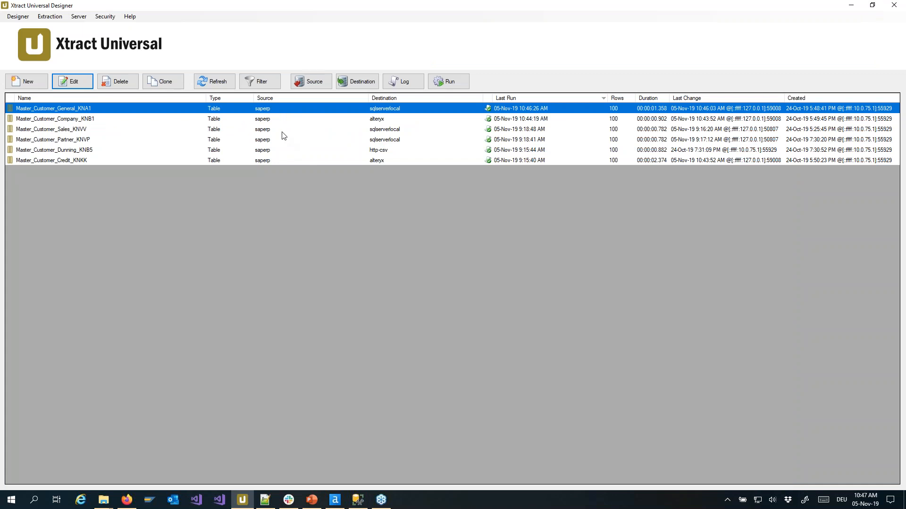
click(269, 132)
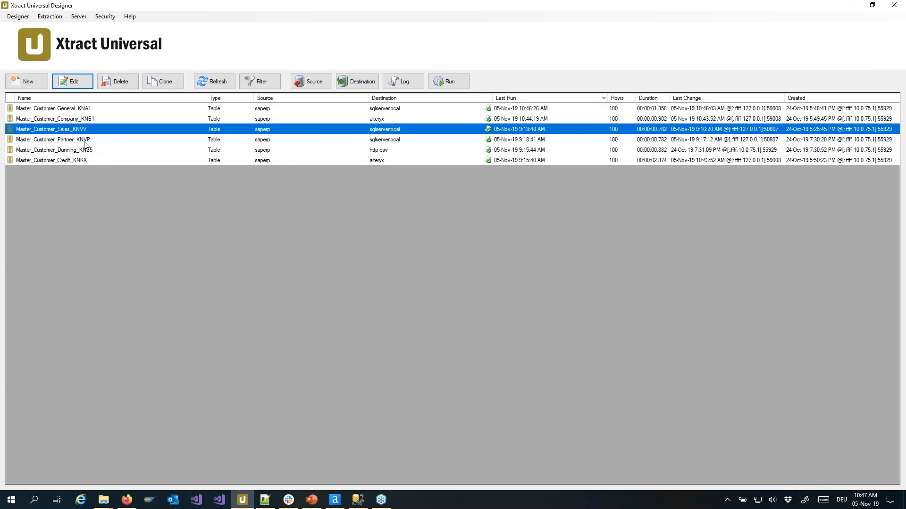
click(85, 143)
click(77, 132)
click(77, 141)
click(76, 132)
right_click(135, 133)
click(184, 222)
Step: Run the Master_Customer_Partner_KNVP extraction in xu.exe
click(81, 142)
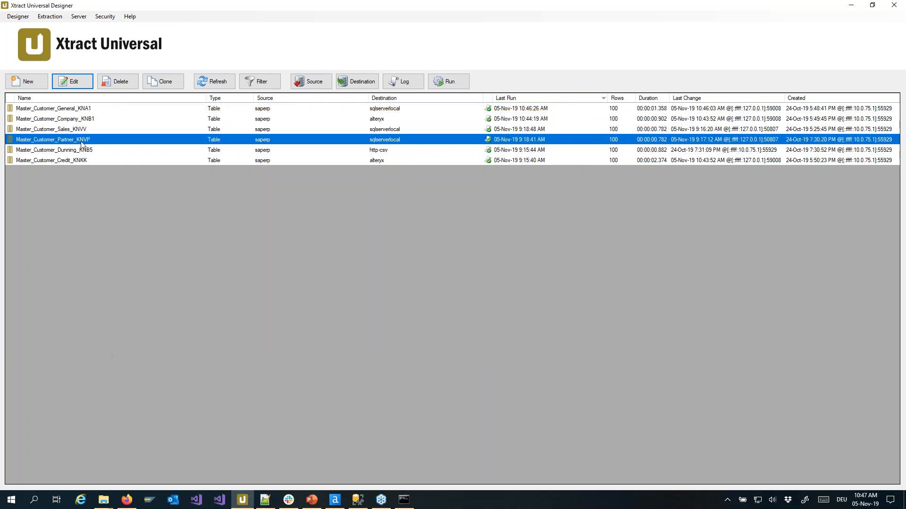
right_click(83, 143)
click(127, 237)
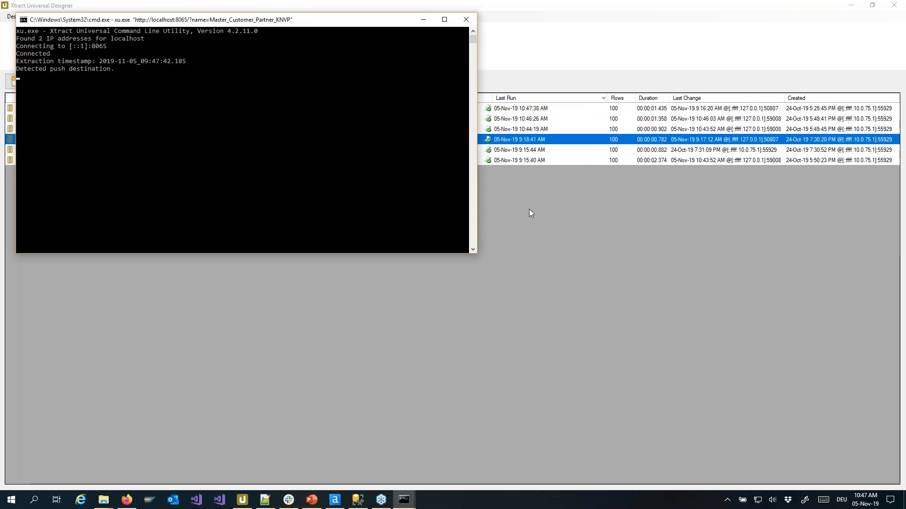
Step: Switch to SQL Server Management Studio, refresh the xuSAPData tables and query the top 1000 rows of dbo.Master_Customer_Partner_KNVP
click(358, 500)
right_click(58, 249)
right_click(55, 266)
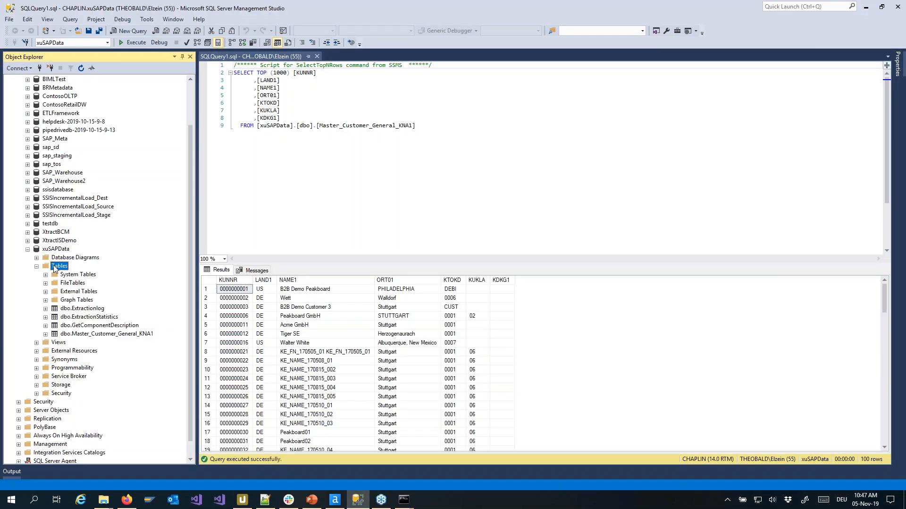
click(79, 323)
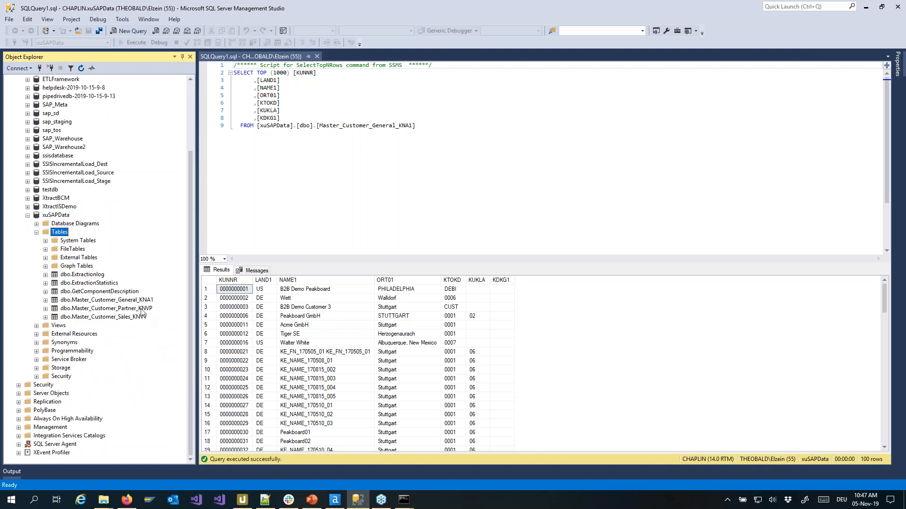
click(140, 309)
right_click(137, 309)
click(168, 294)
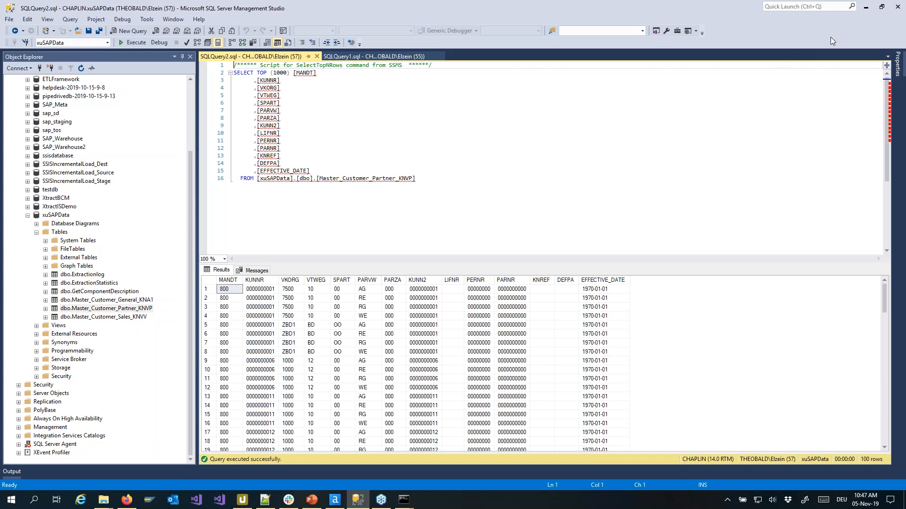
Step: Close the command window and refresh the extraction list in Xtract Universal Designer, and switch to the PowerPoint presentation
click(866, 6)
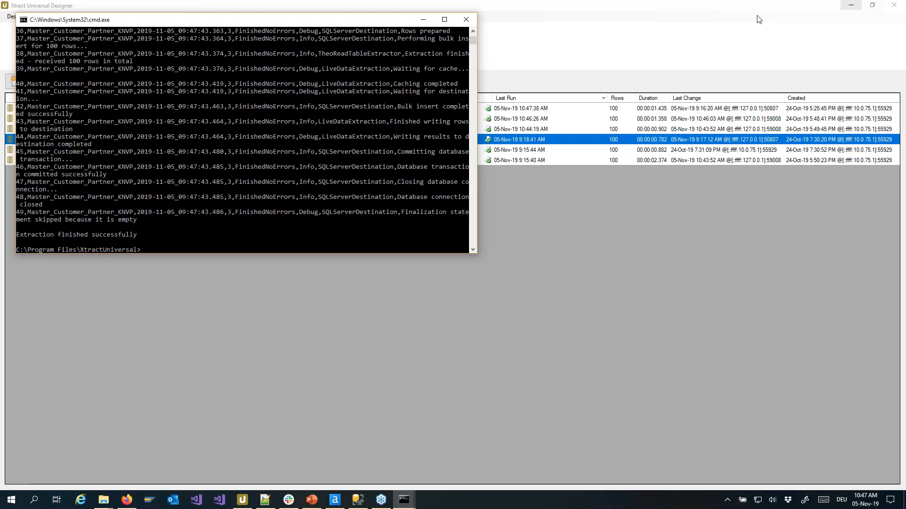
click(466, 20)
click(226, 83)
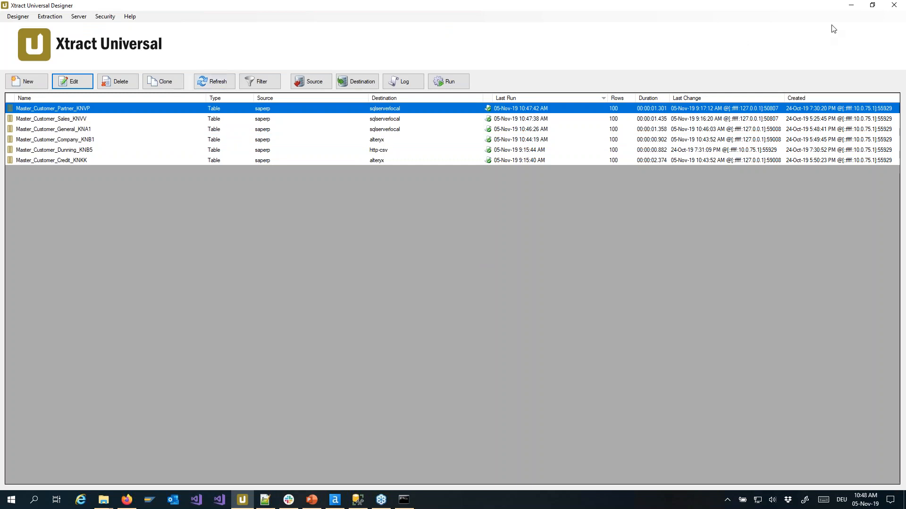
click(851, 6)
click(312, 499)
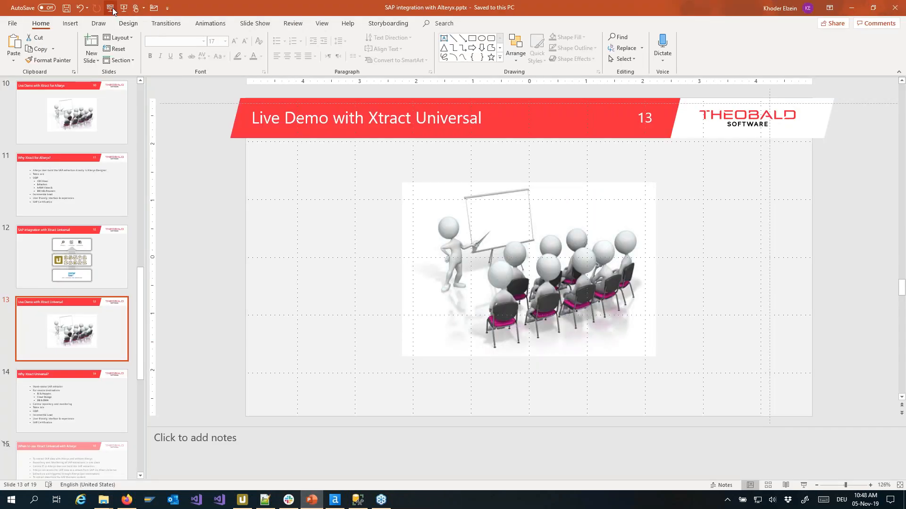
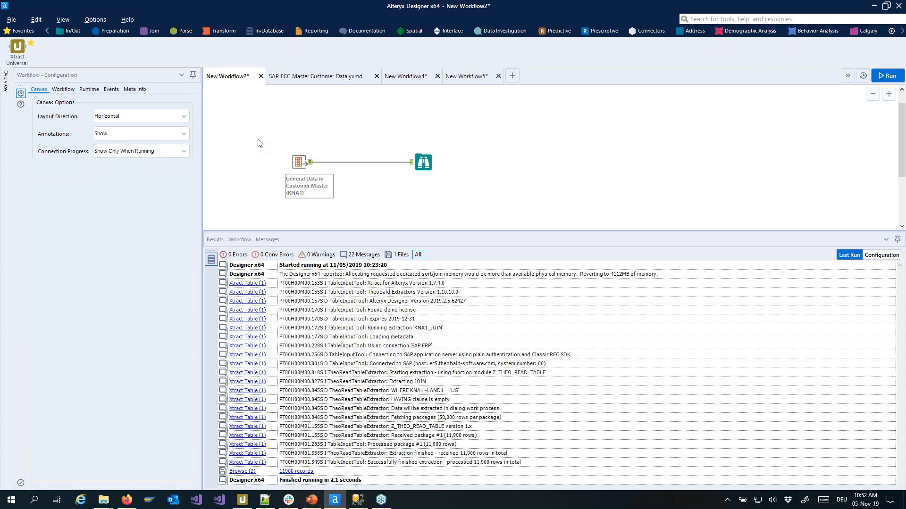
Step: Examine the package size, row limit and function module settings of the KNA1 table extraction, leaving them unmodified
click(299, 161)
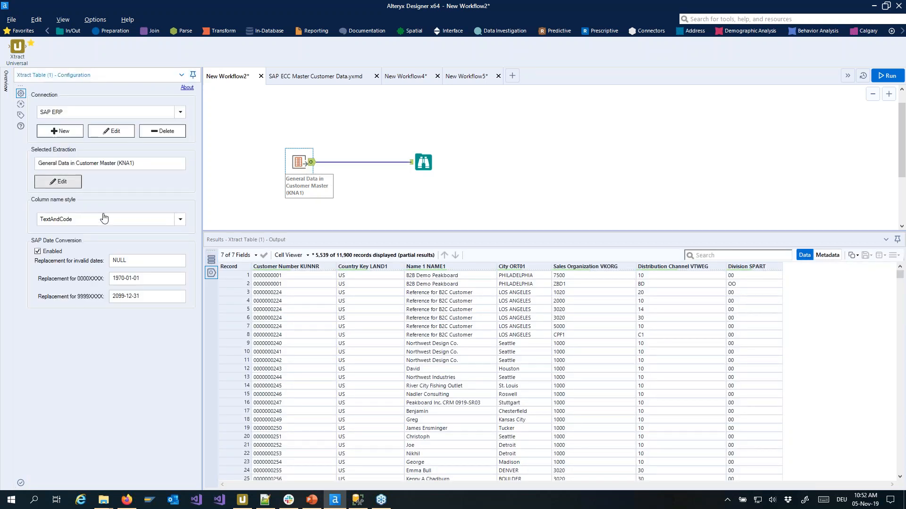
click(58, 182)
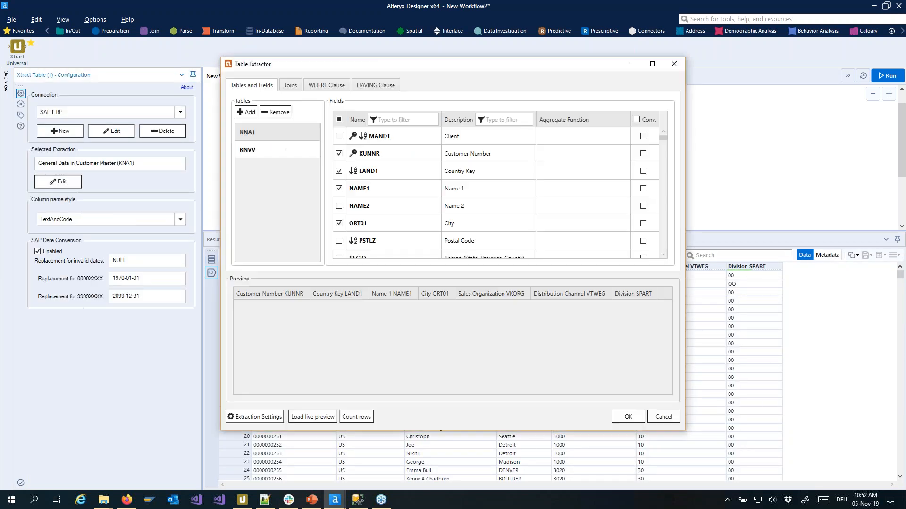
click(253, 417)
drag(449, 179, 419, 178)
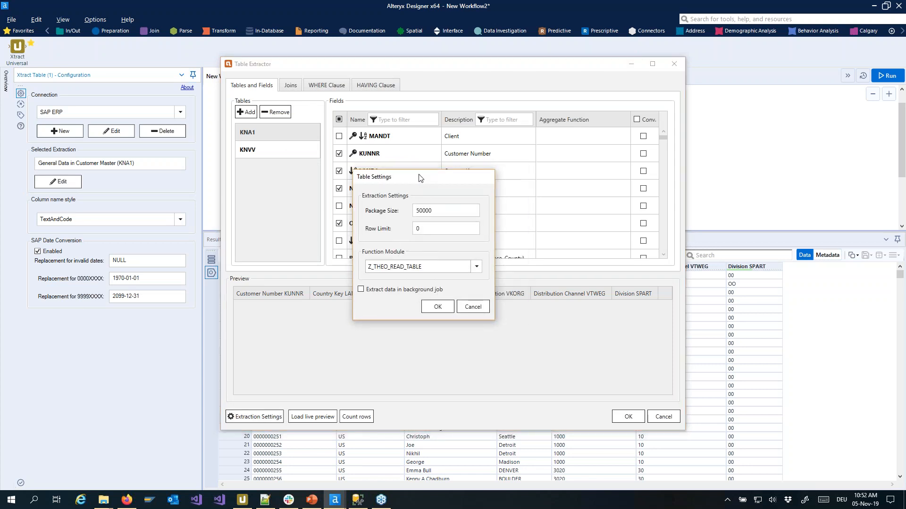
drag(445, 209, 361, 207)
click(473, 306)
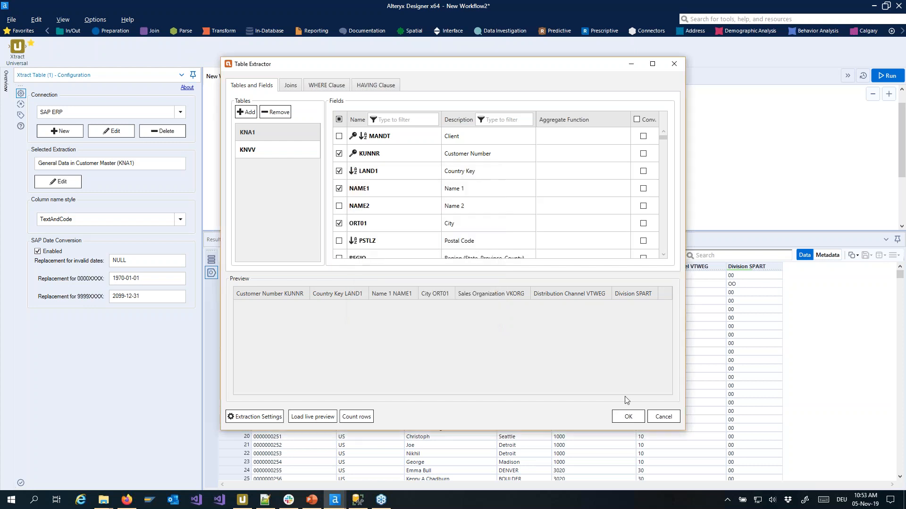
click(662, 417)
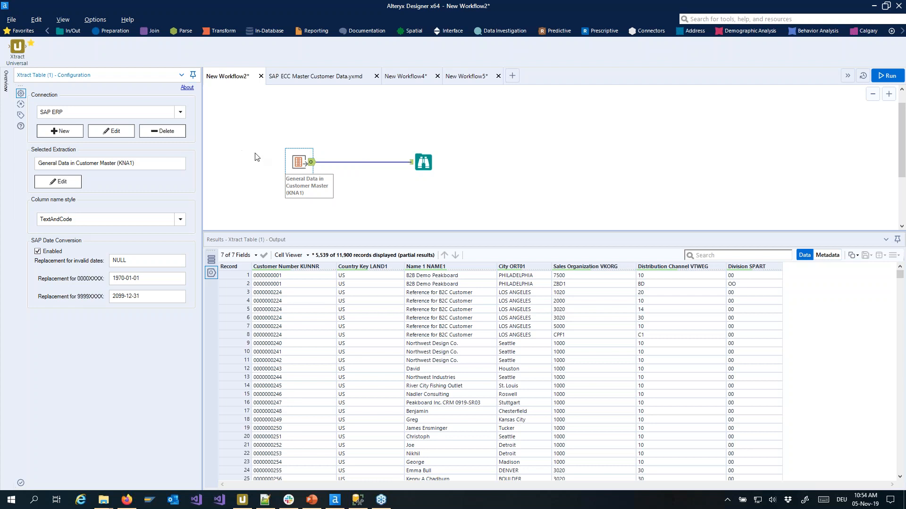
Step: Review the SAP ERP connection details of the Xtract Table tool and close them without saving
click(300, 161)
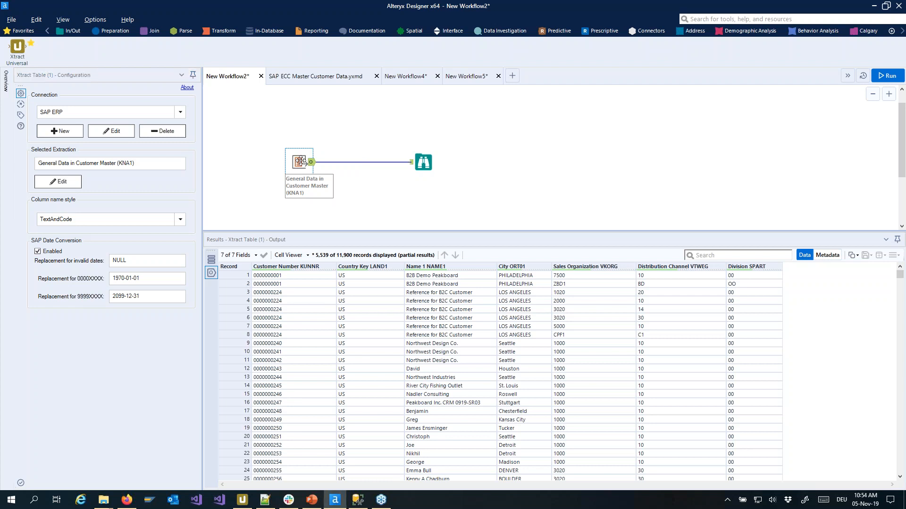
click(108, 133)
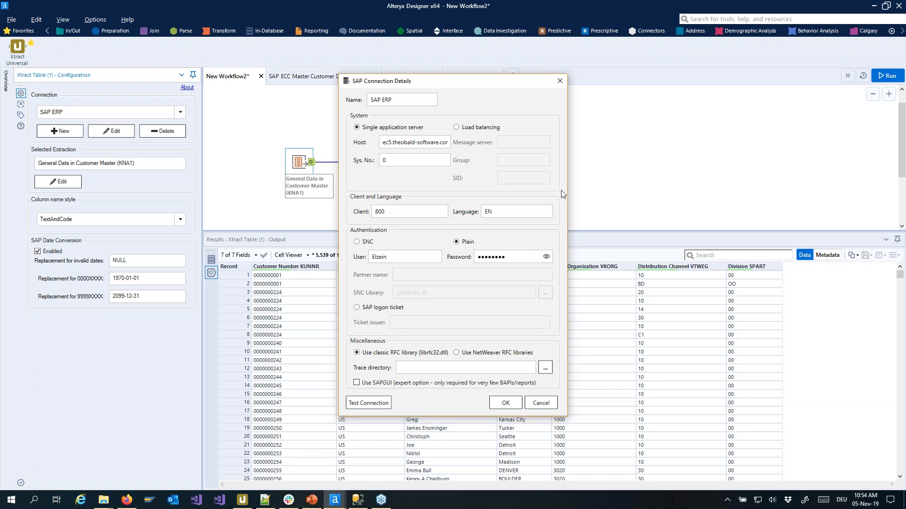
click(539, 407)
Step: Open the General Data in Customer Master (KNA1) extraction and compare the selected fields of tables KNA1 and KNVV
click(56, 183)
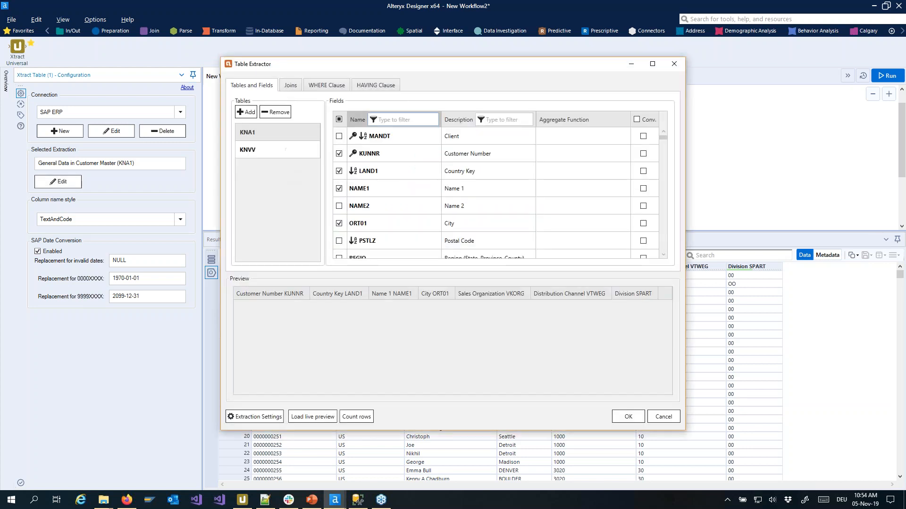
drag(418, 71, 585, 95)
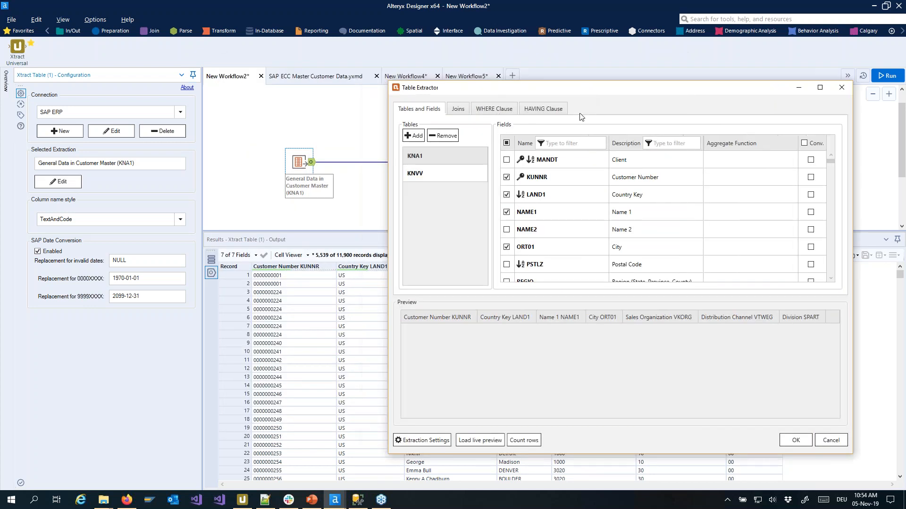
click(434, 173)
click(425, 160)
click(424, 171)
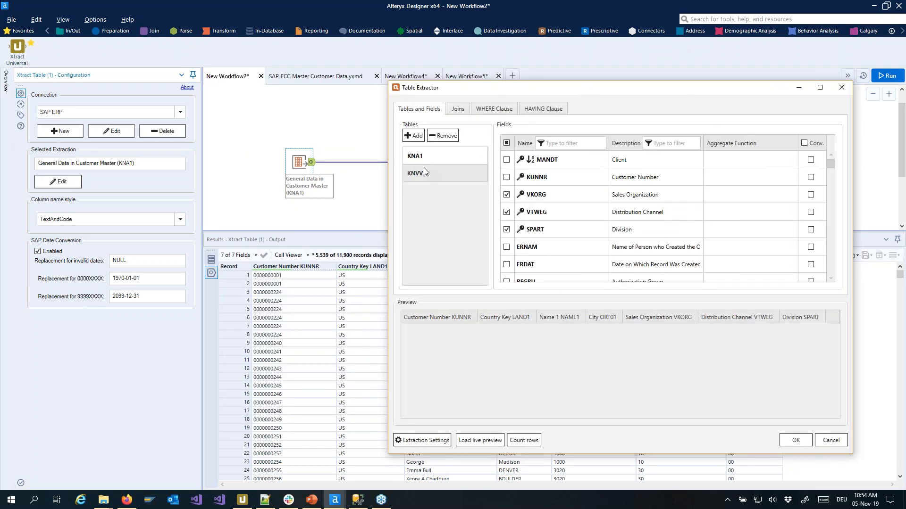
click(423, 159)
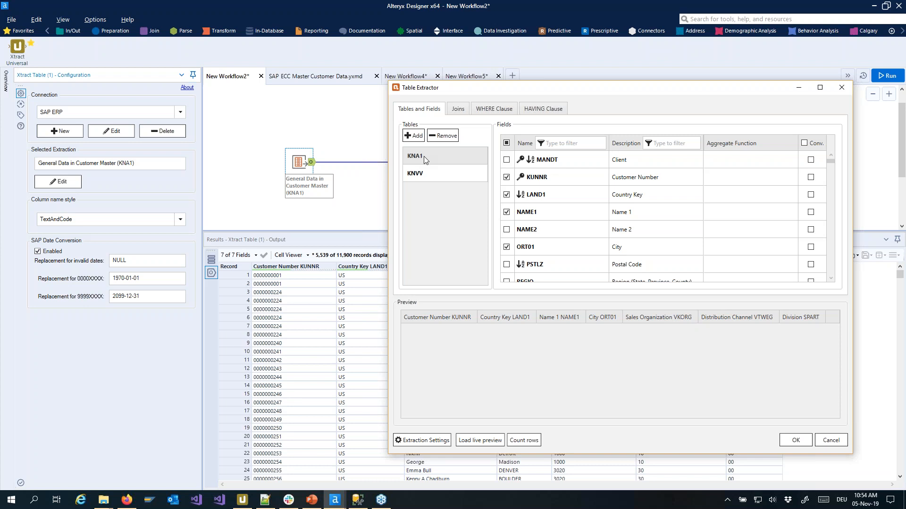
Step: Look through the field list of table KNA1 and close the extraction's table settings without saving
scroll(606, 207, down, 8)
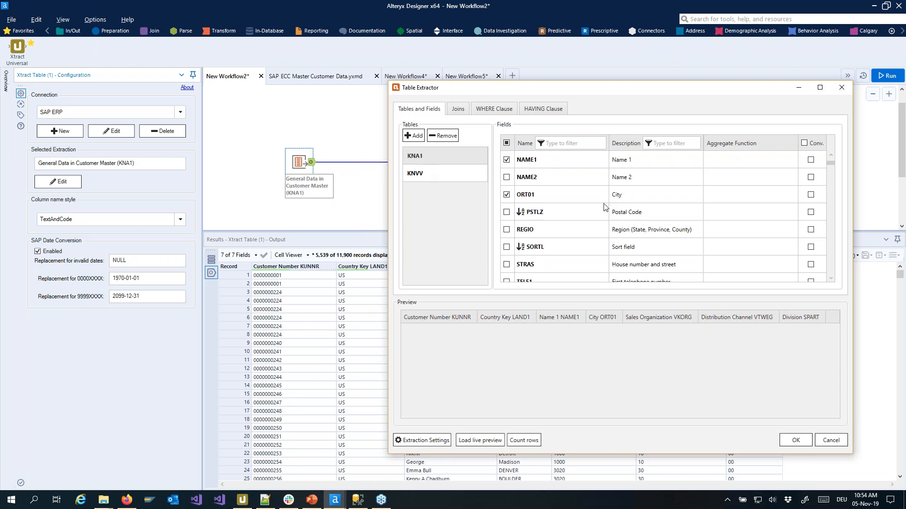
scroll(606, 215, up, 8)
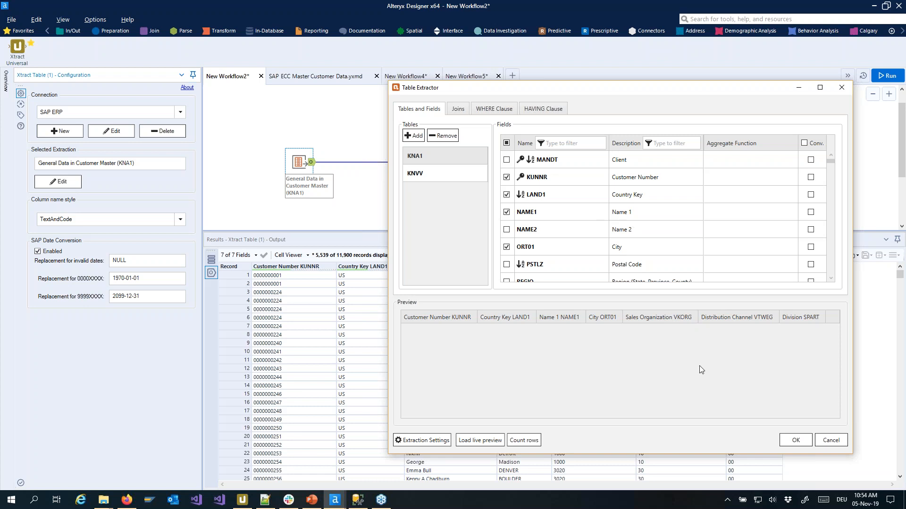
click(831, 440)
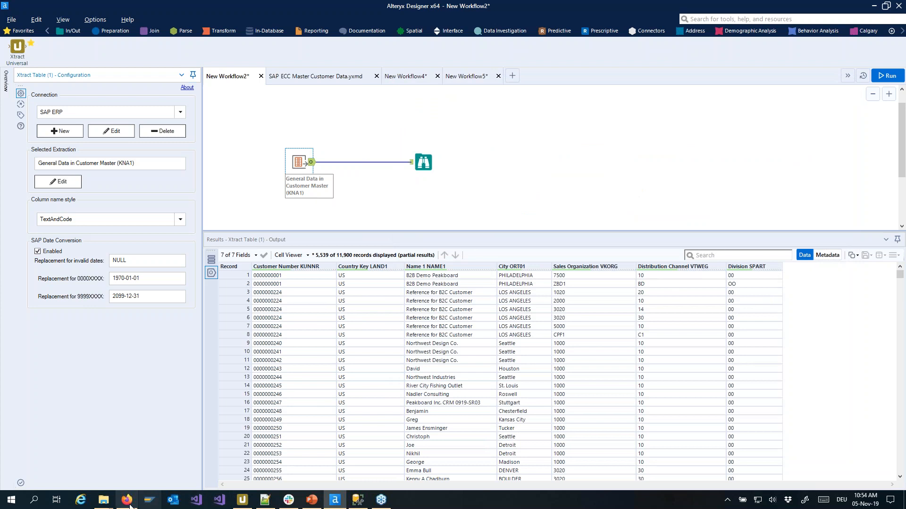
Step: Review the extraction folders in the extractions_content folder in File Explorer, minimize it, and switch to the PowerPoint presentation
mouse_move(107, 503)
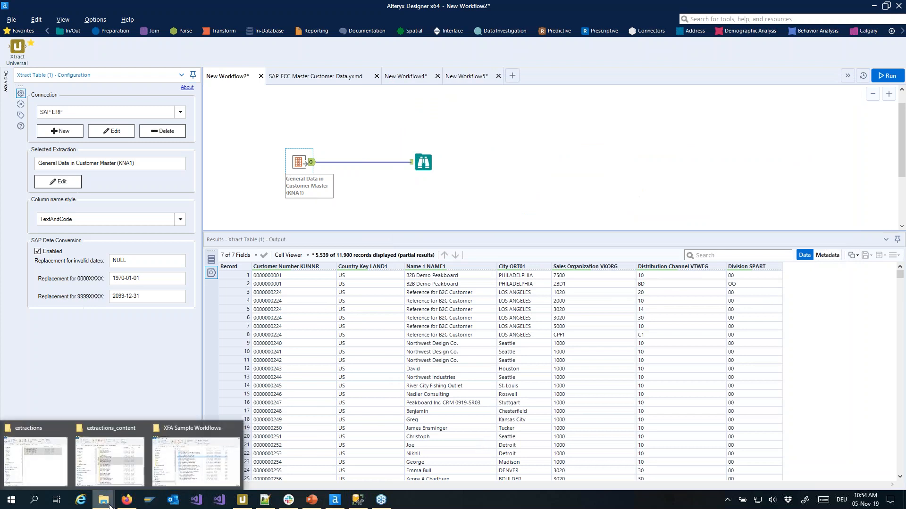
click(110, 461)
scroll(585, 260, up, 15)
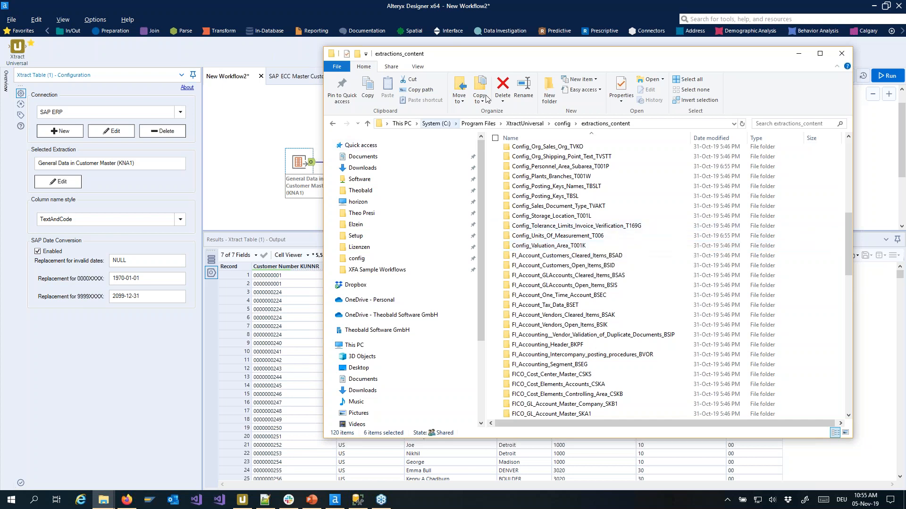
click(798, 55)
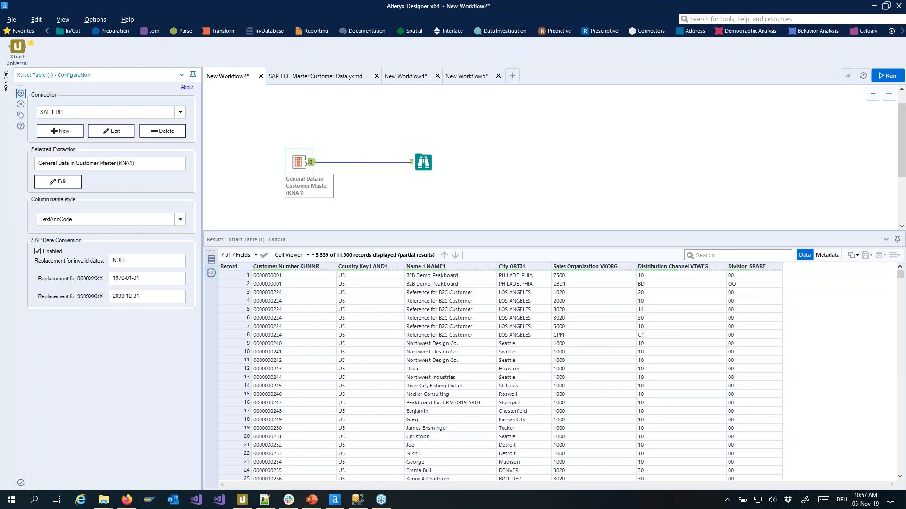
click(314, 504)
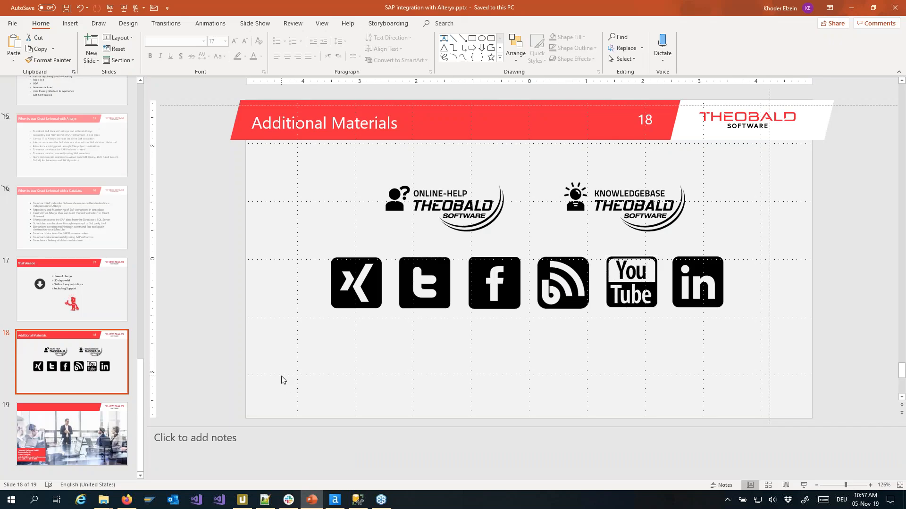